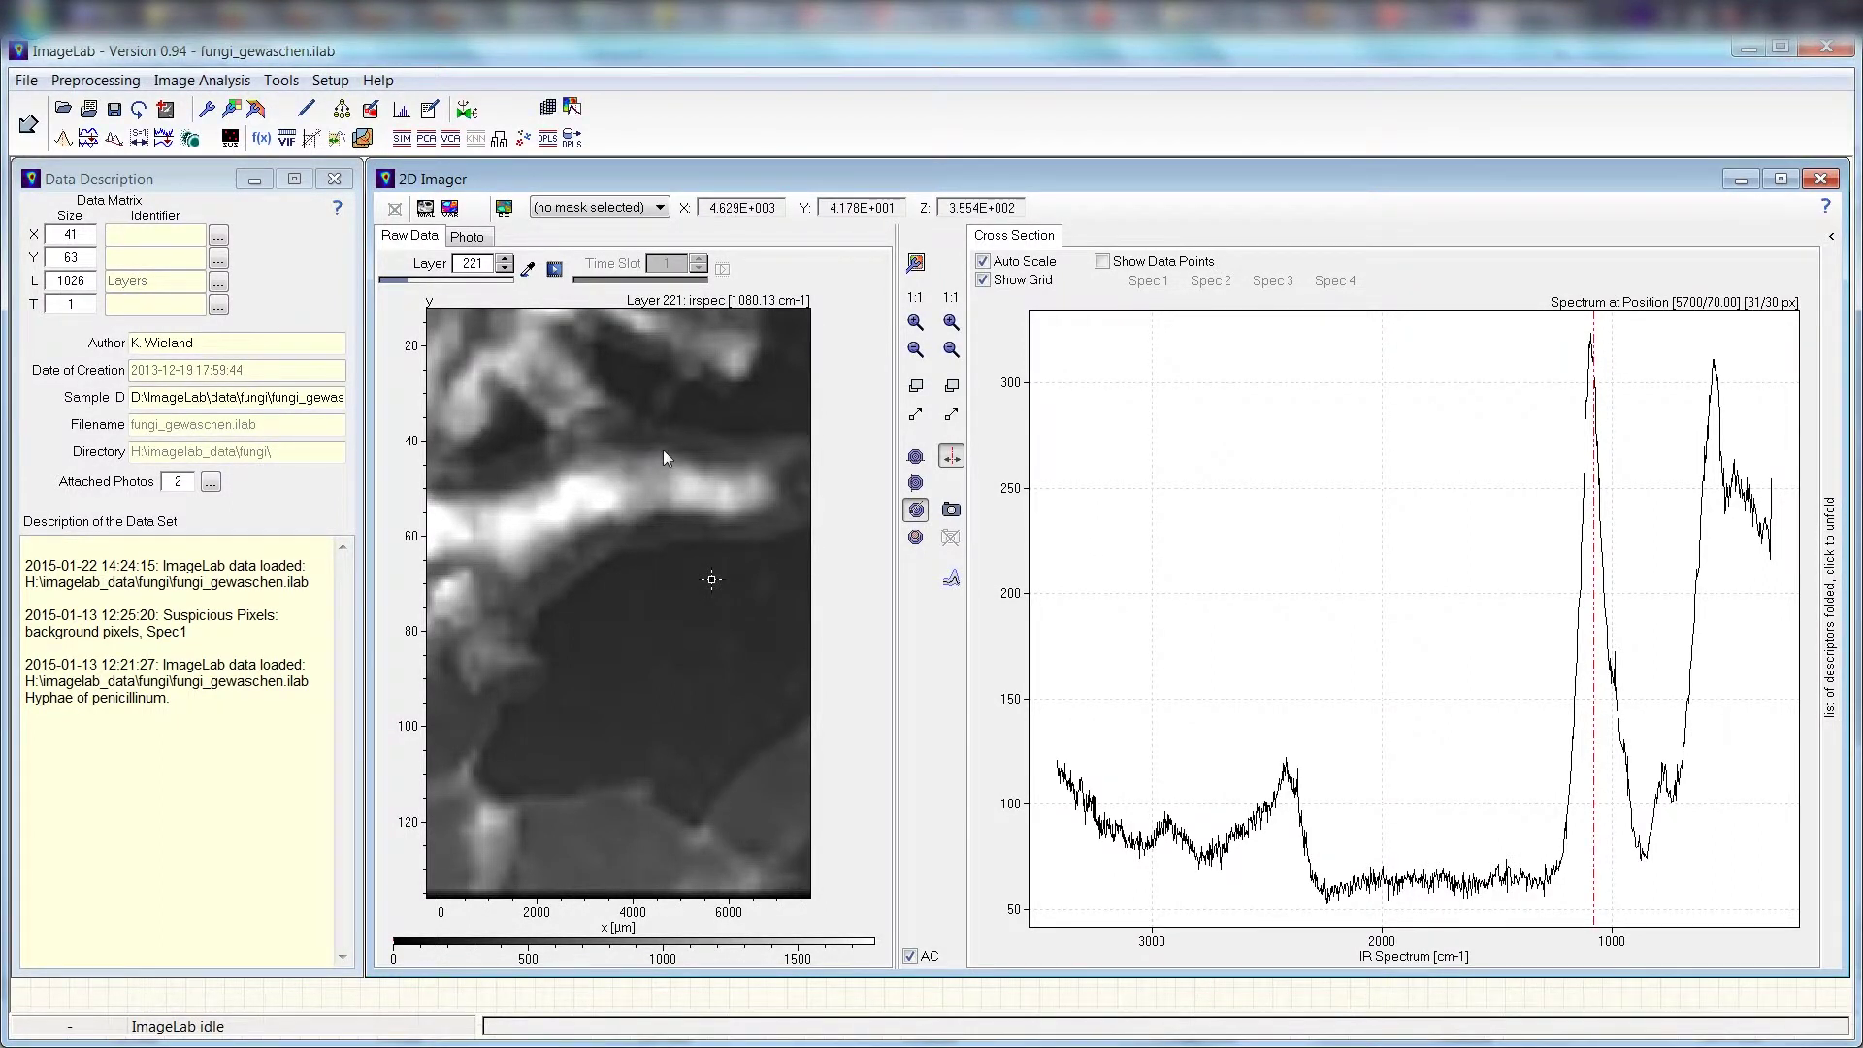
Open the contour plot properties and preview the Dotted Iso Lines and Pixels modes, returning to Color Surface
left_click(916, 263)
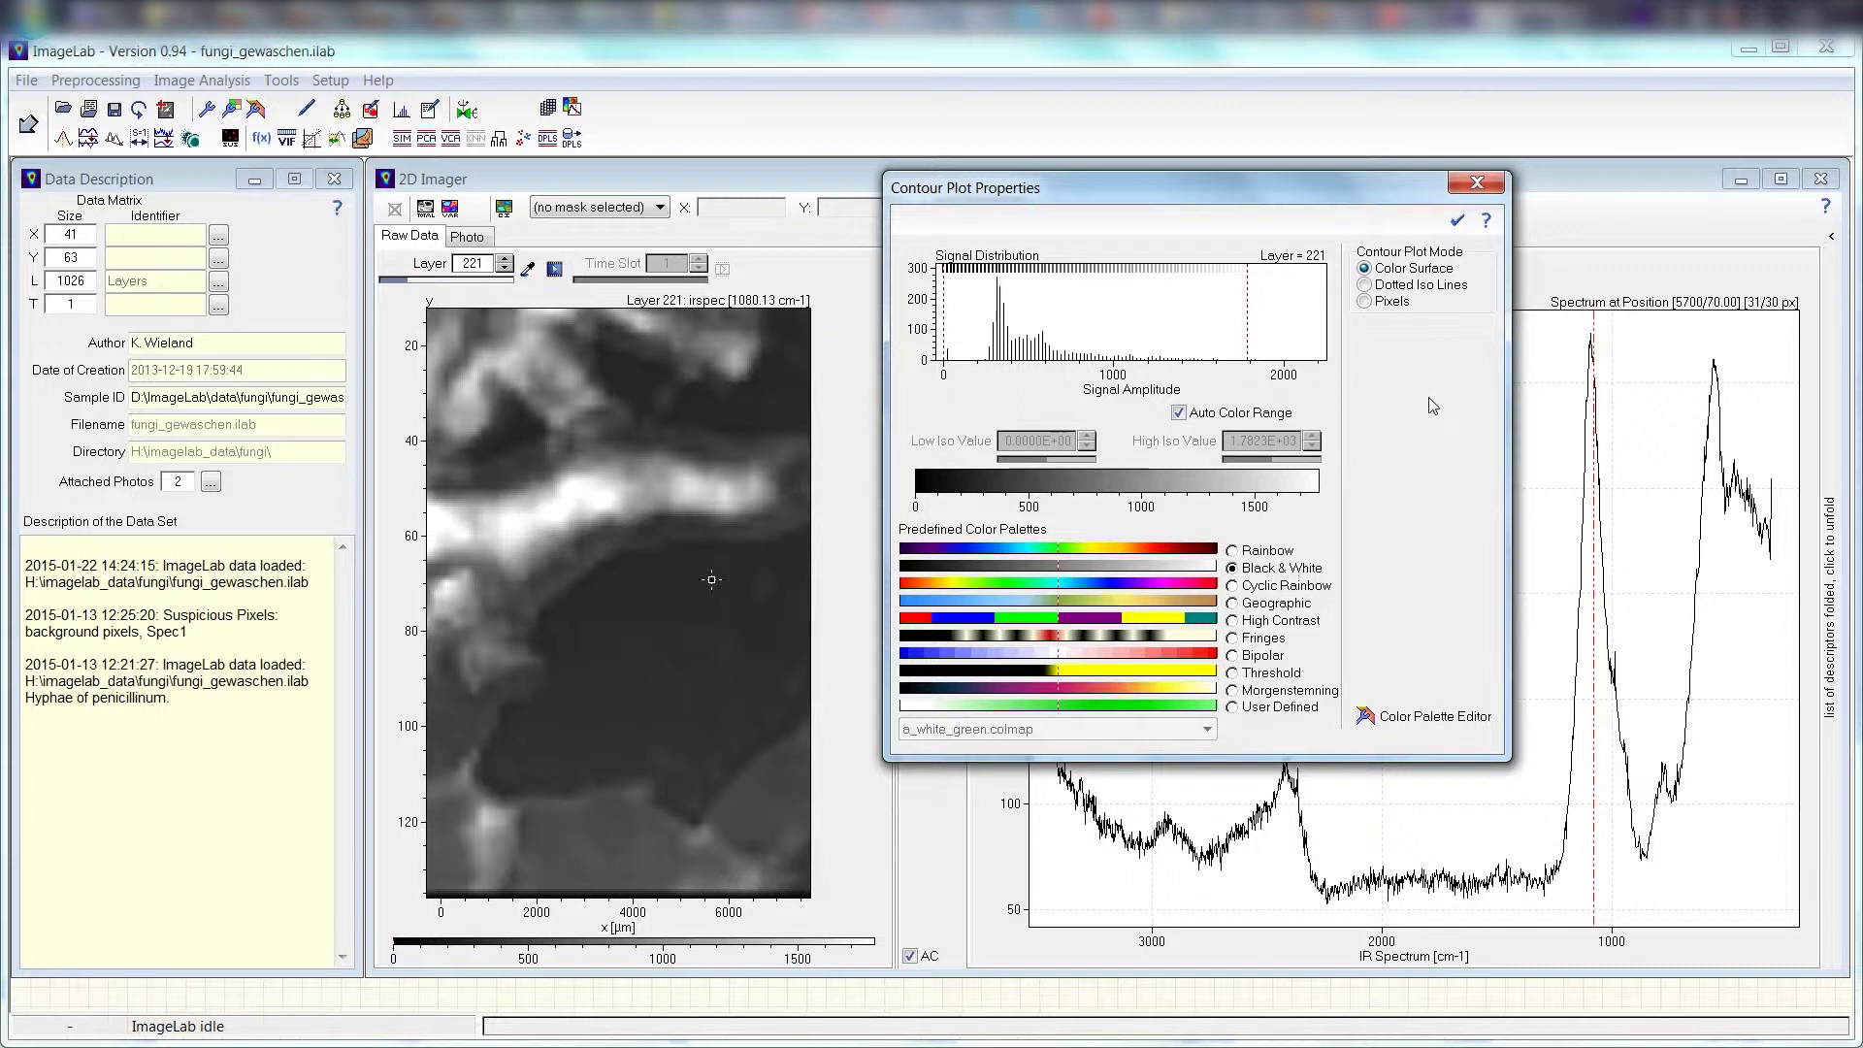
left_click(1423, 284)
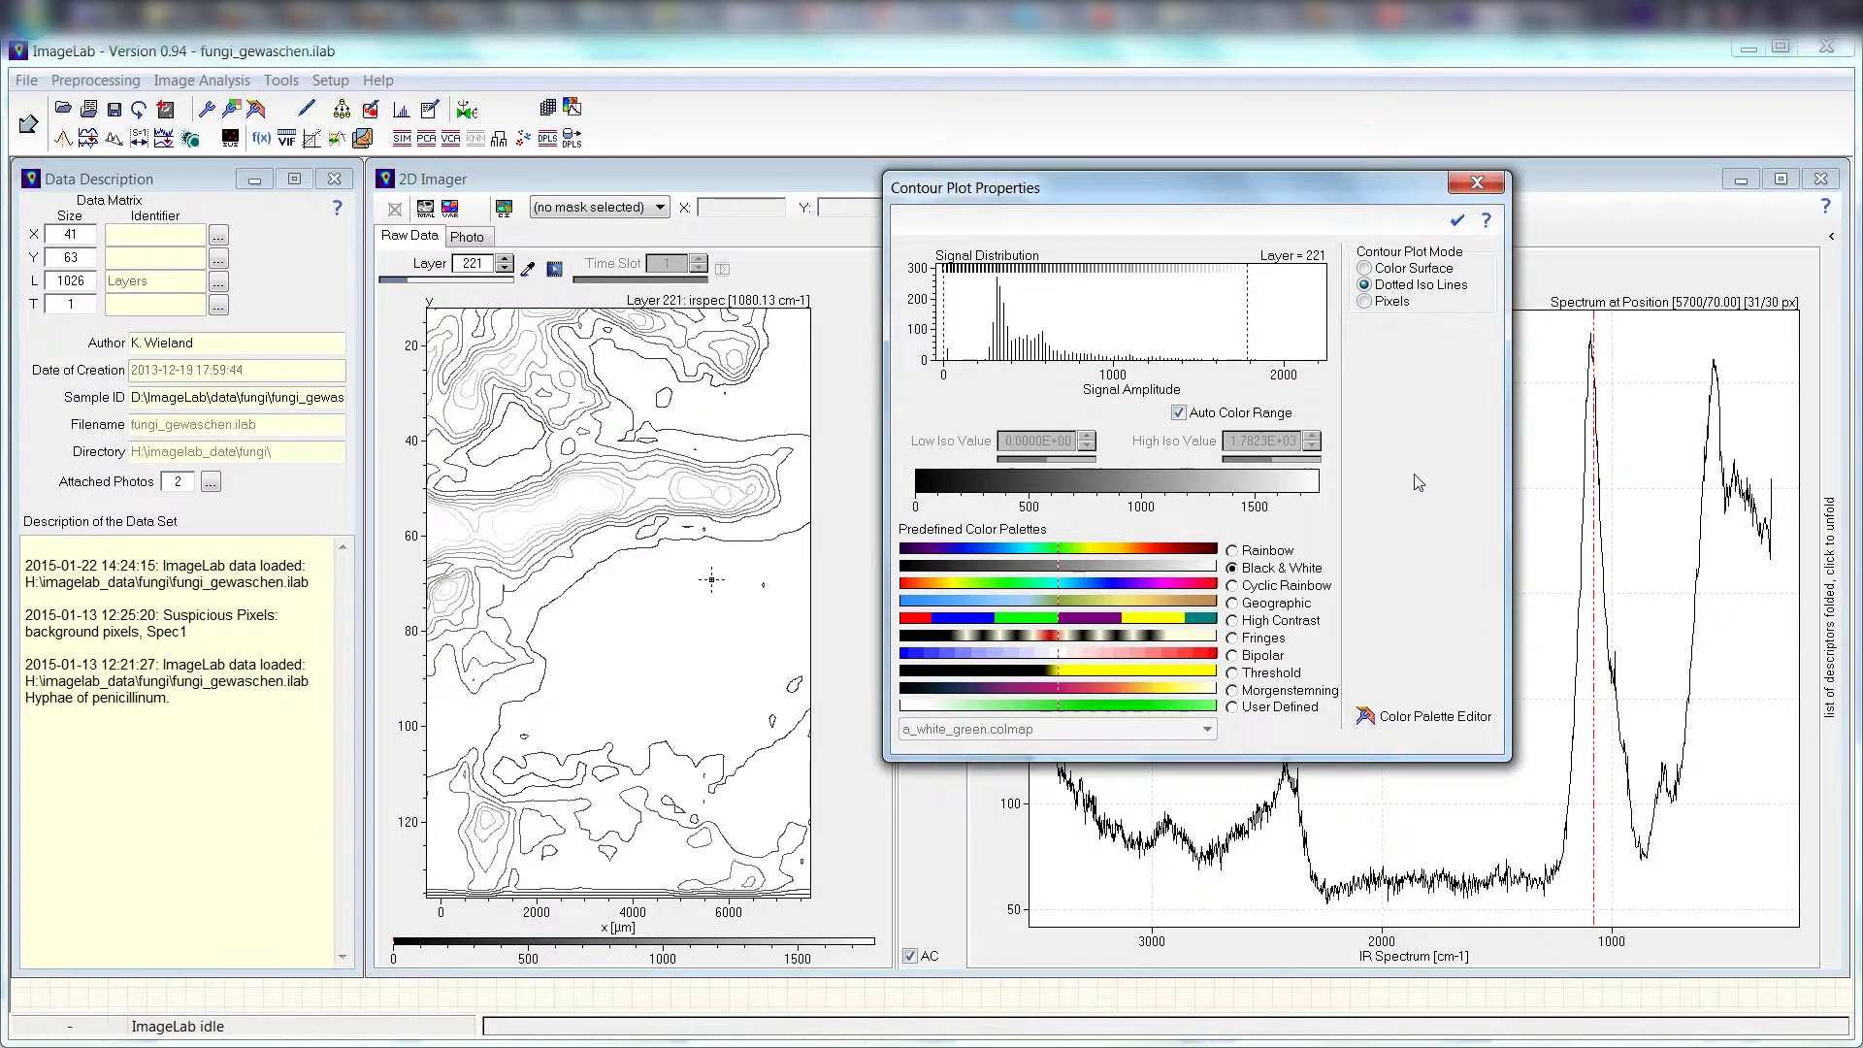
left_click(1366, 302)
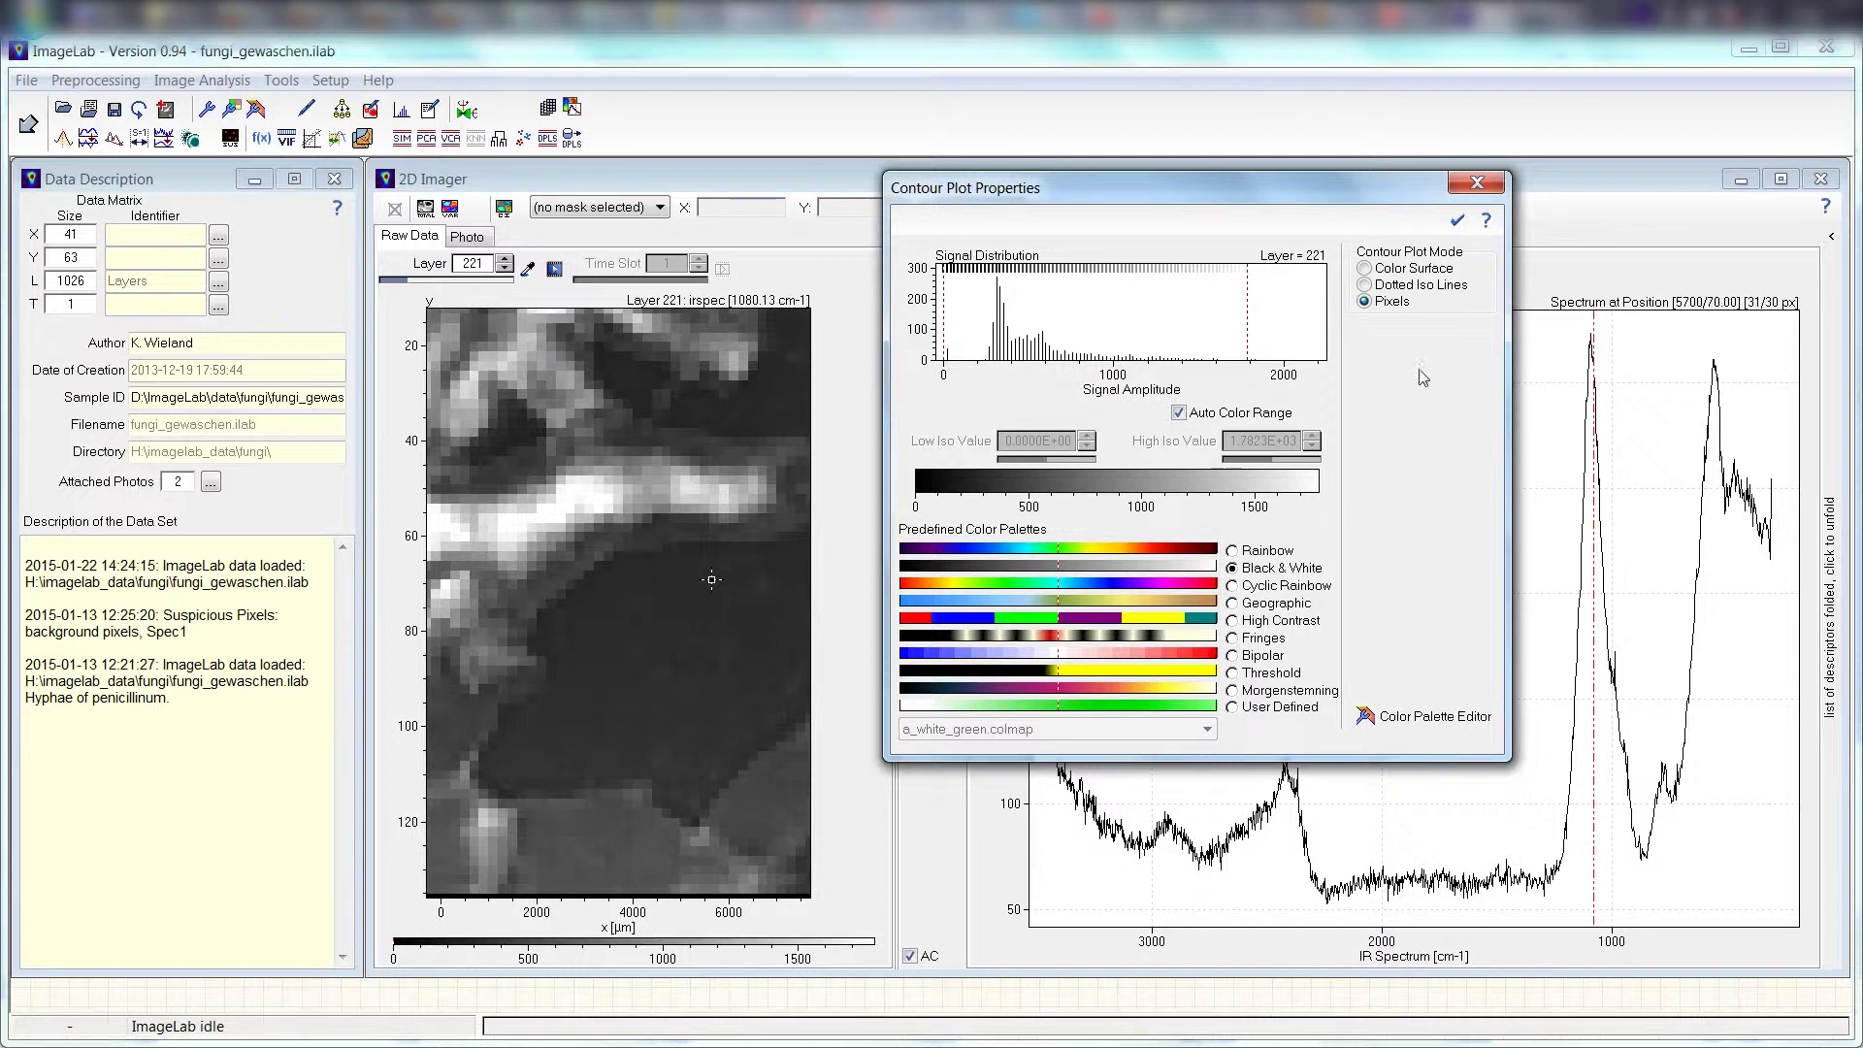
left_click(1408, 270)
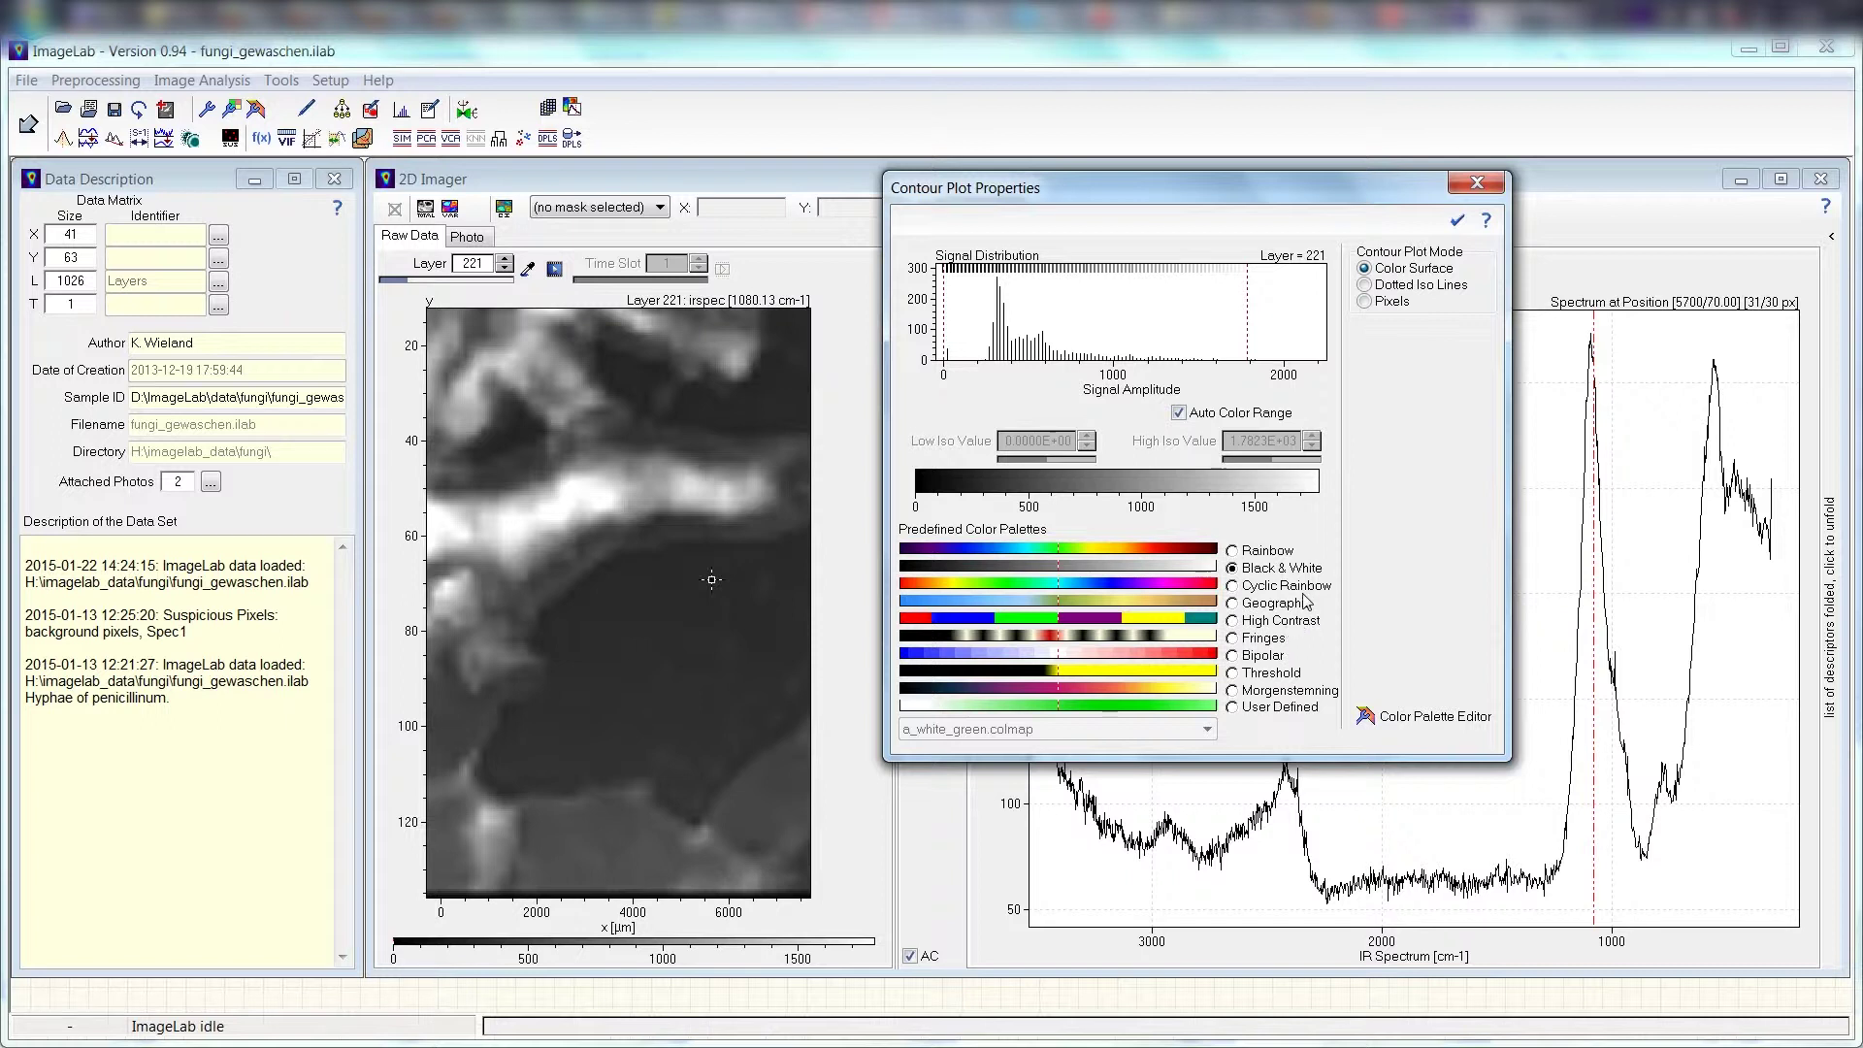
Try the predefined Rainbow, Black & White, Cyclic Rainbow, Geographic and Bipolar palettes on the contour plot
left_click(1236, 552)
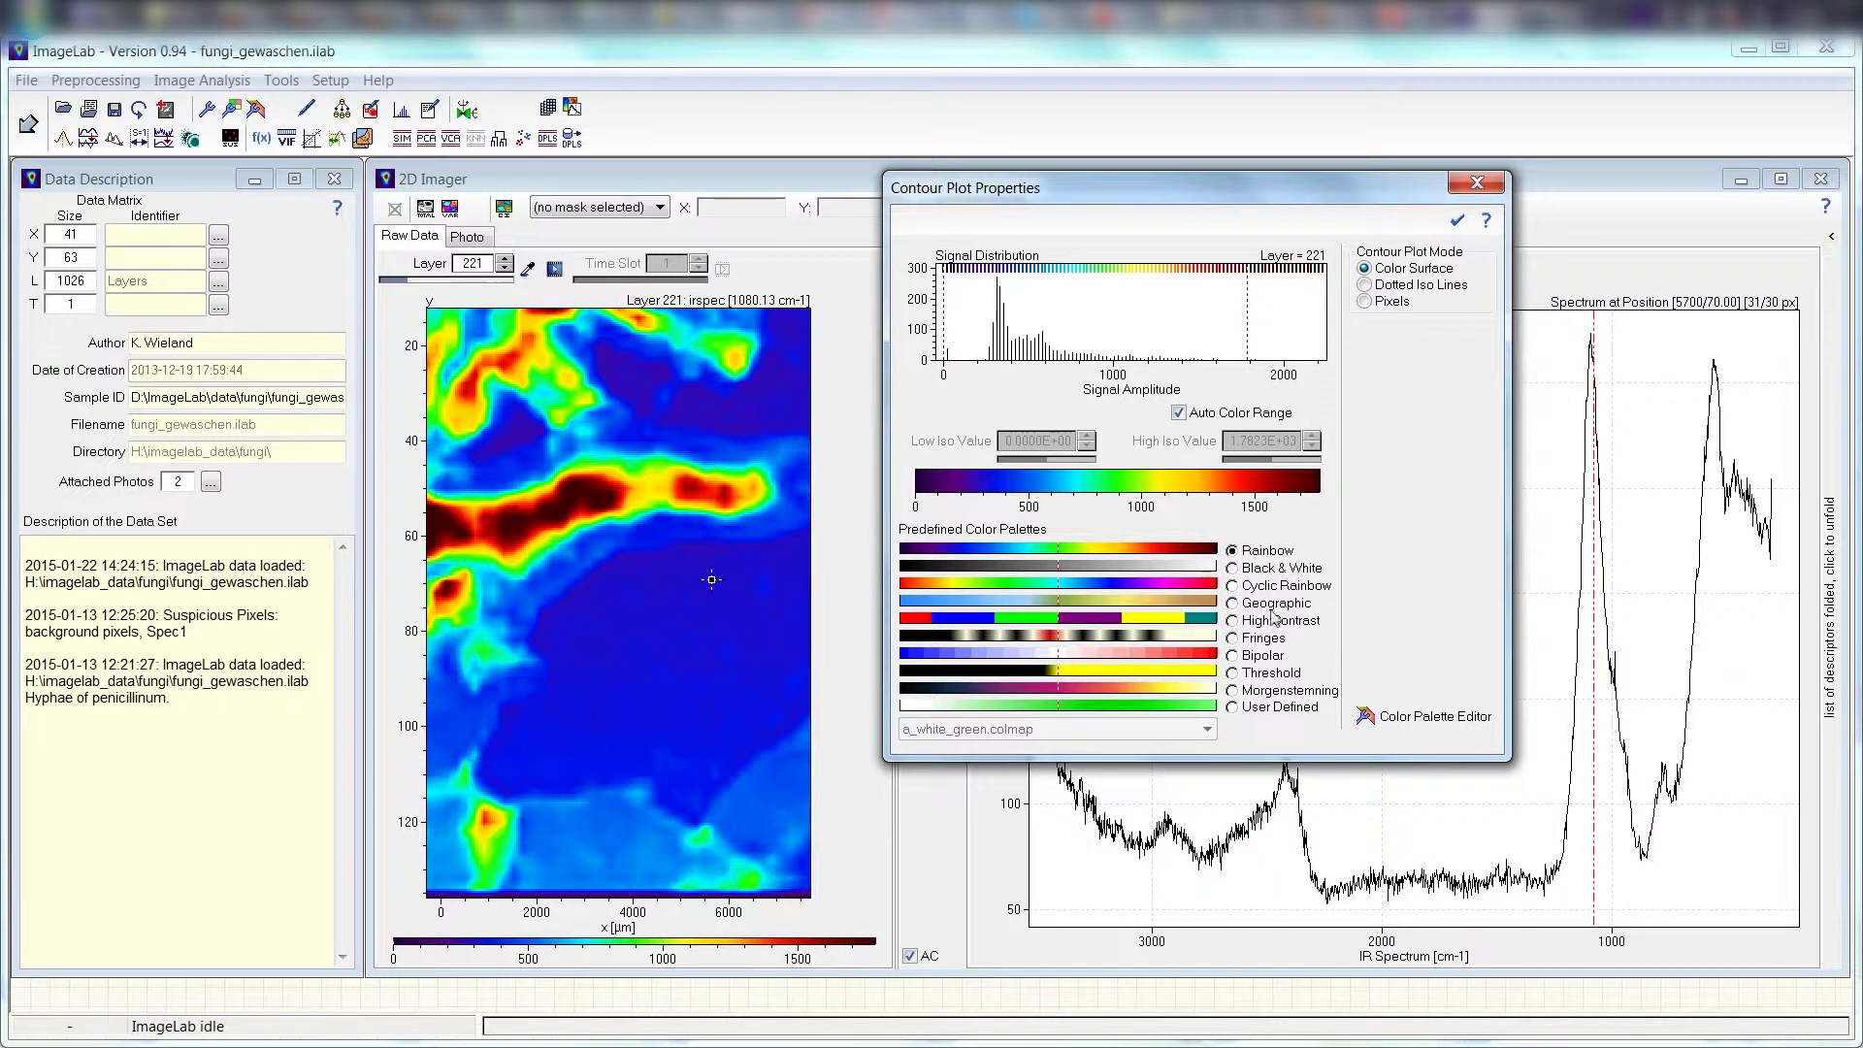
left_click(1233, 570)
left_click(1234, 586)
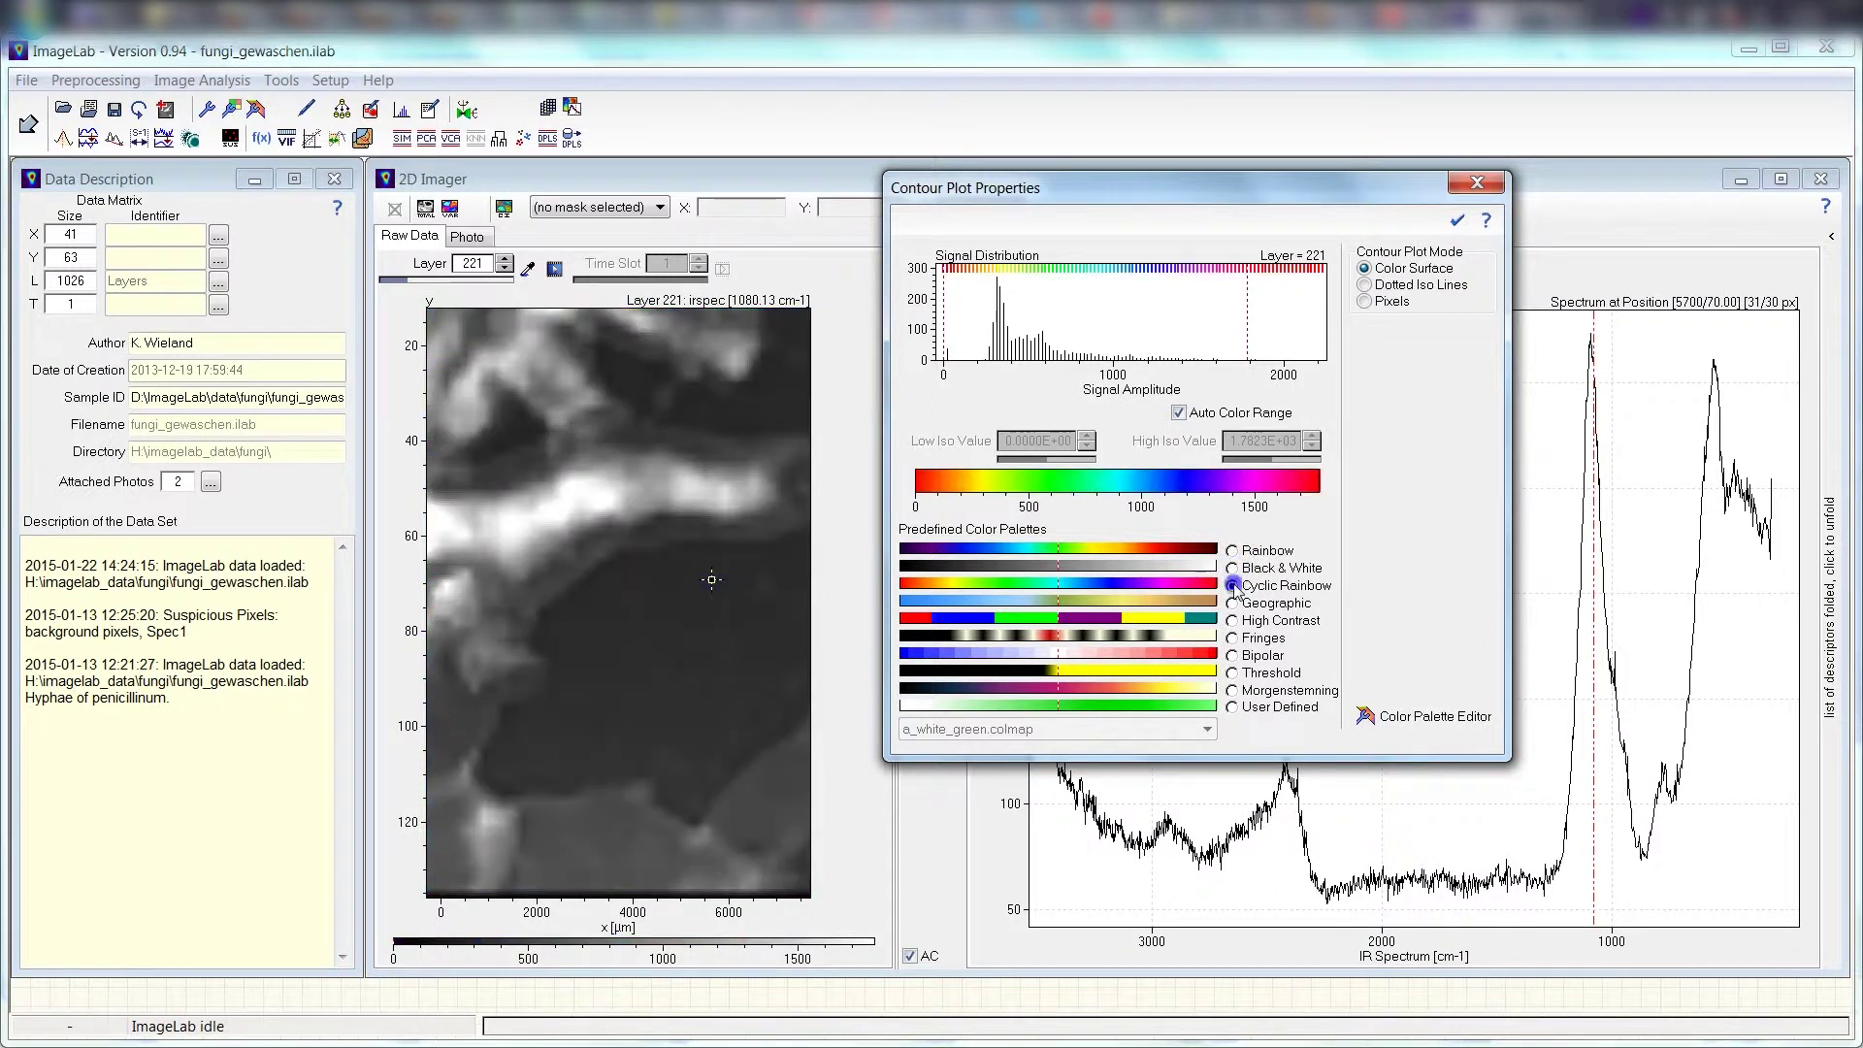
left_click(1233, 604)
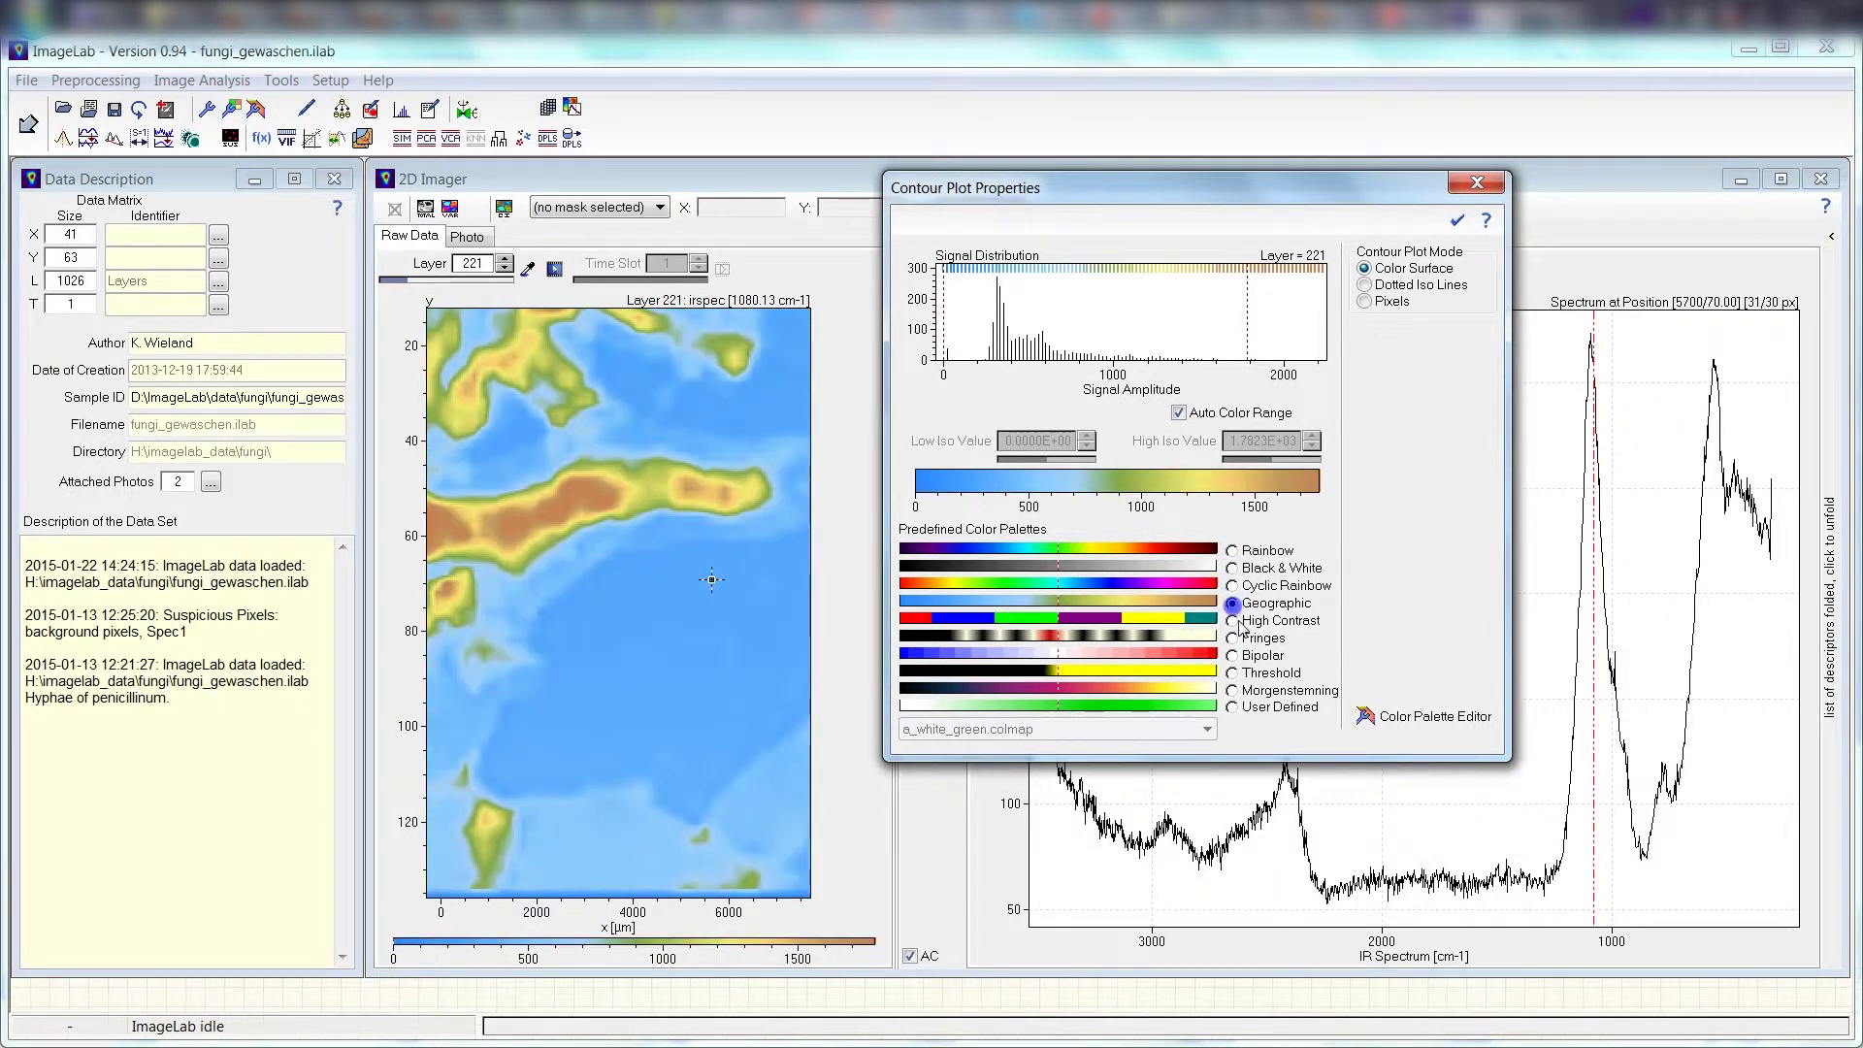
left_click(1233, 656)
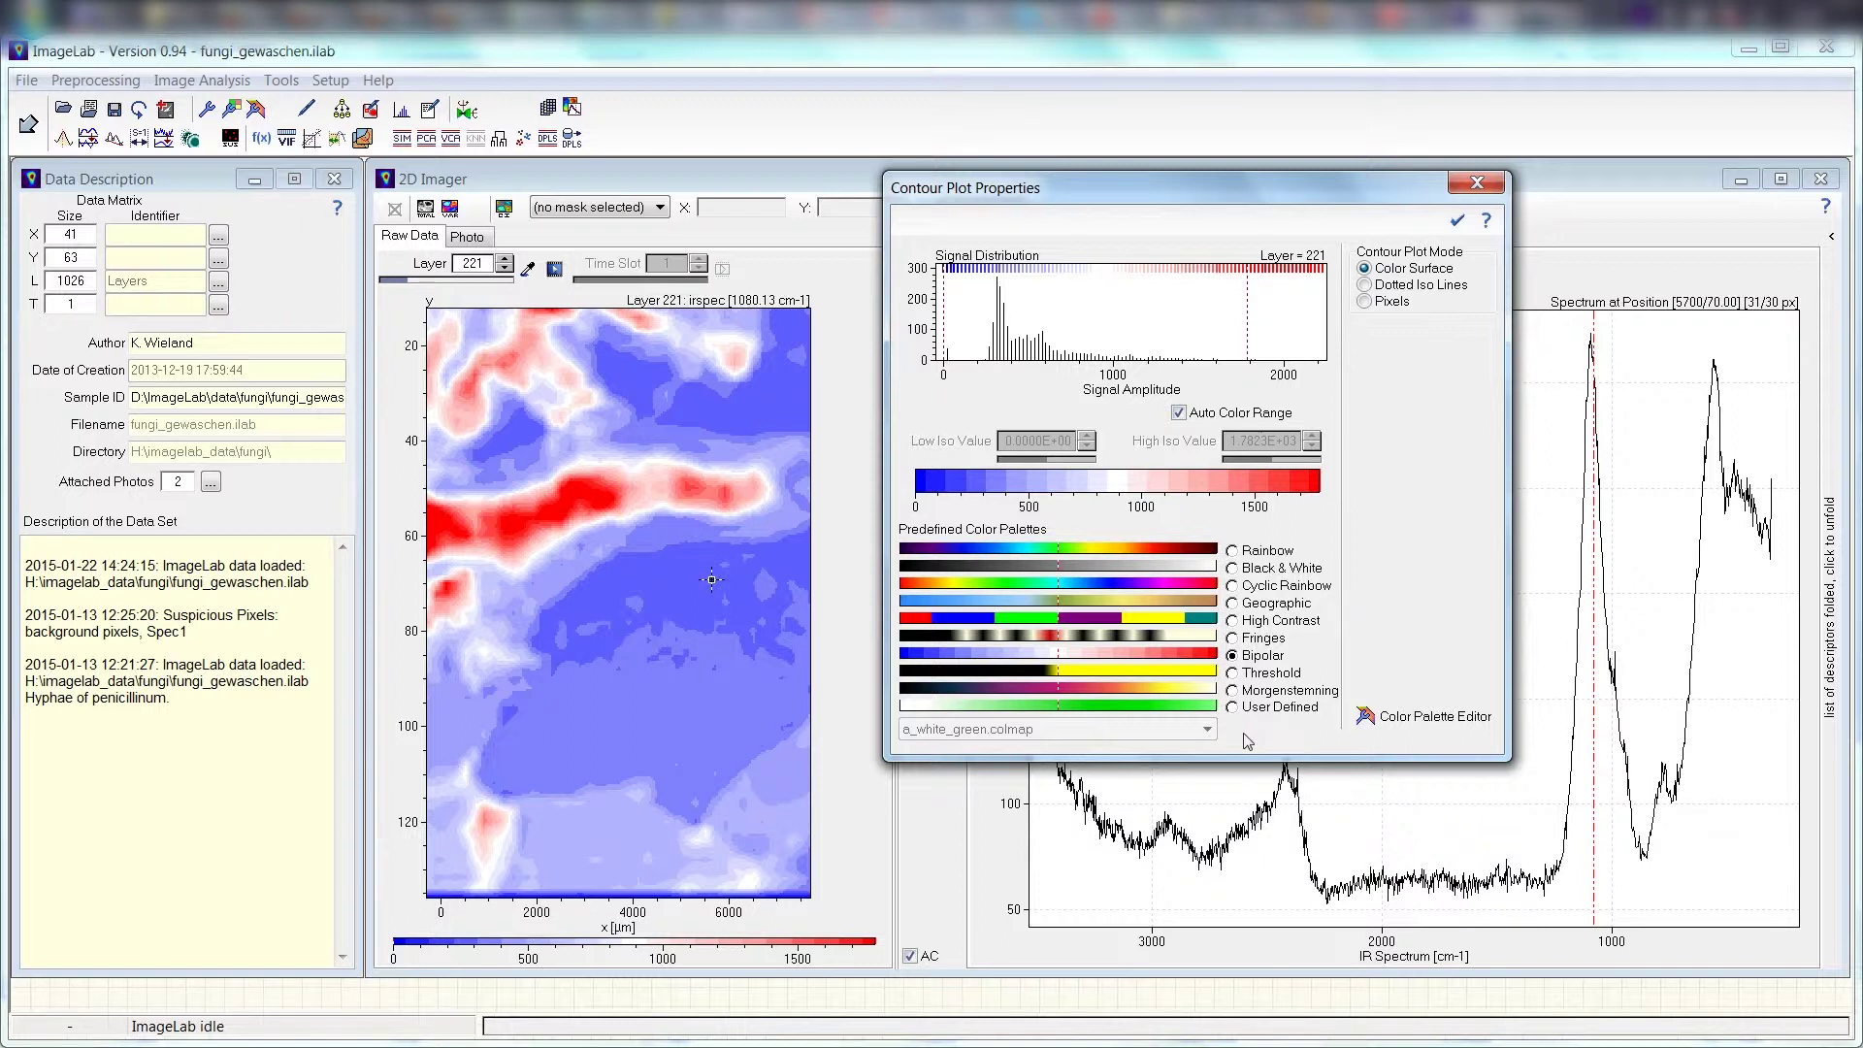
Switch the contour plot to a user-defined palette and try lowblue.colmap and shades_red.colmap
left_click(1233, 707)
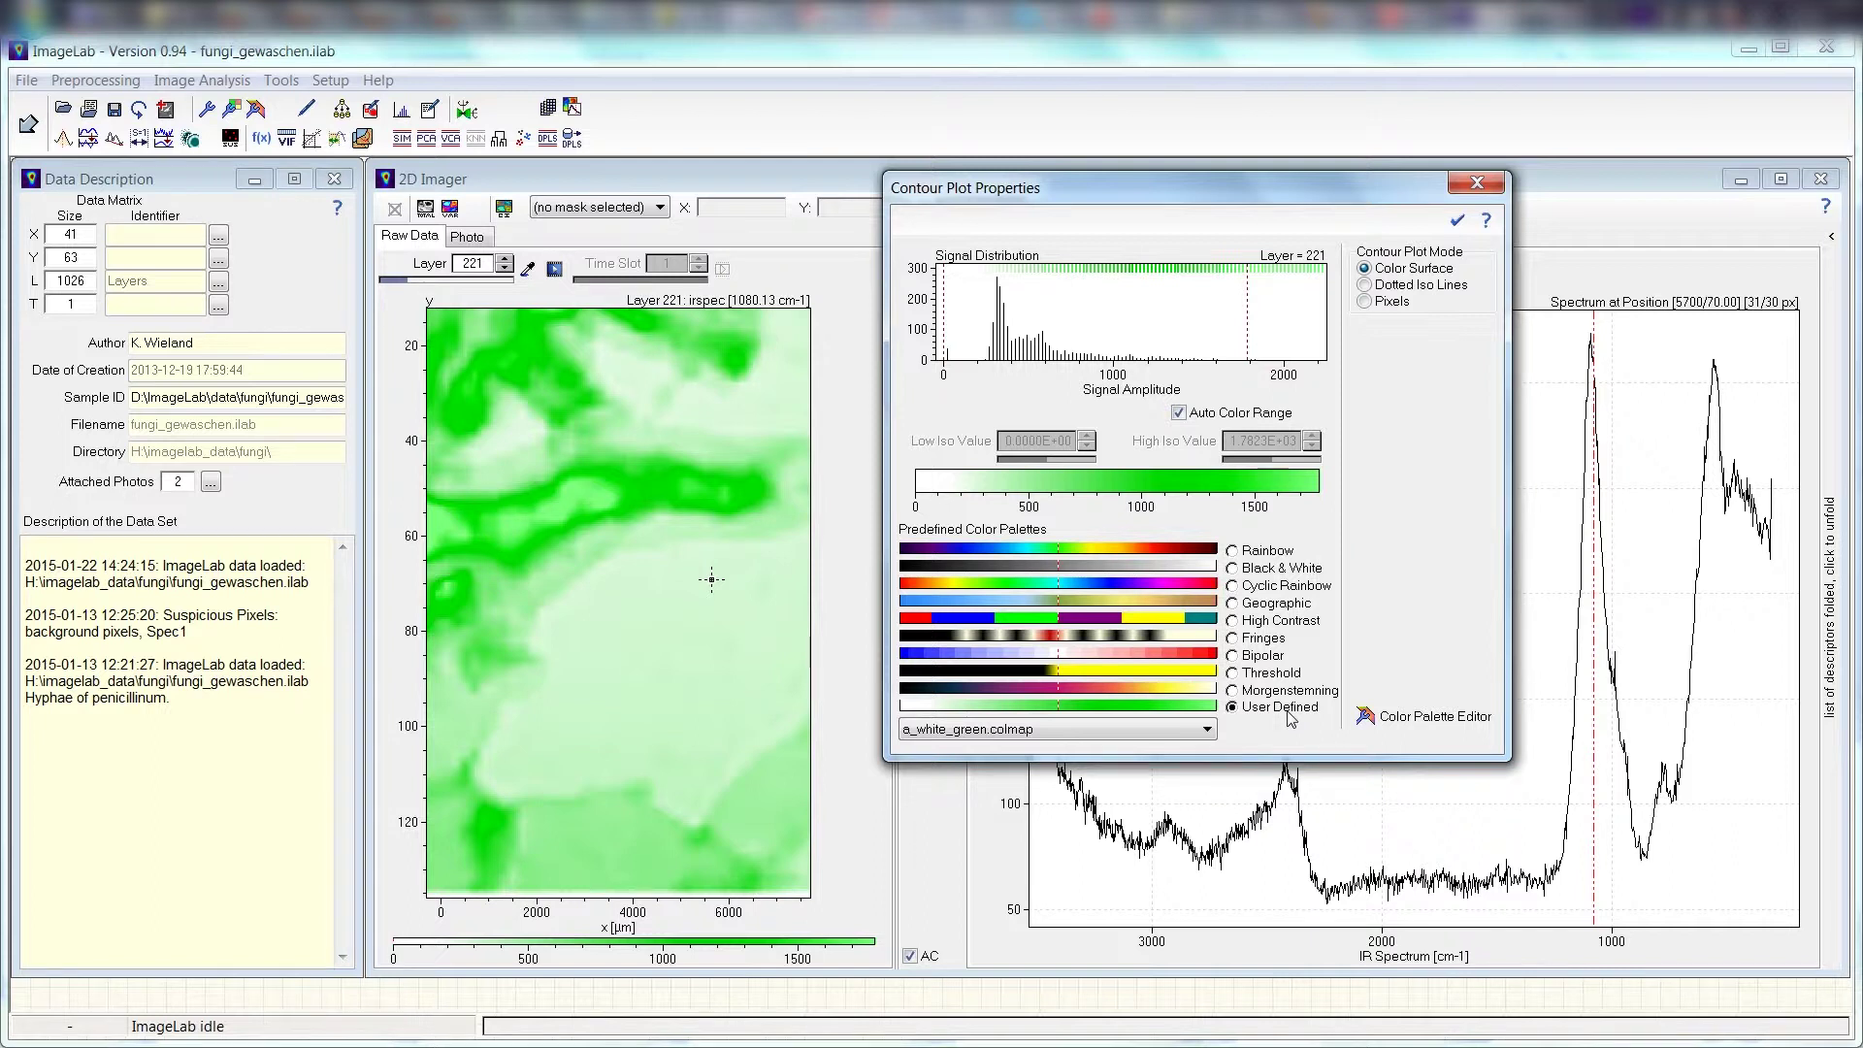
left_click(1207, 730)
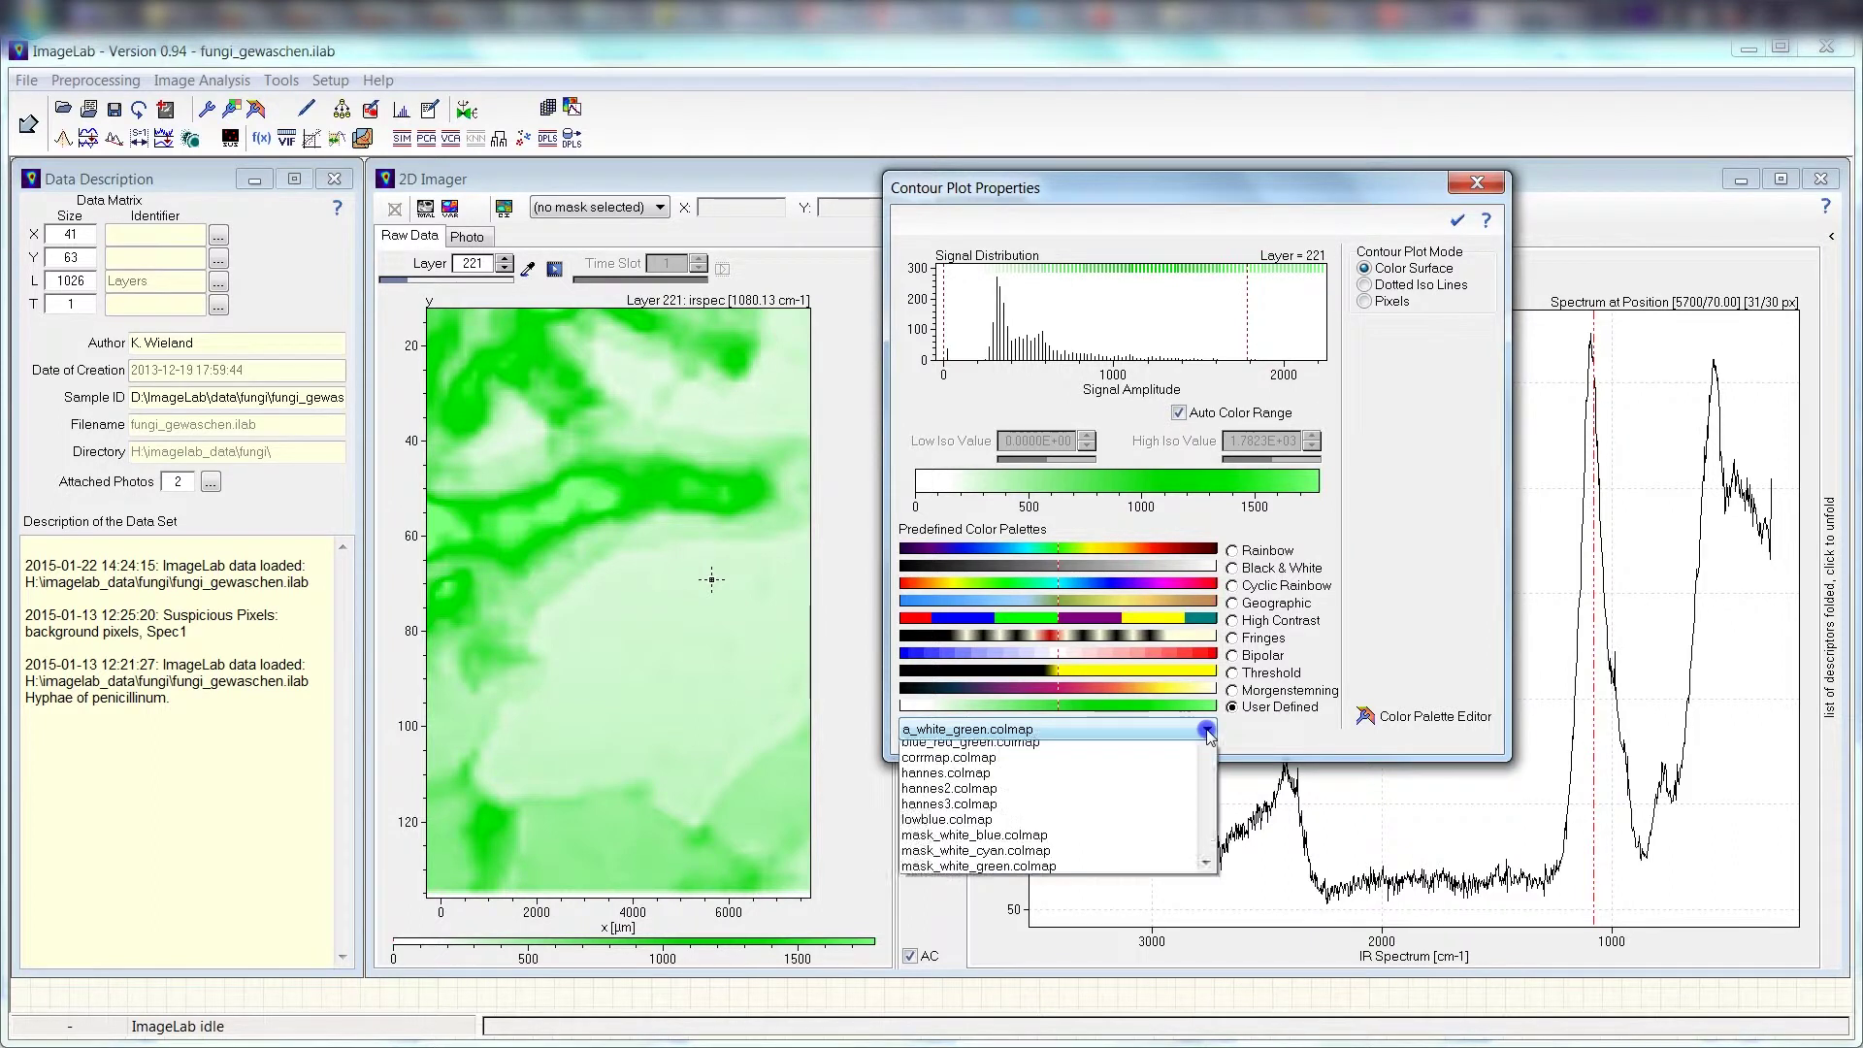
left_click_drag(1211, 773, 1209, 838)
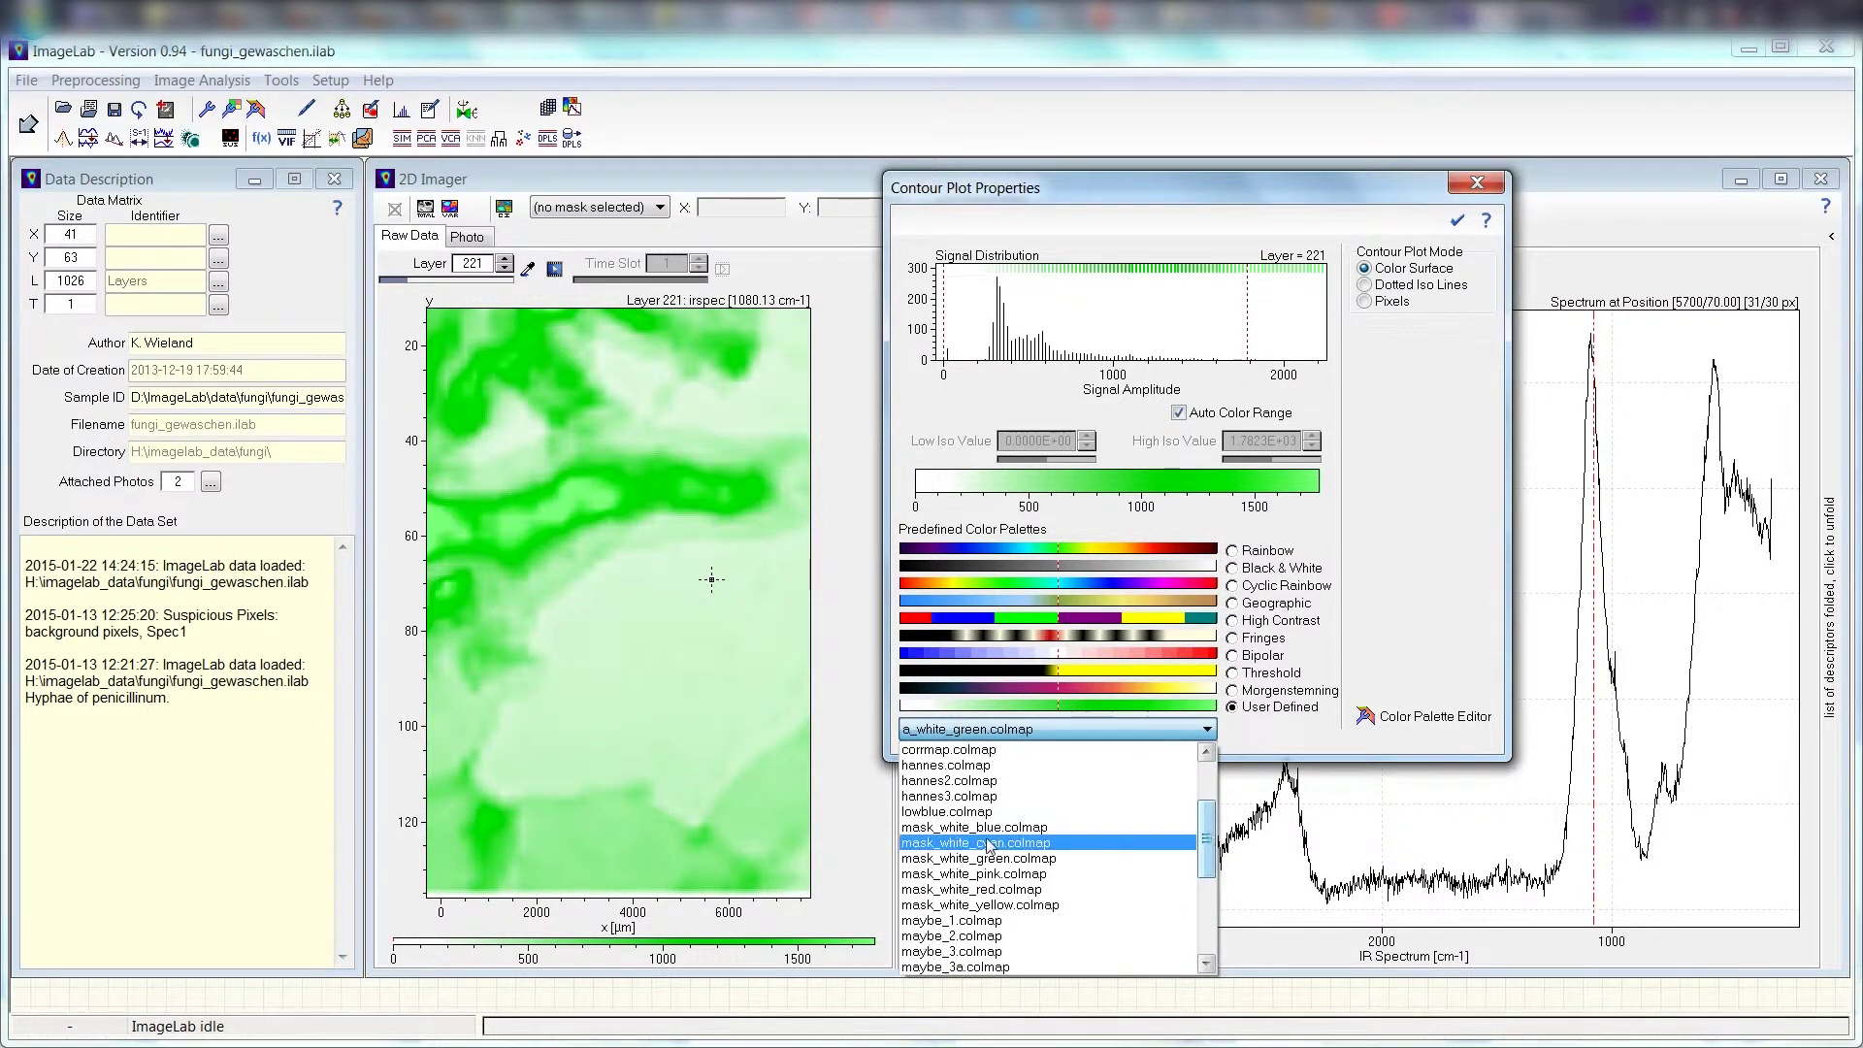
left_click(966, 812)
left_click(1211, 735)
scroll(1206, 912, "down", 2)
left_click(978, 890)
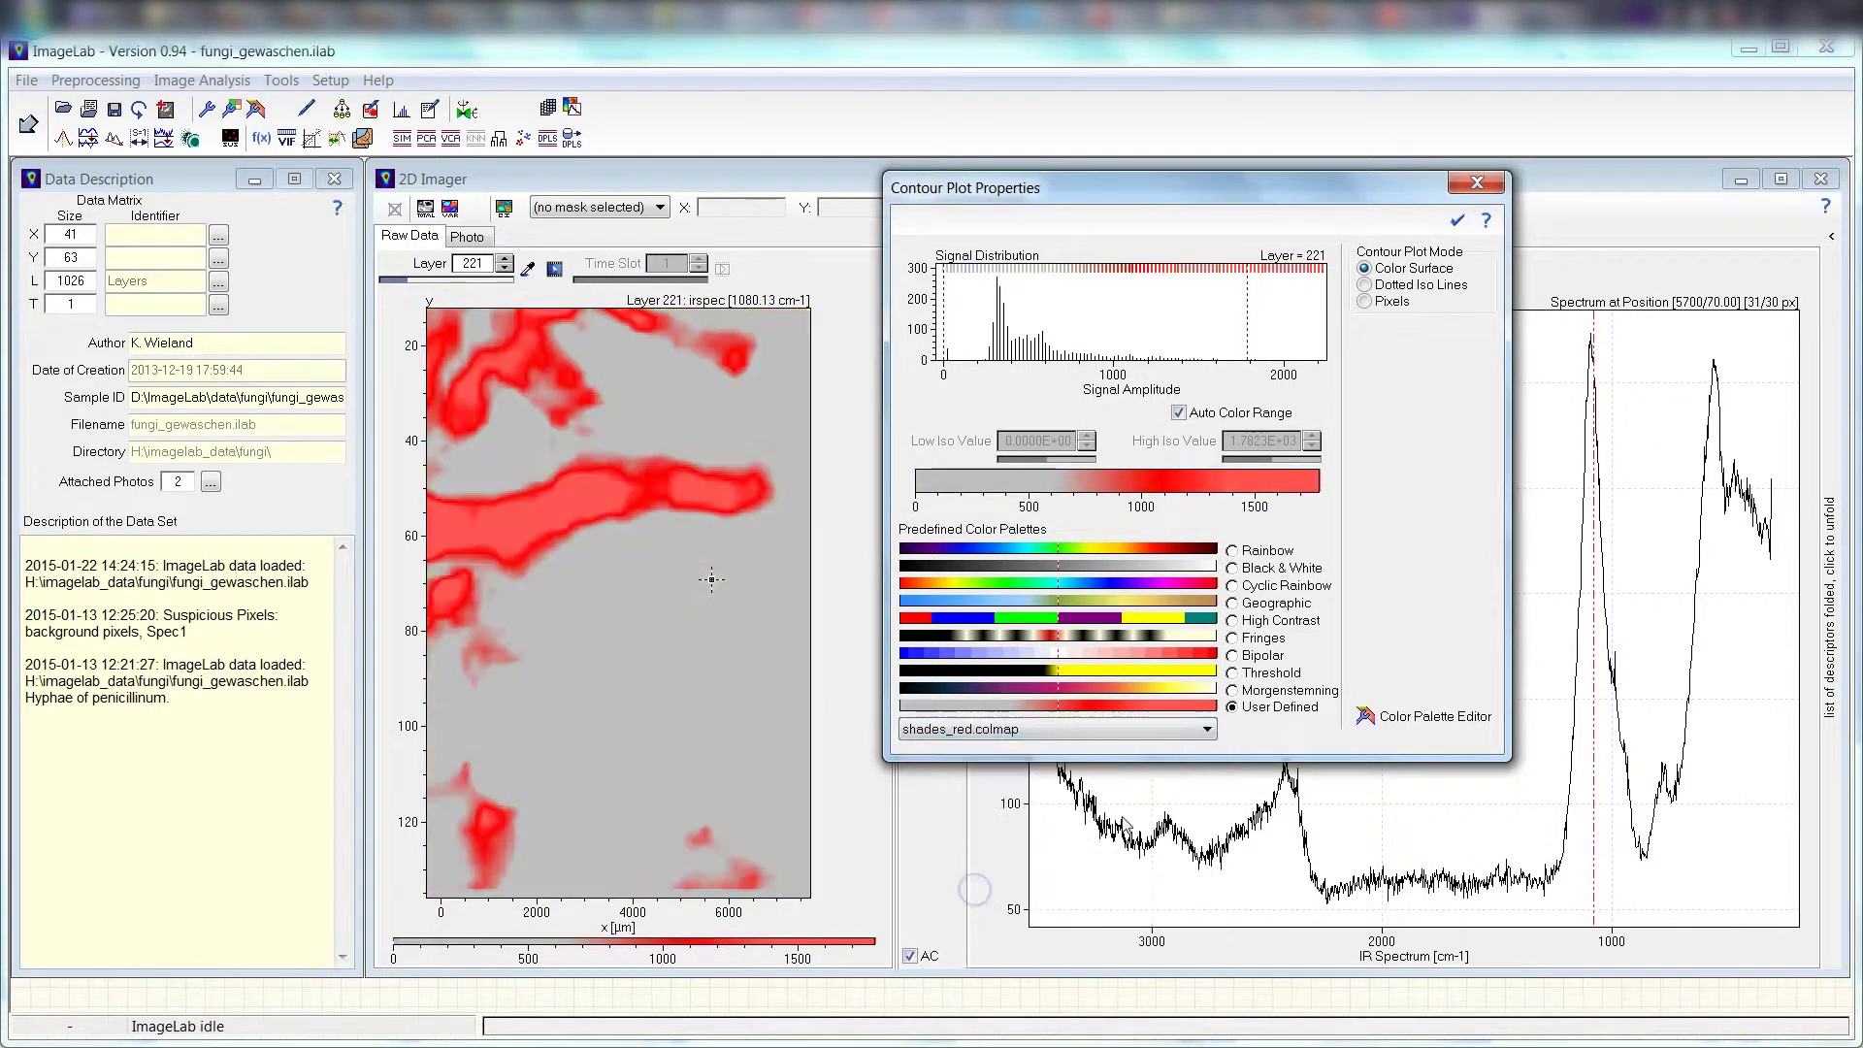
Try the user-defined palettes corrmap.colmap and a_white_red.colmap on the contour plot
left_click(1208, 728)
left_click(1211, 808)
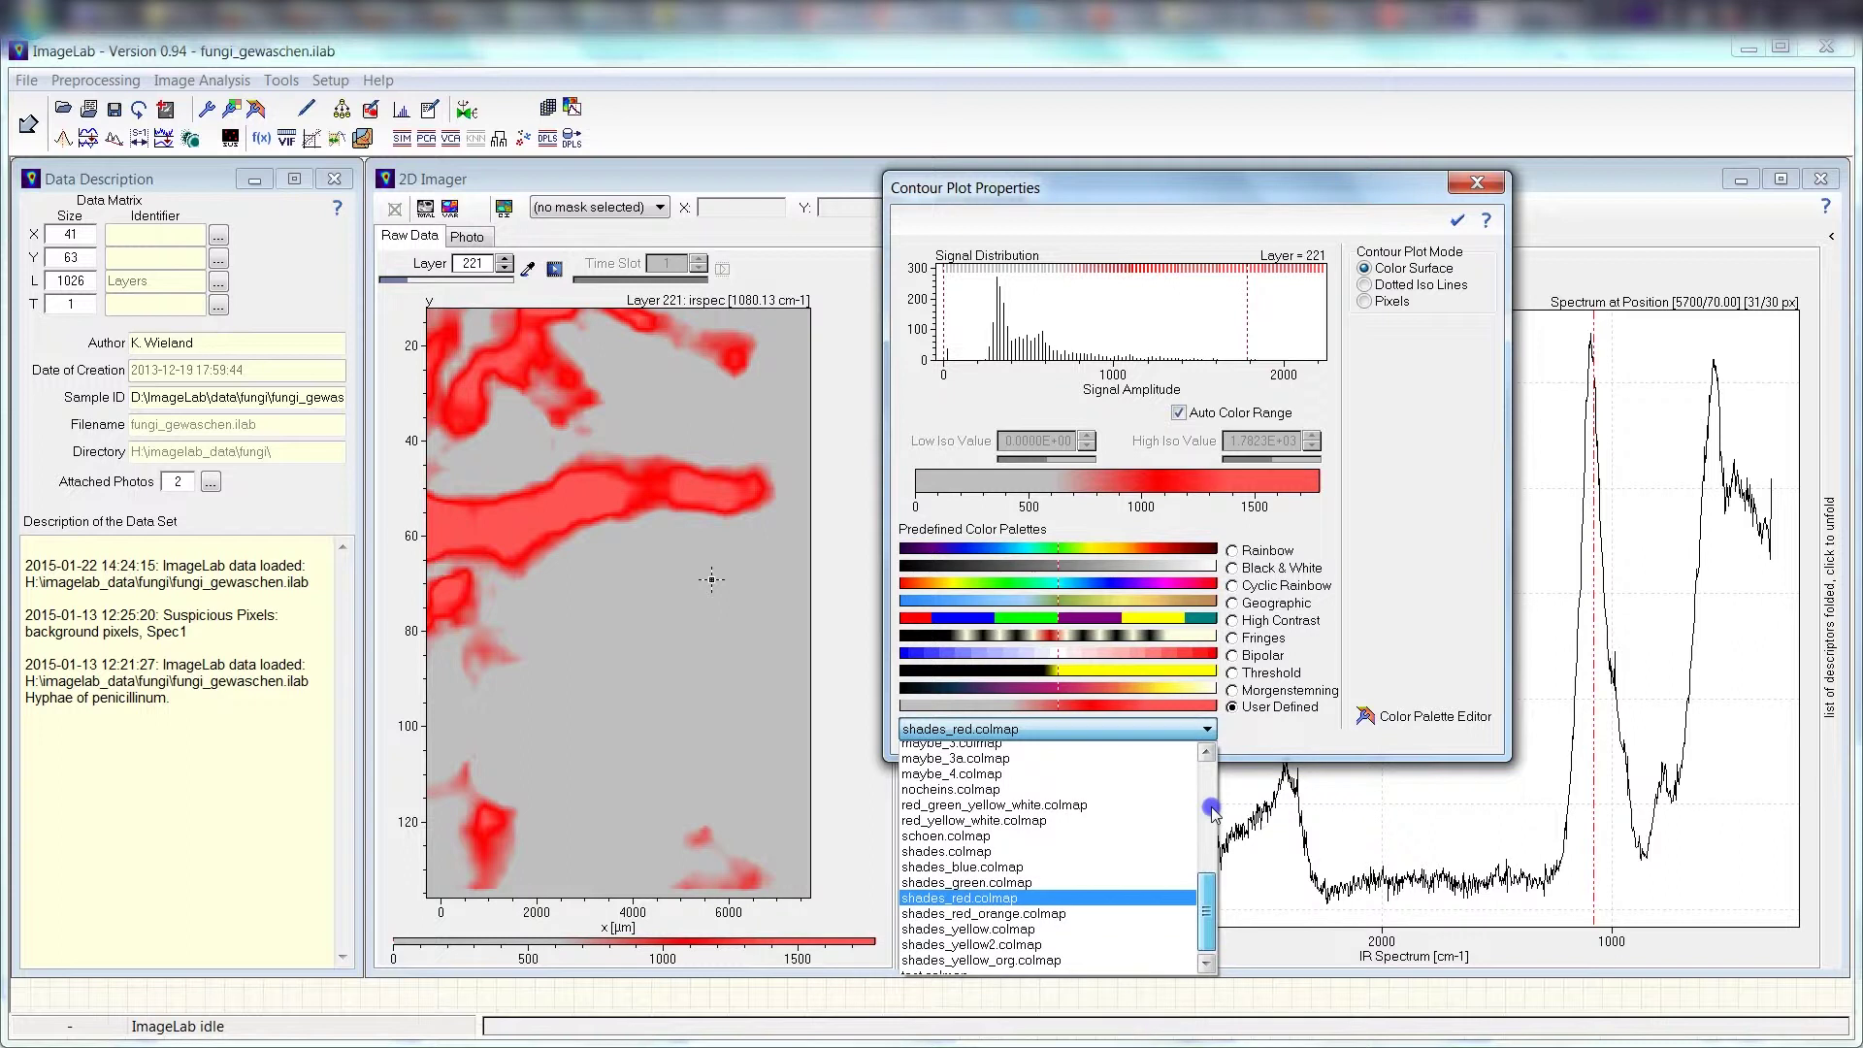
left_click(1211, 811)
left_click(1198, 749)
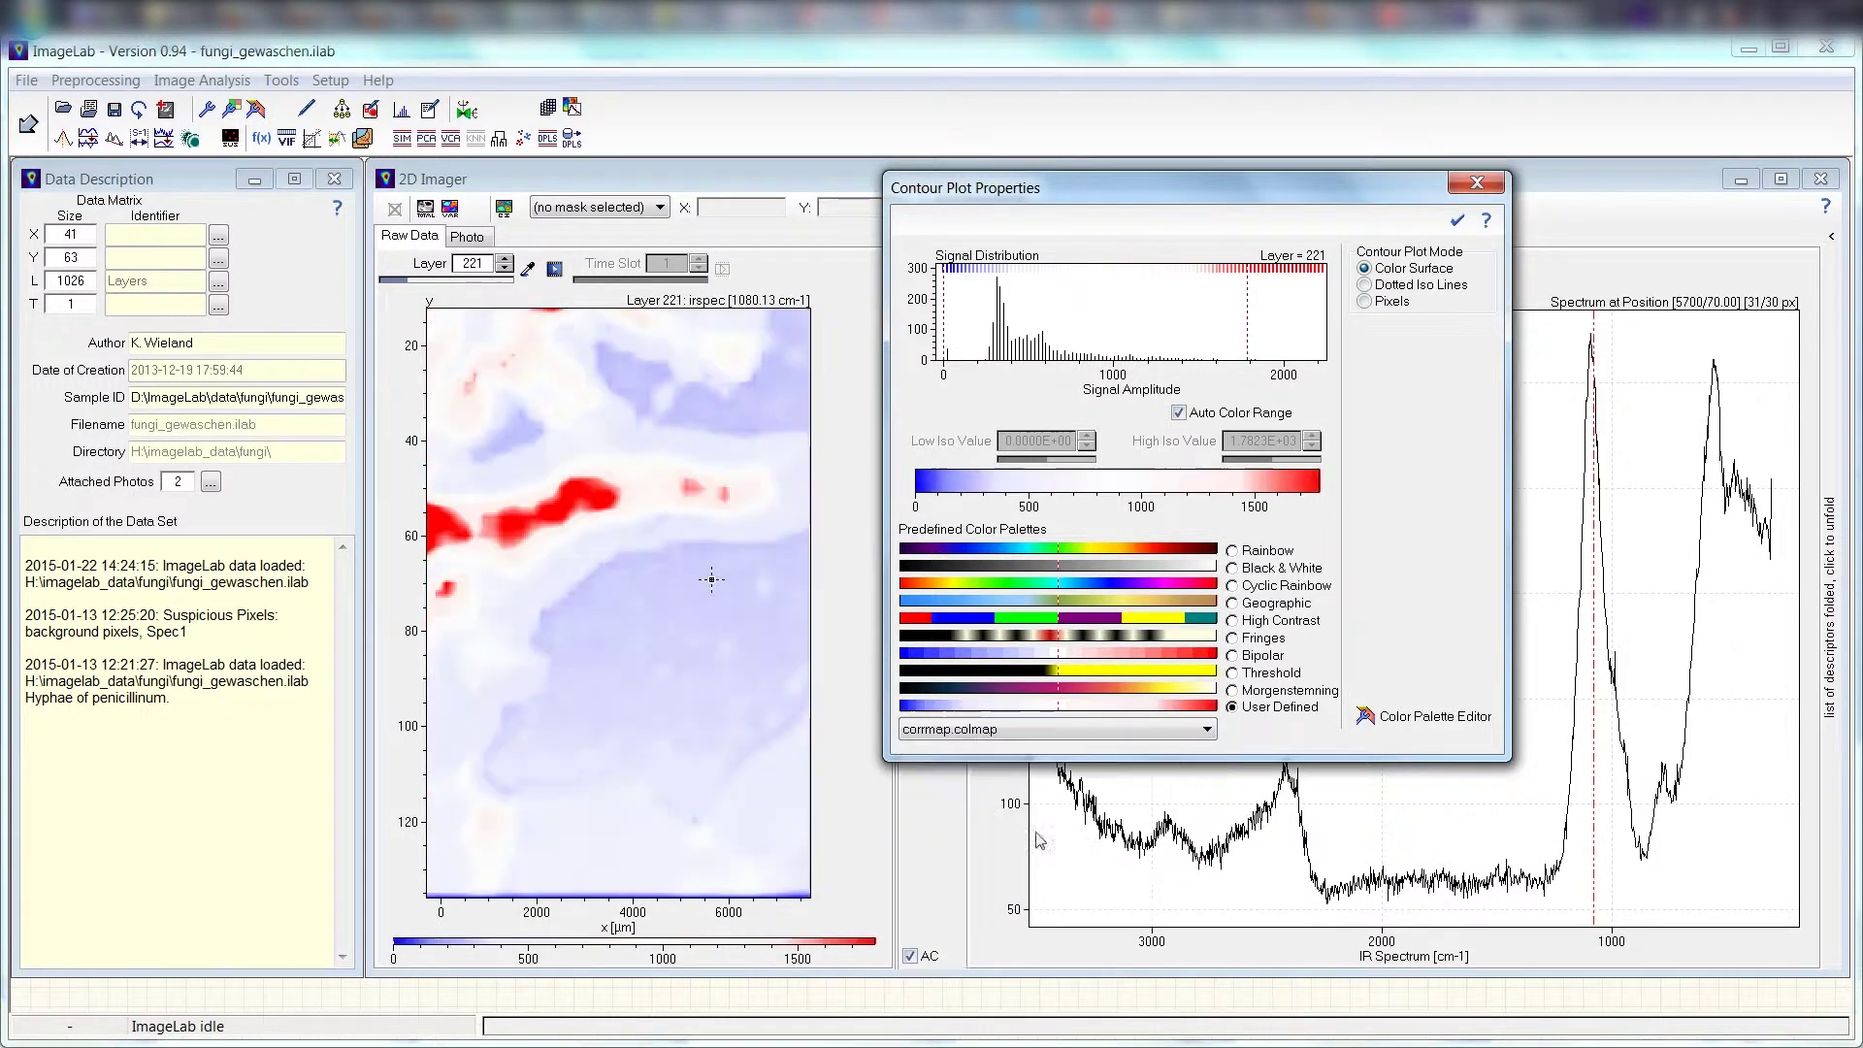
left_click(1206, 730)
scroll(1067, 854, "up", 3)
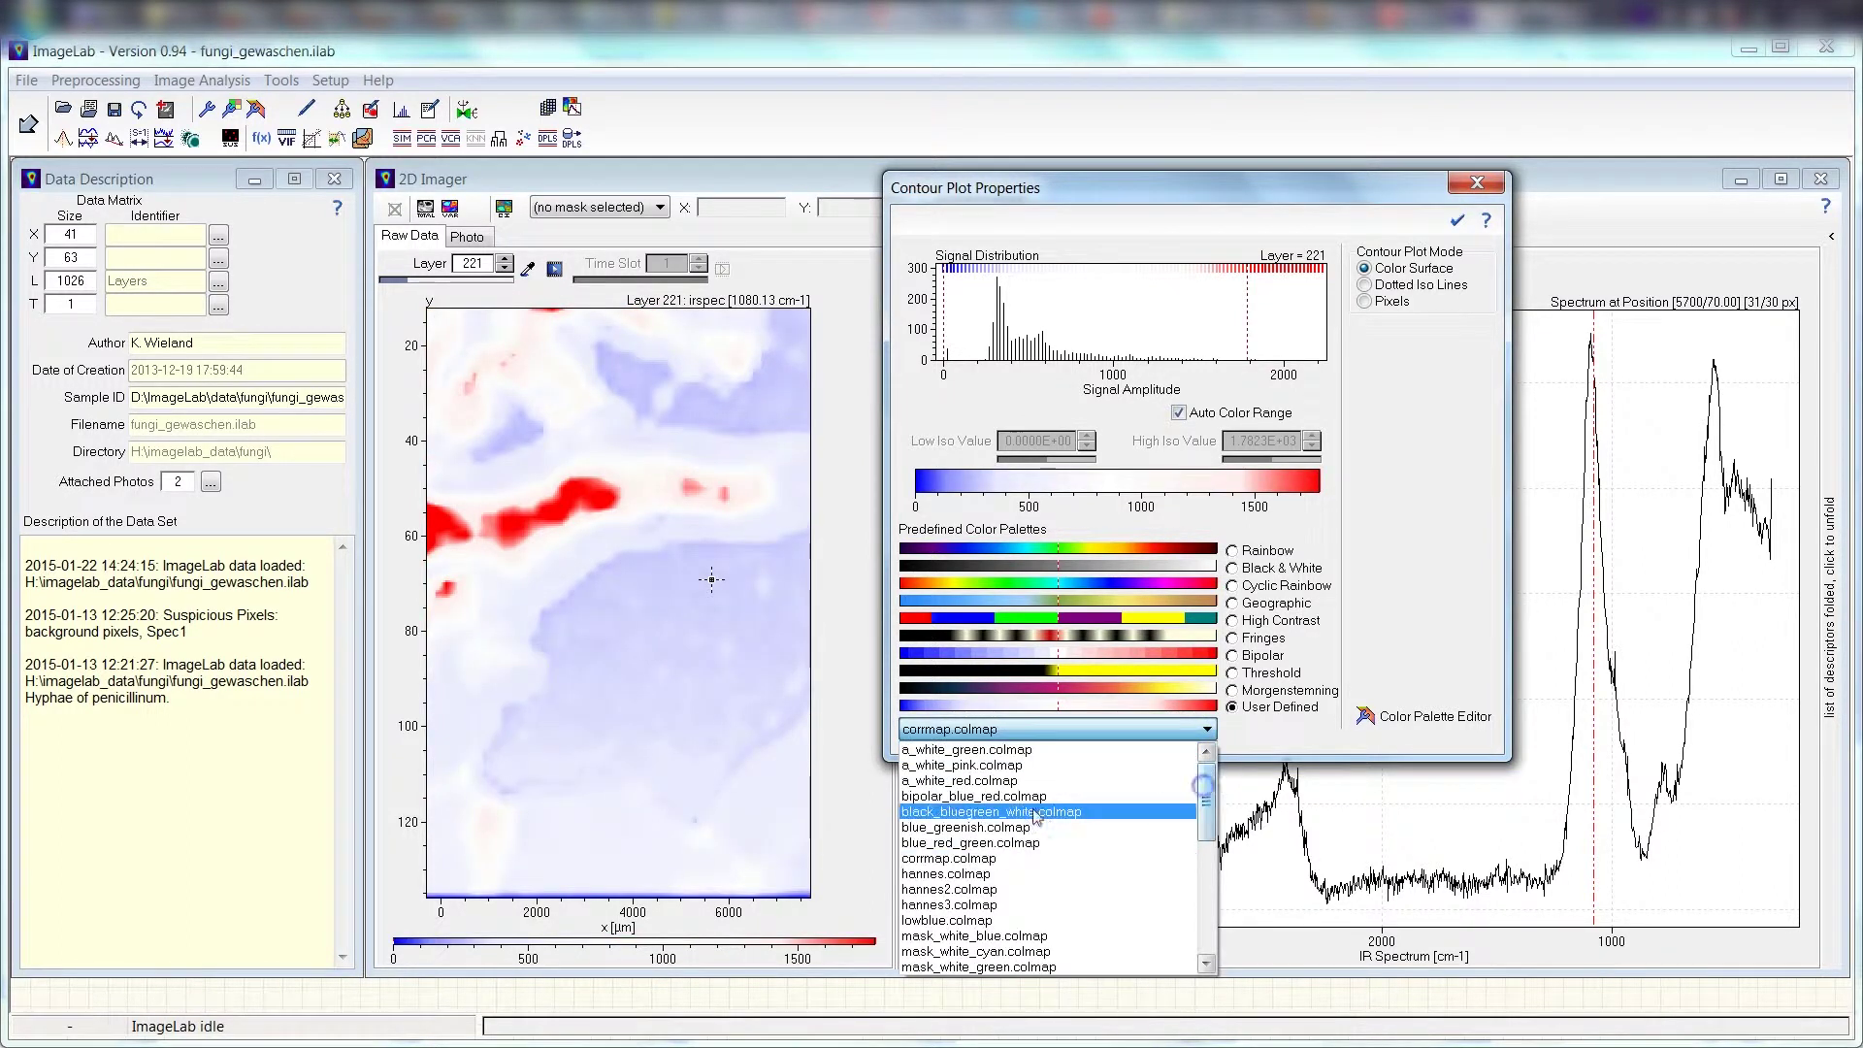
left_click(965, 782)
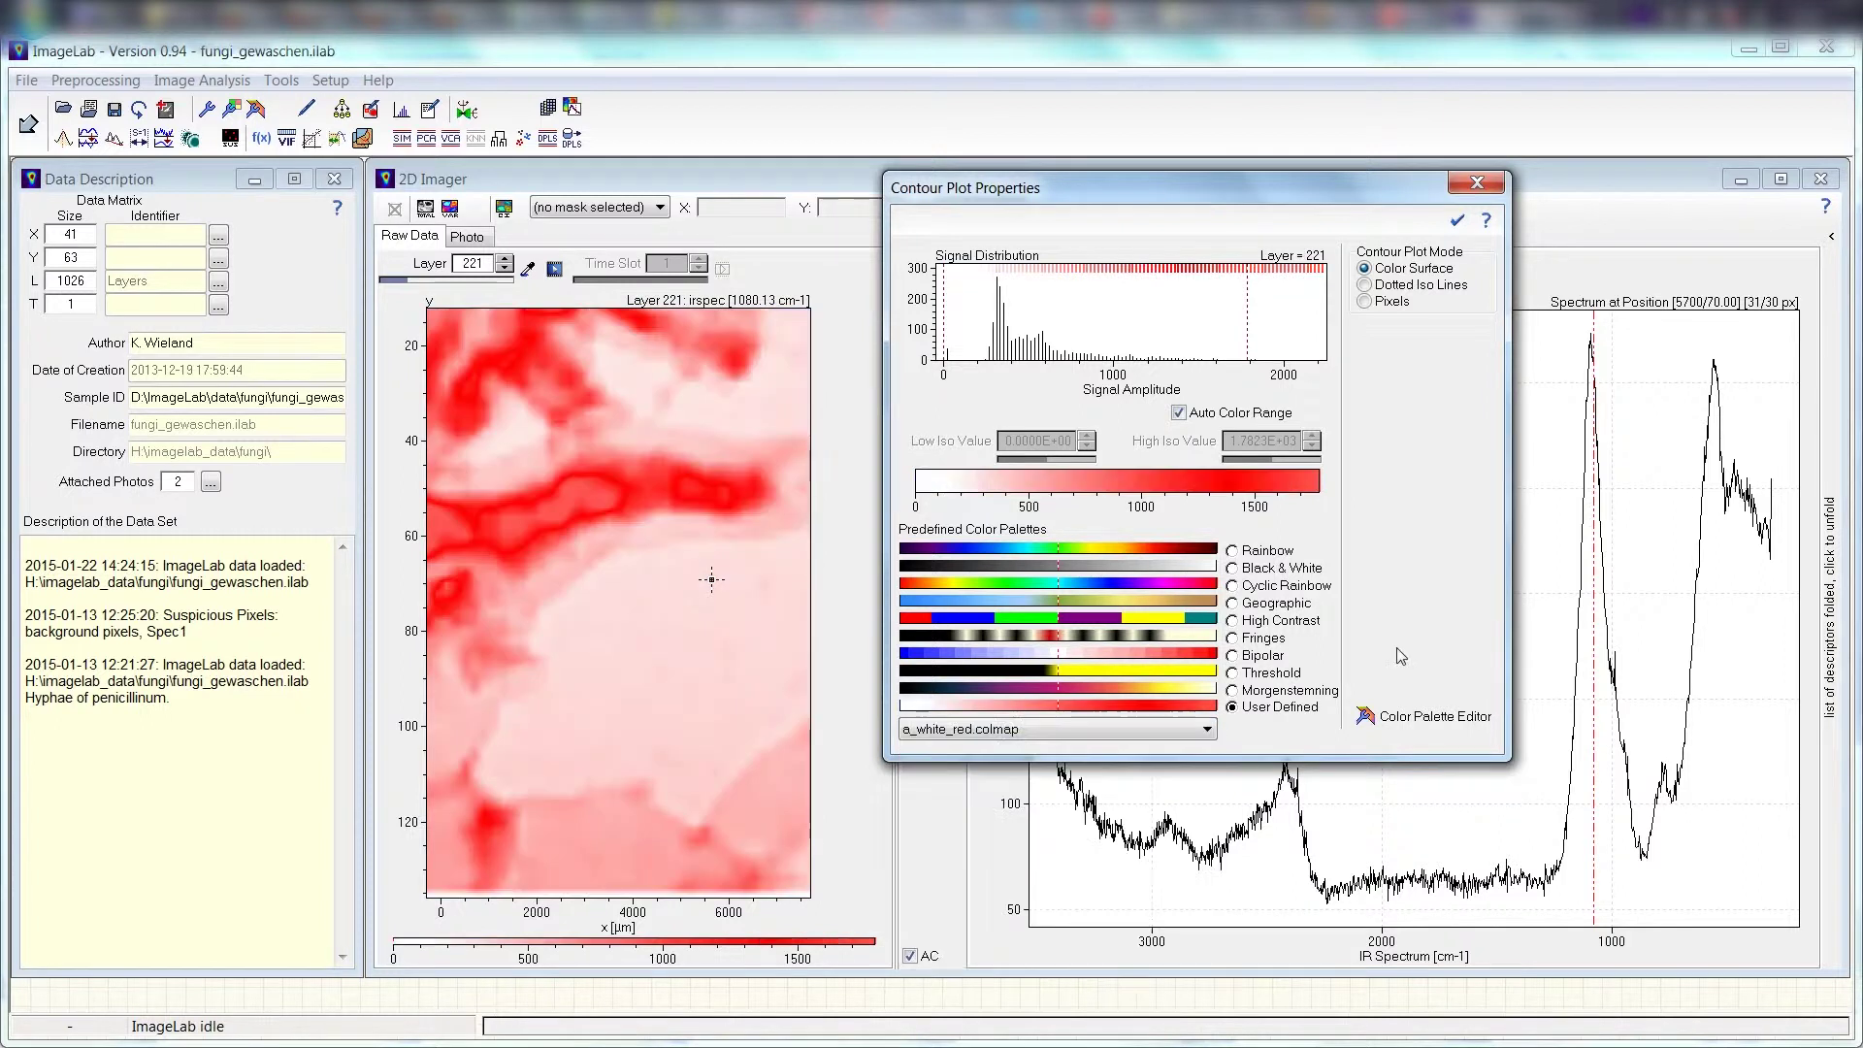
Try the user-defined palette blue_red_green.colmap and return the plot to Black & White
left_click(1207, 729)
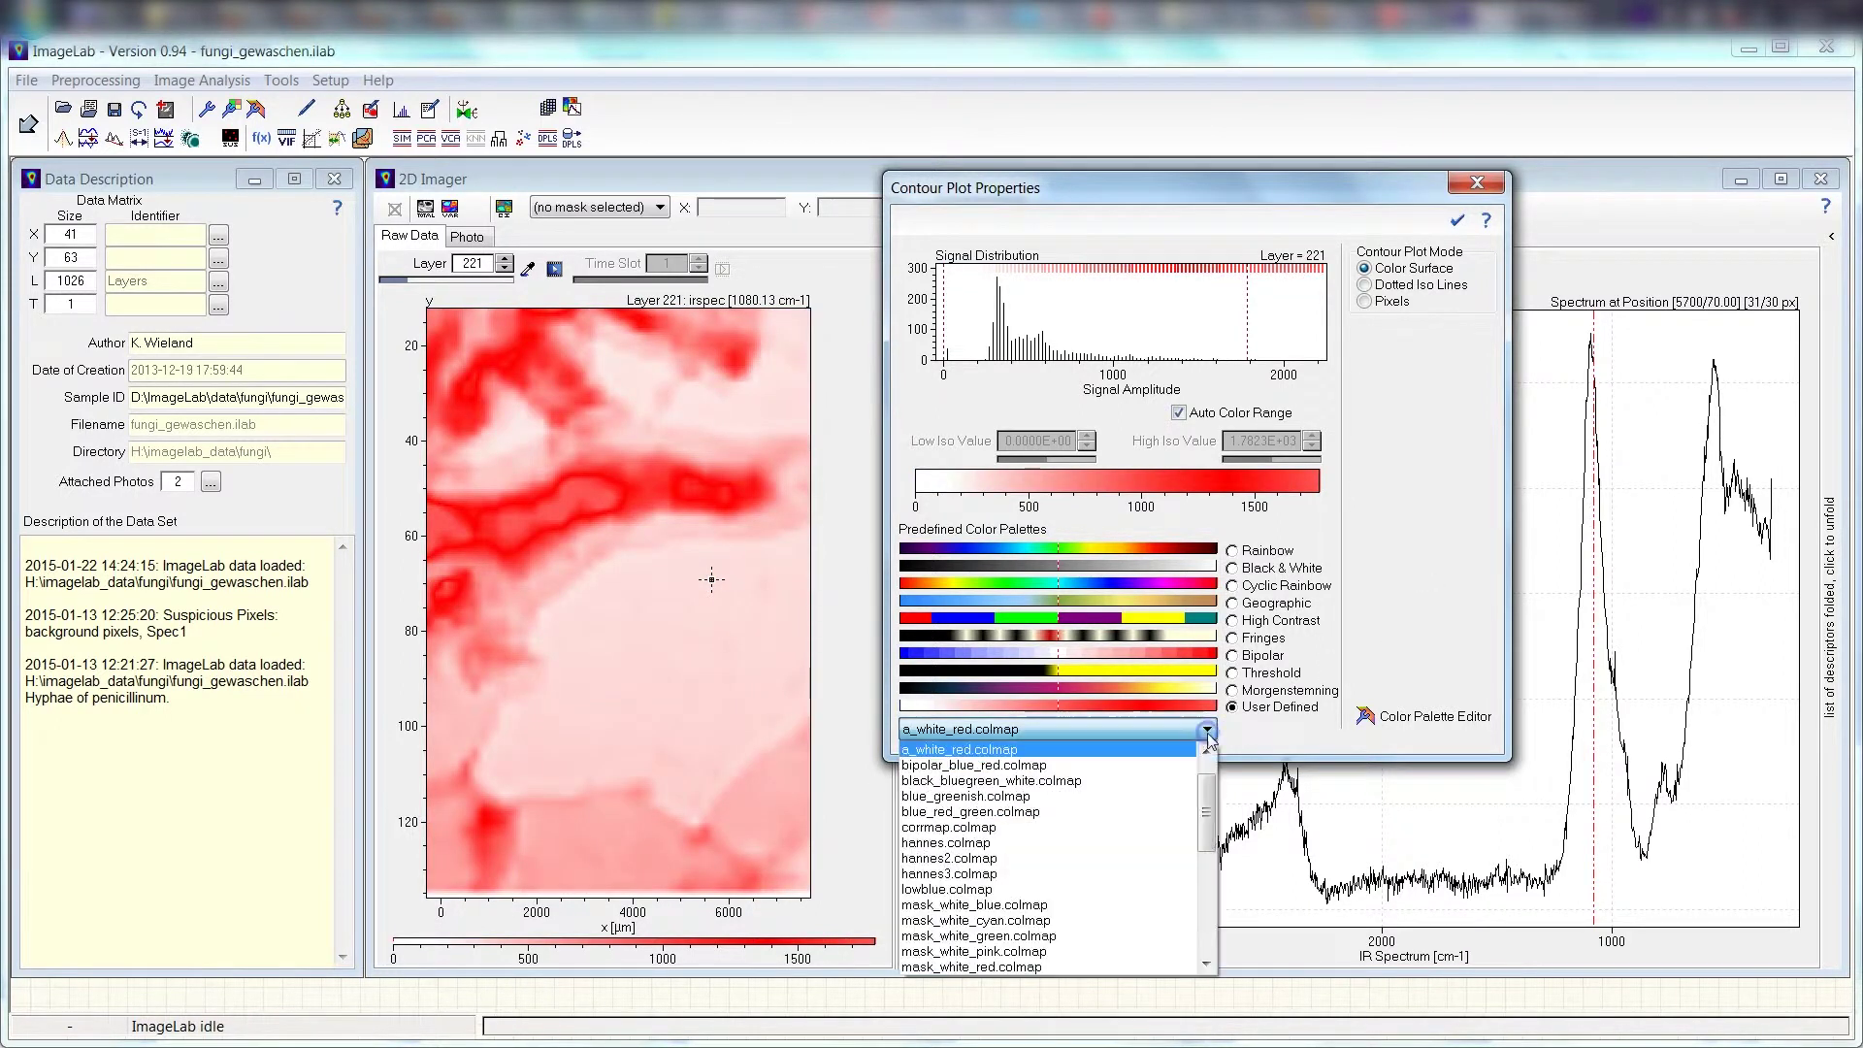
left_click(1064, 813)
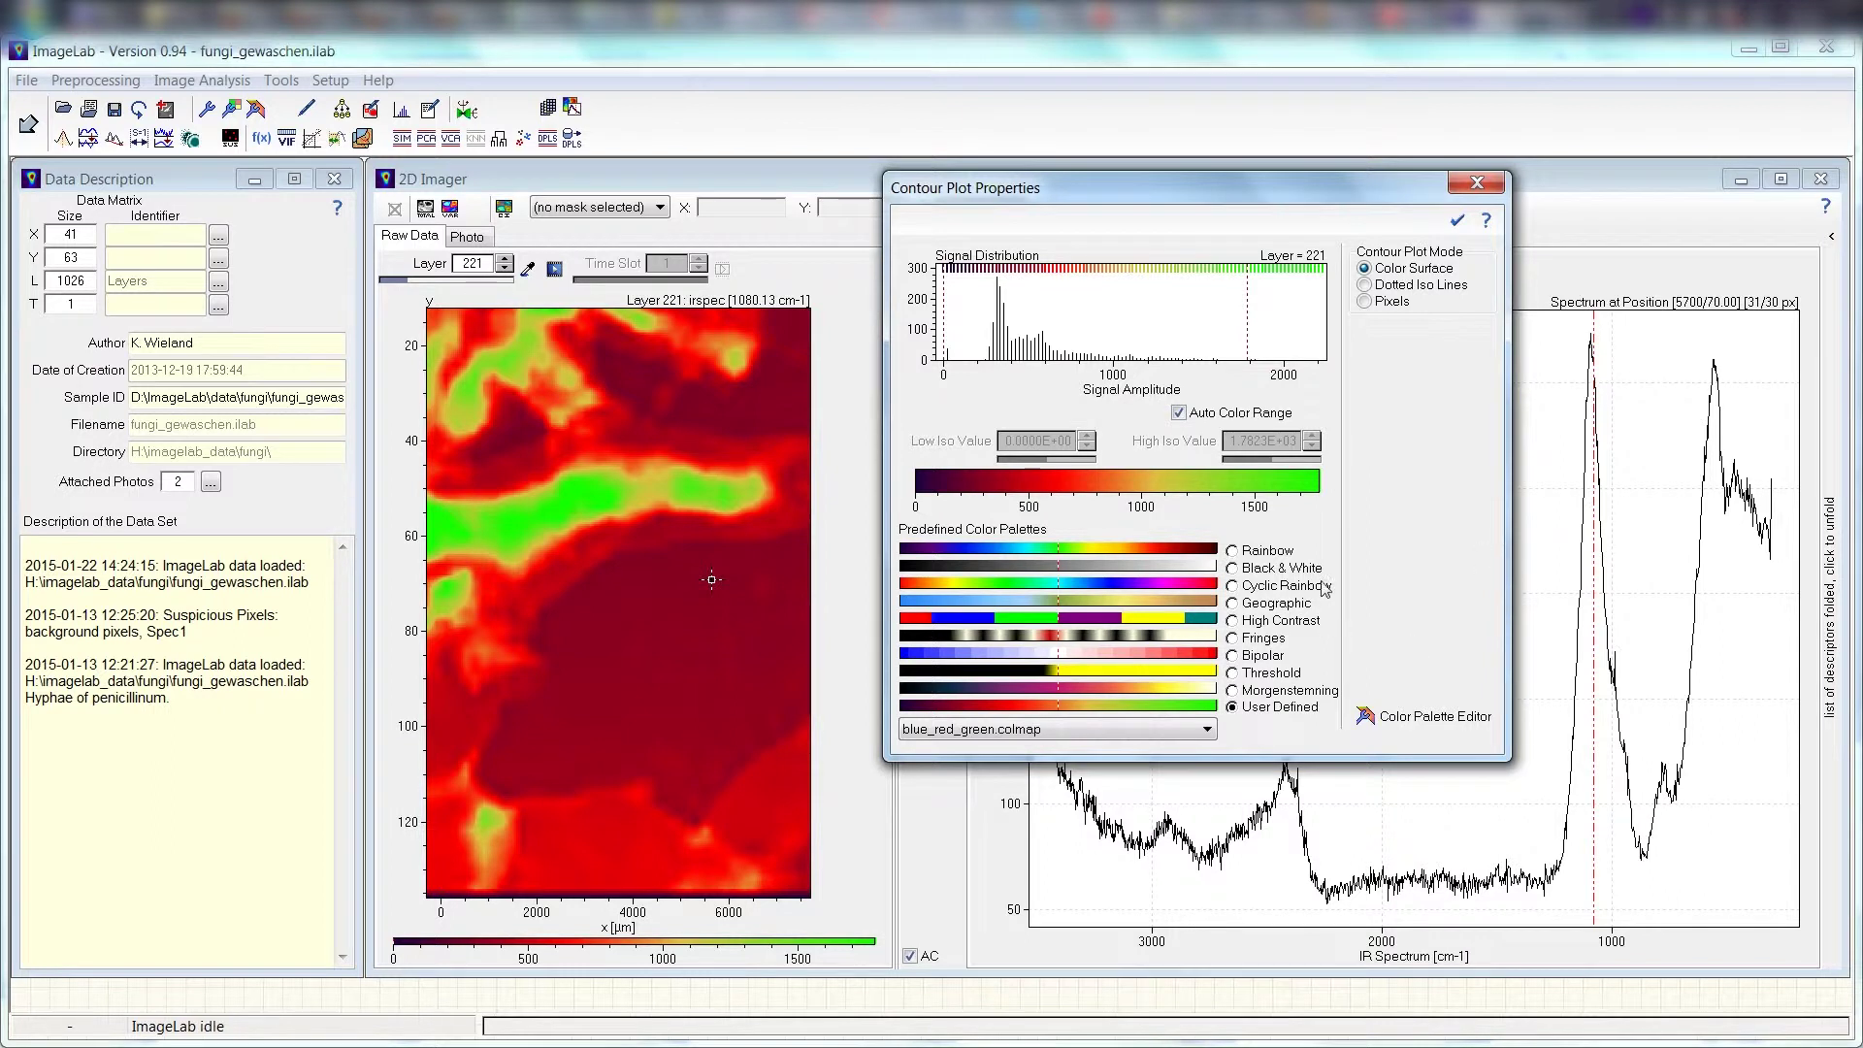
left_click(1234, 571)
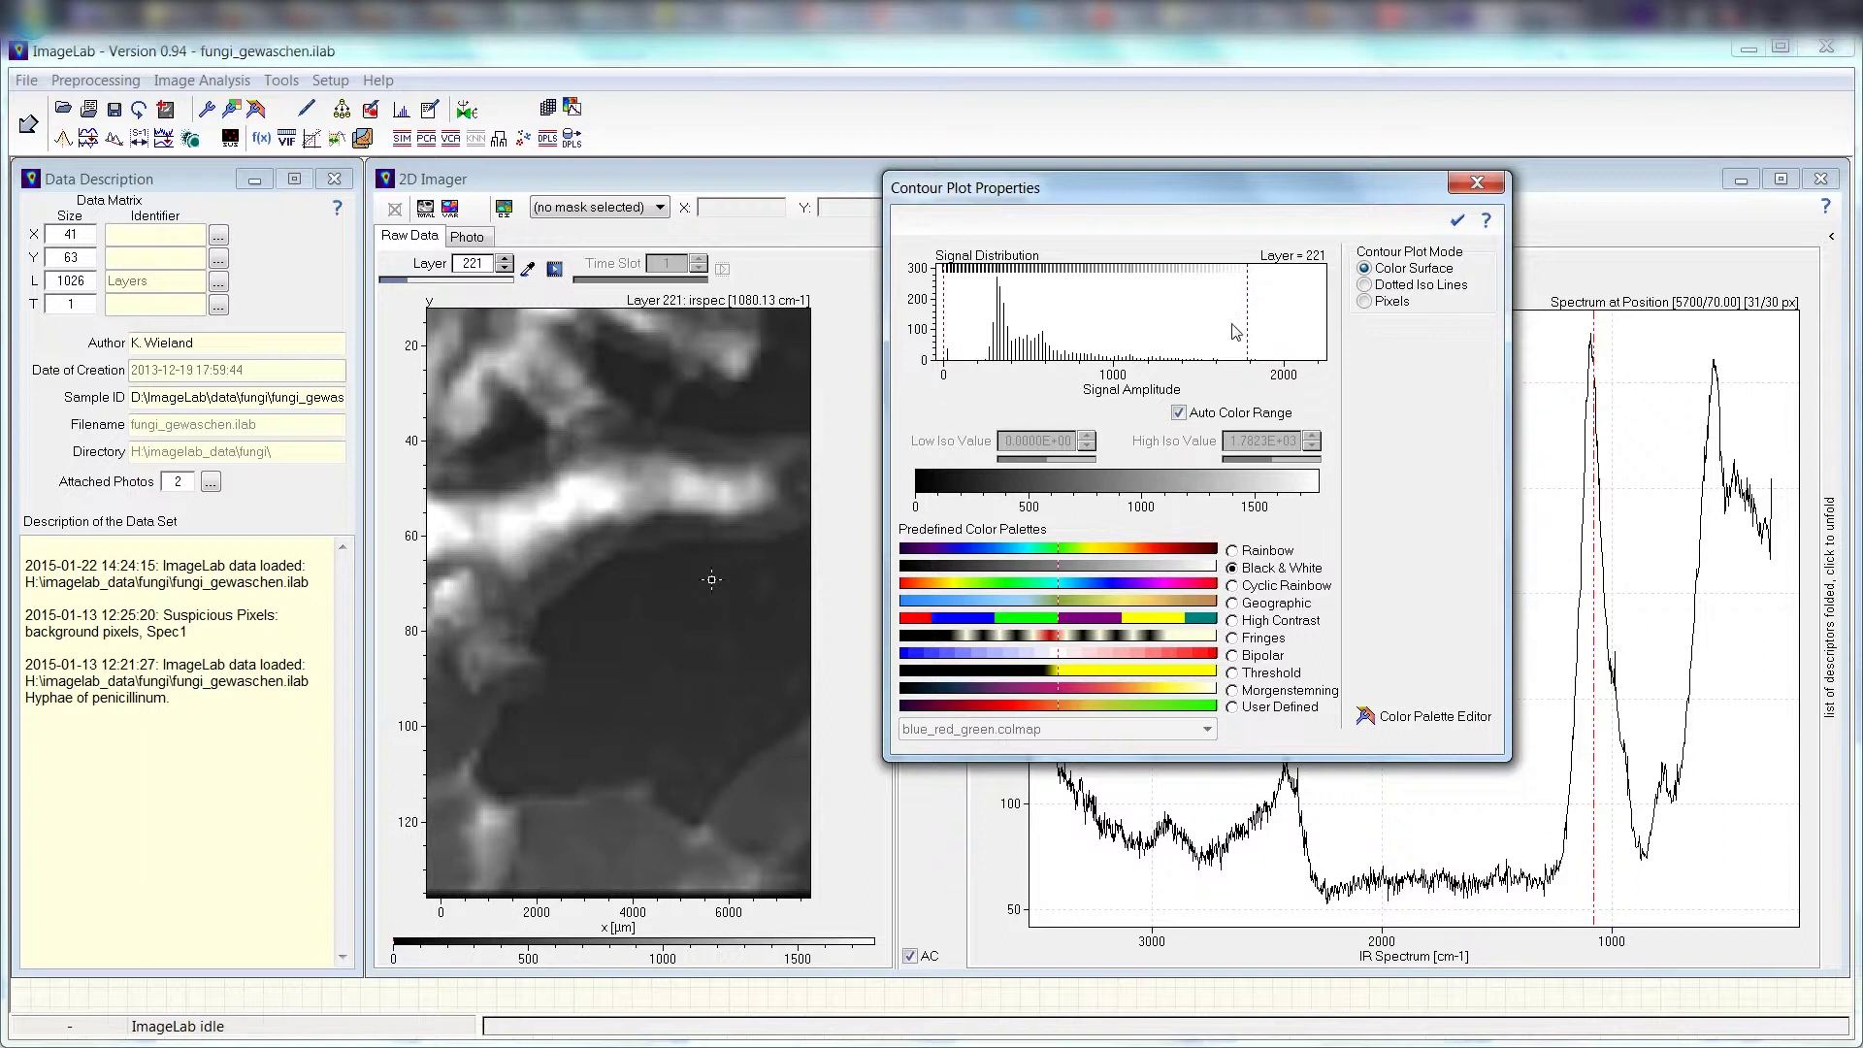
Narrow the color range in the signal distribution to a low iso value of about 138 and a high of about 1214
left_click_drag(1247, 330, 1117, 334)
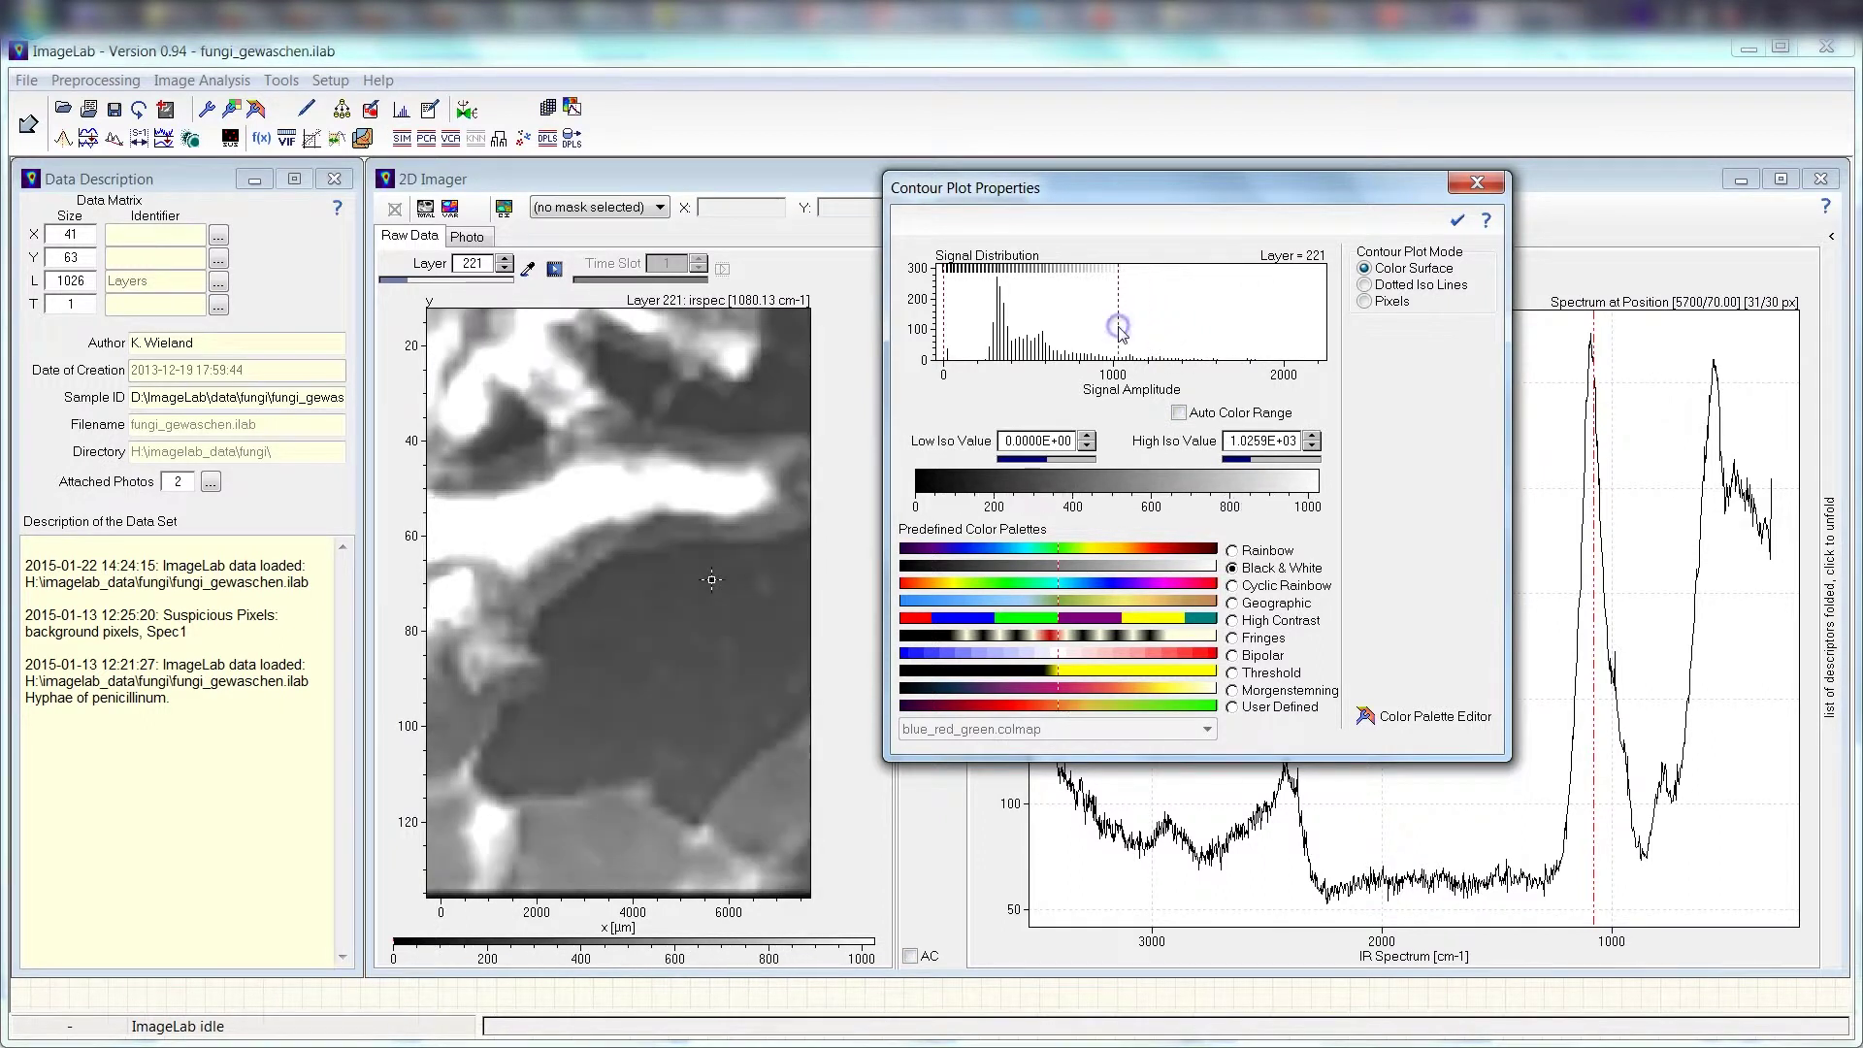
left_click_drag(954, 331, 974, 335)
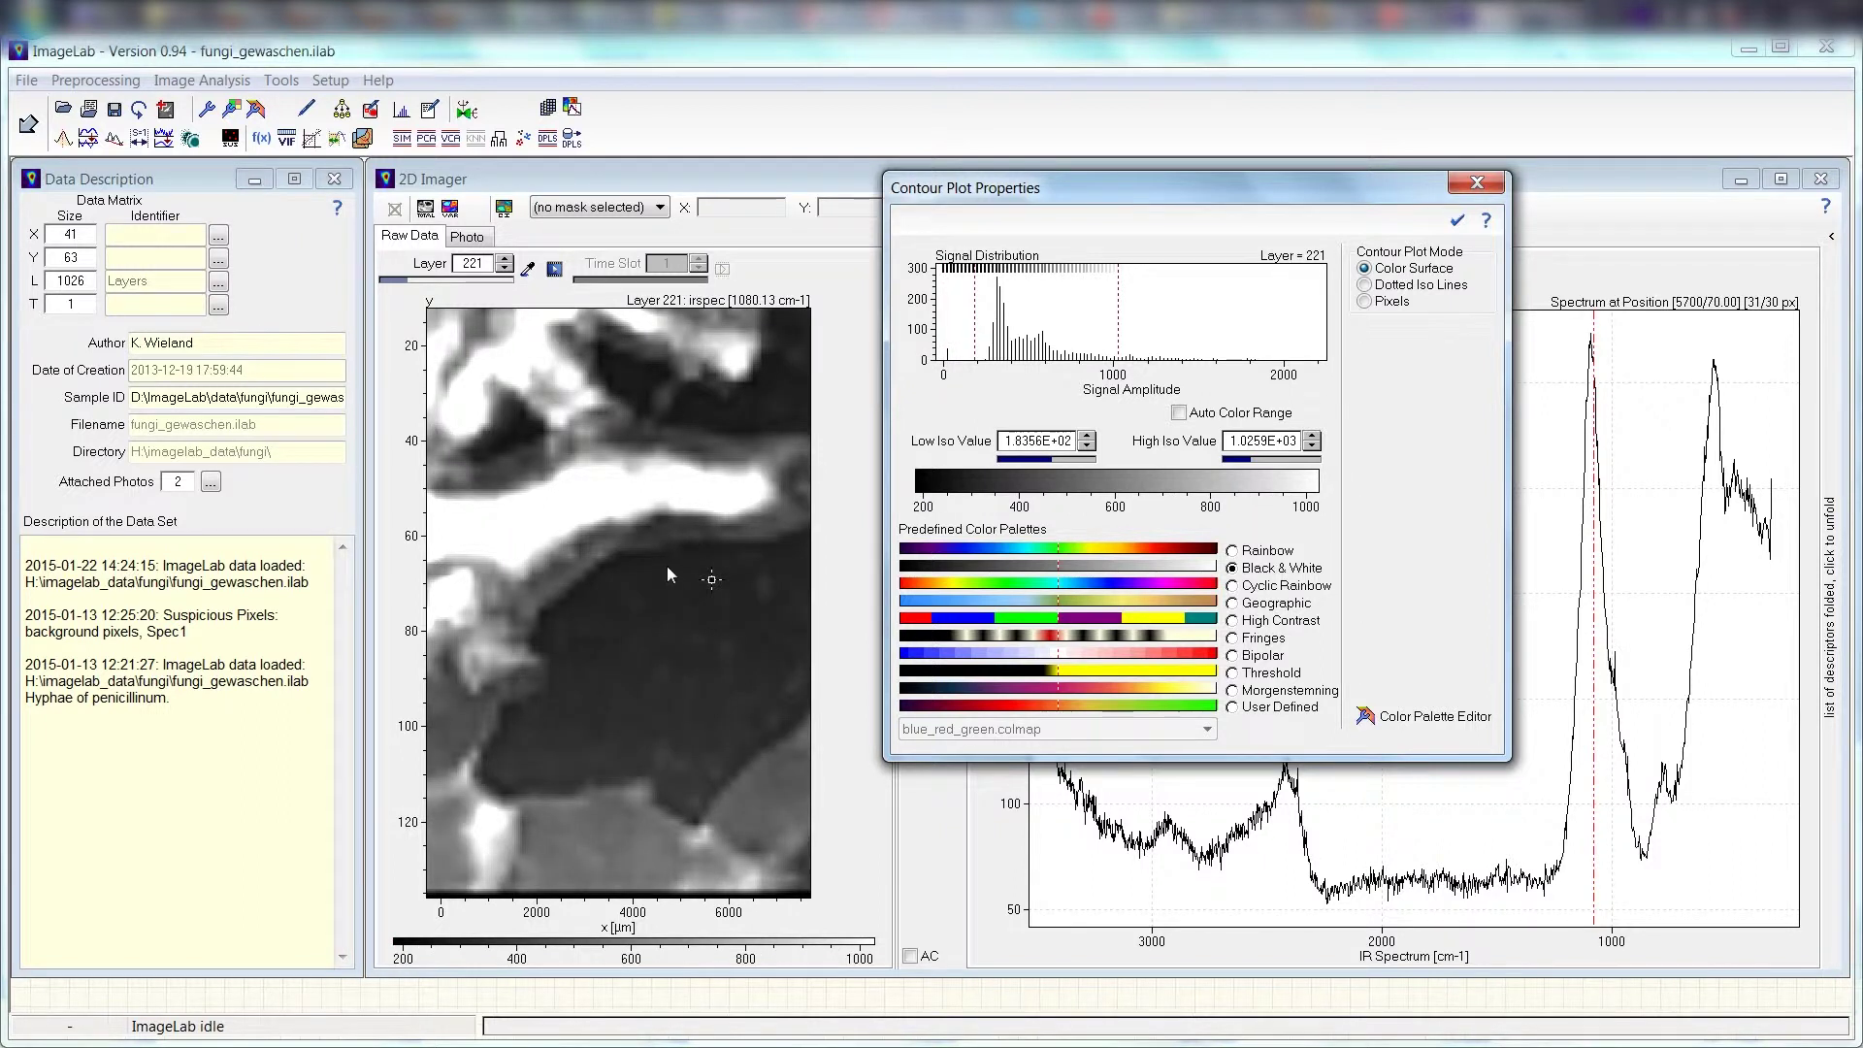
mouse_move(1118, 340)
left_mouse_down()
mouse_move(967, 335)
mouse_move(1154, 347)
left_mouse_up()
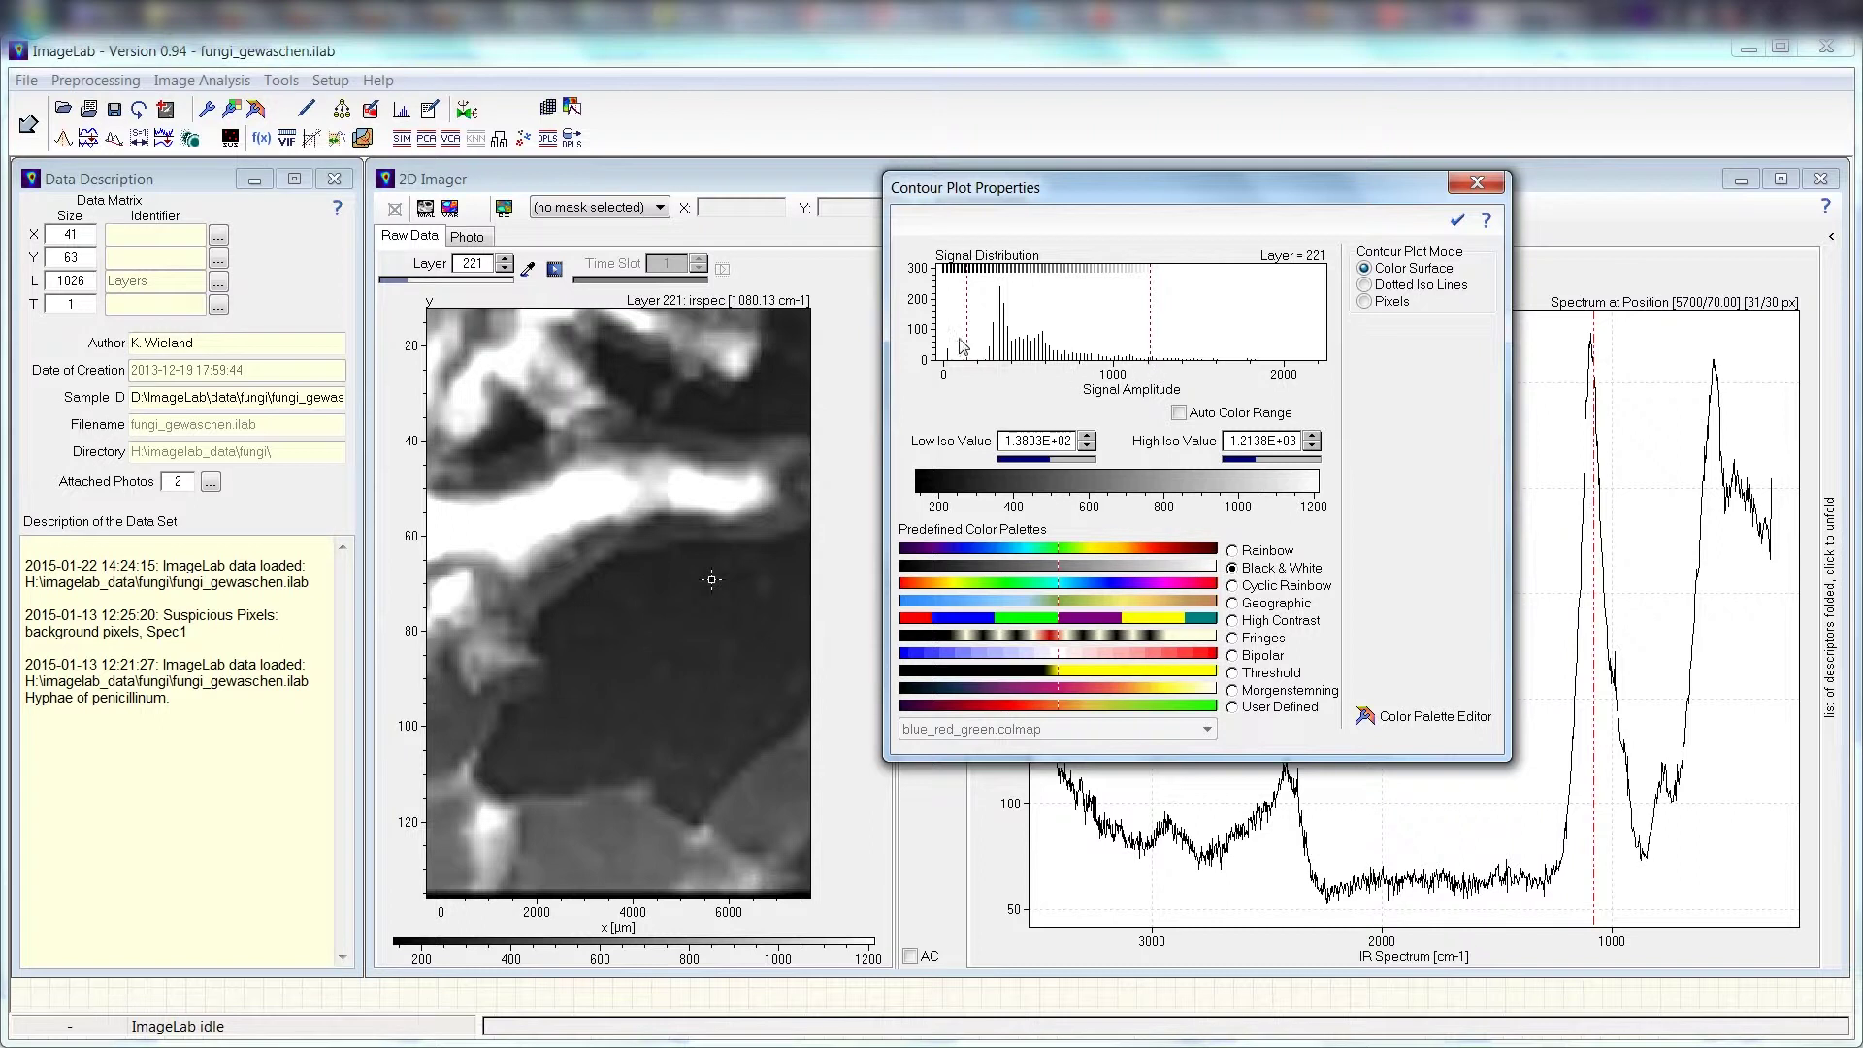
Raise the low iso value to about 440 and try high iso values of about 684 and 1794
left_click_drag(970, 345, 1018, 345)
left_click_drag(1151, 344, 1059, 342)
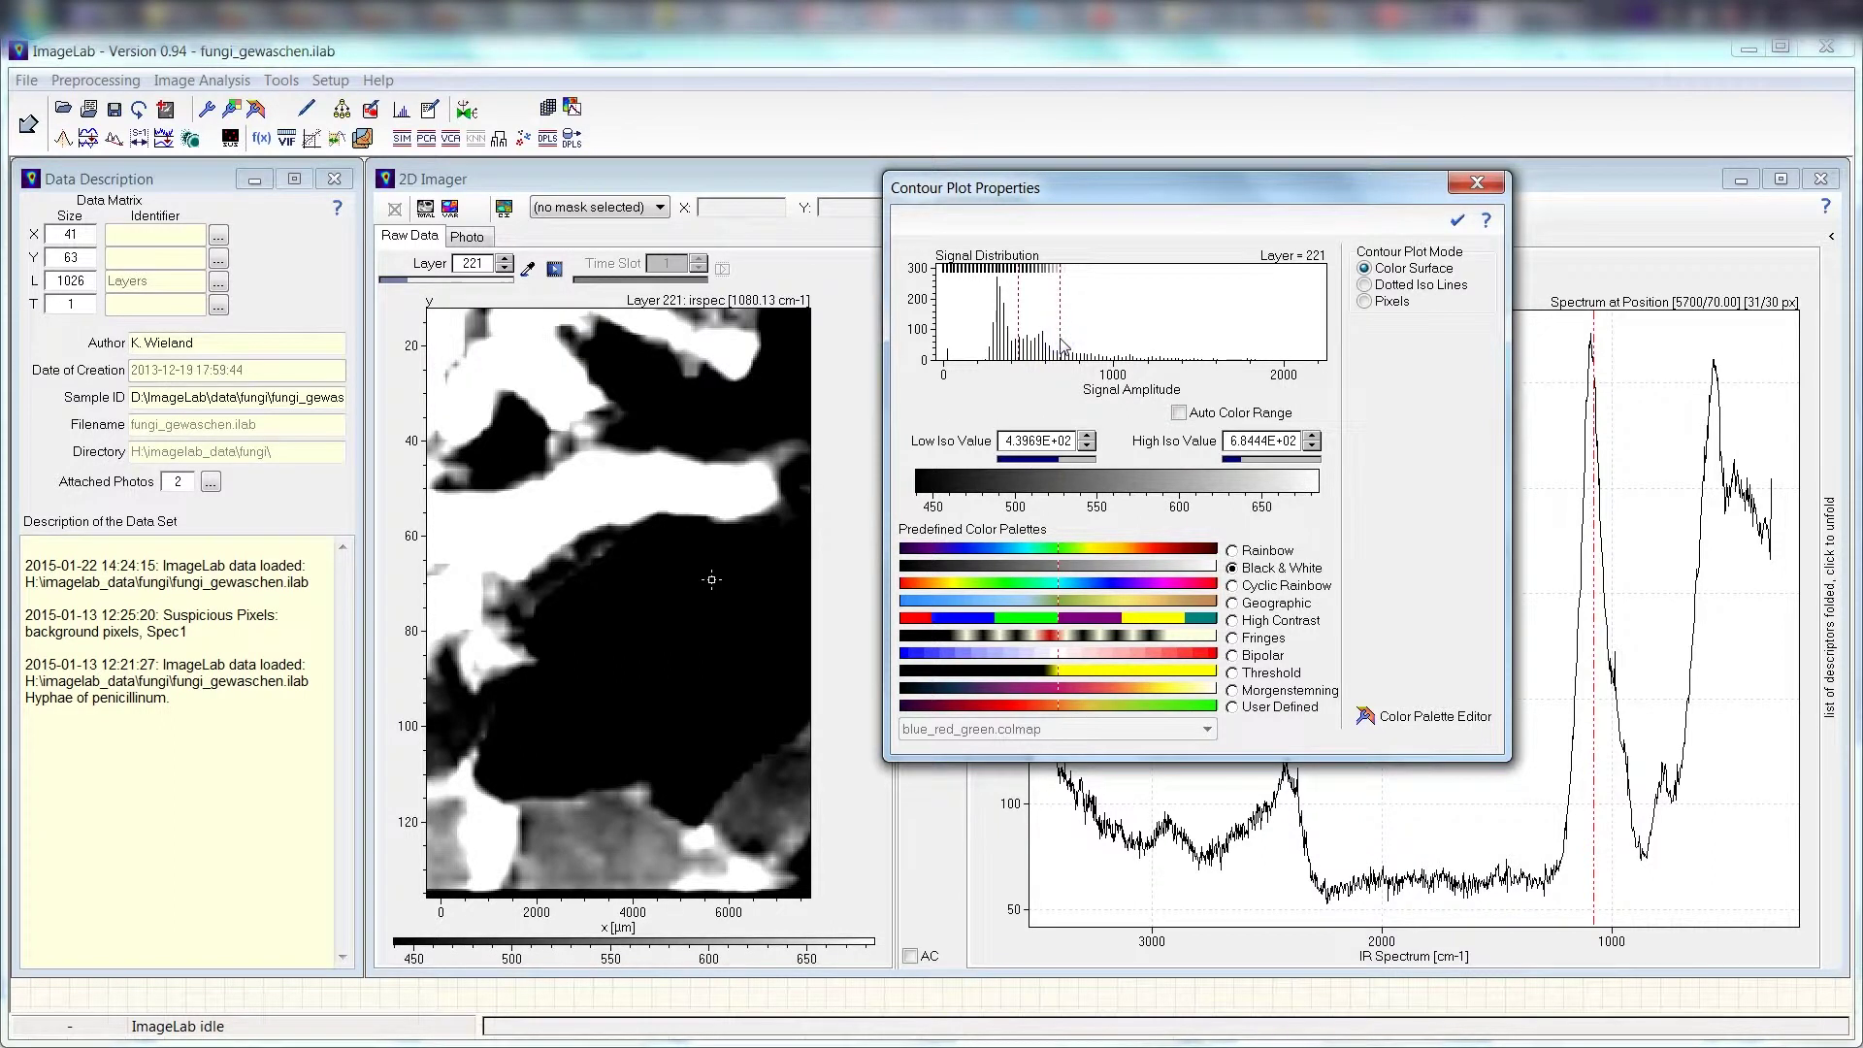
left_click_drag(1063, 344, 1249, 342)
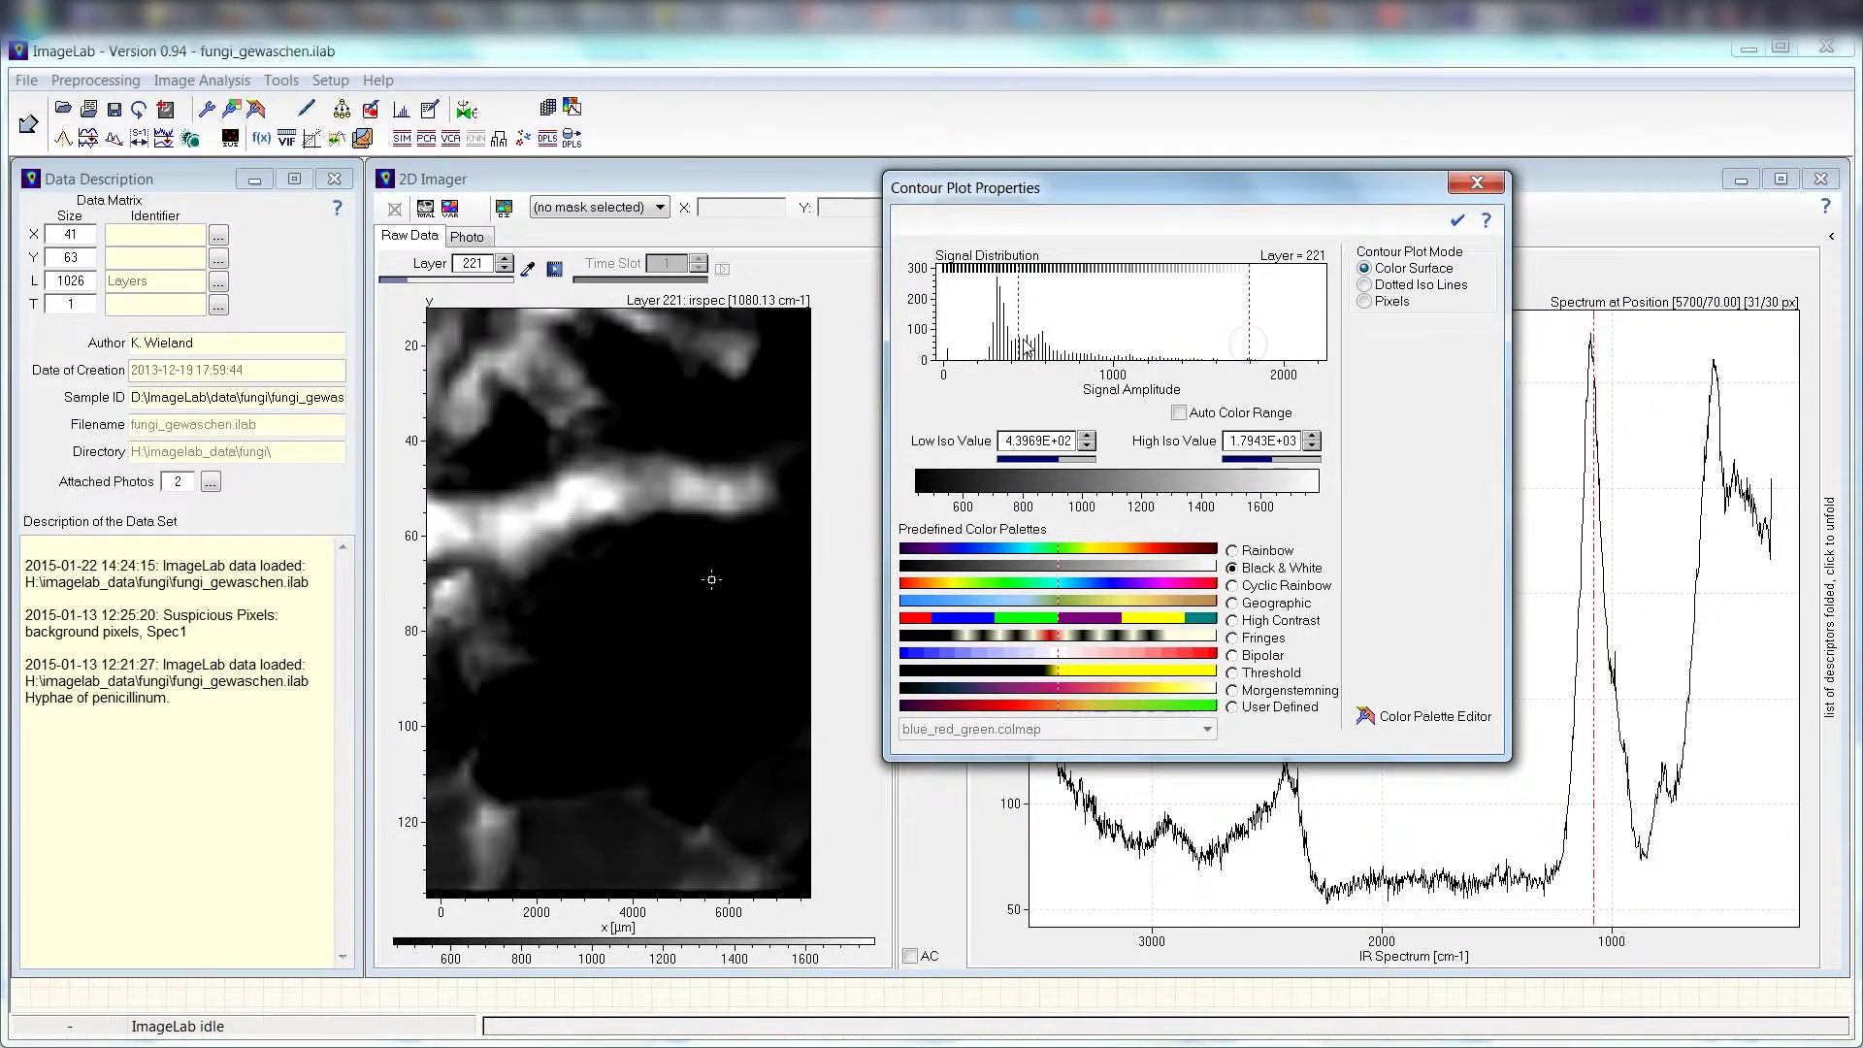
Try iso ranges of about 155 to 1794 and 923 to 2517, and restore the automatic color range
left_click_drag(1024, 344, 970, 346)
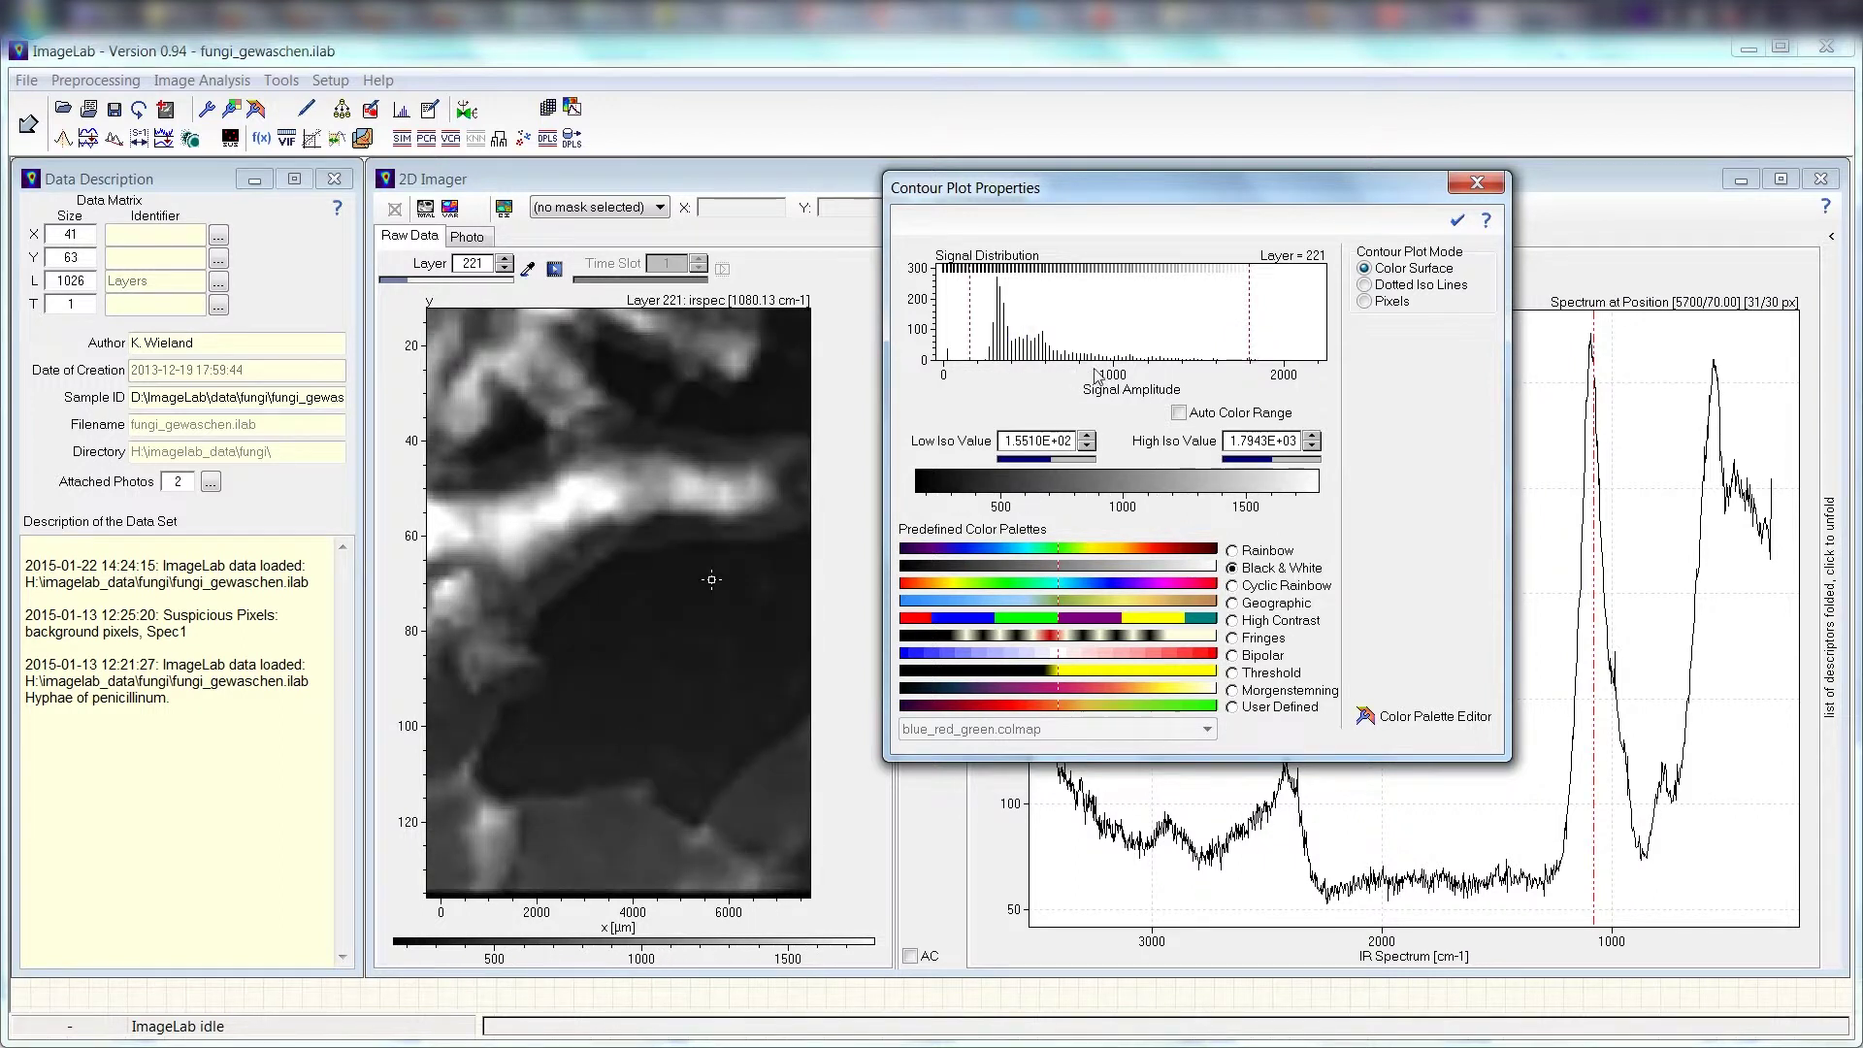
mouse_move(1250, 338)
left_mouse_down()
mouse_move(1372, 347)
mouse_move(980, 342)
mouse_move(1188, 342)
mouse_move(1100, 341)
left_mouse_up()
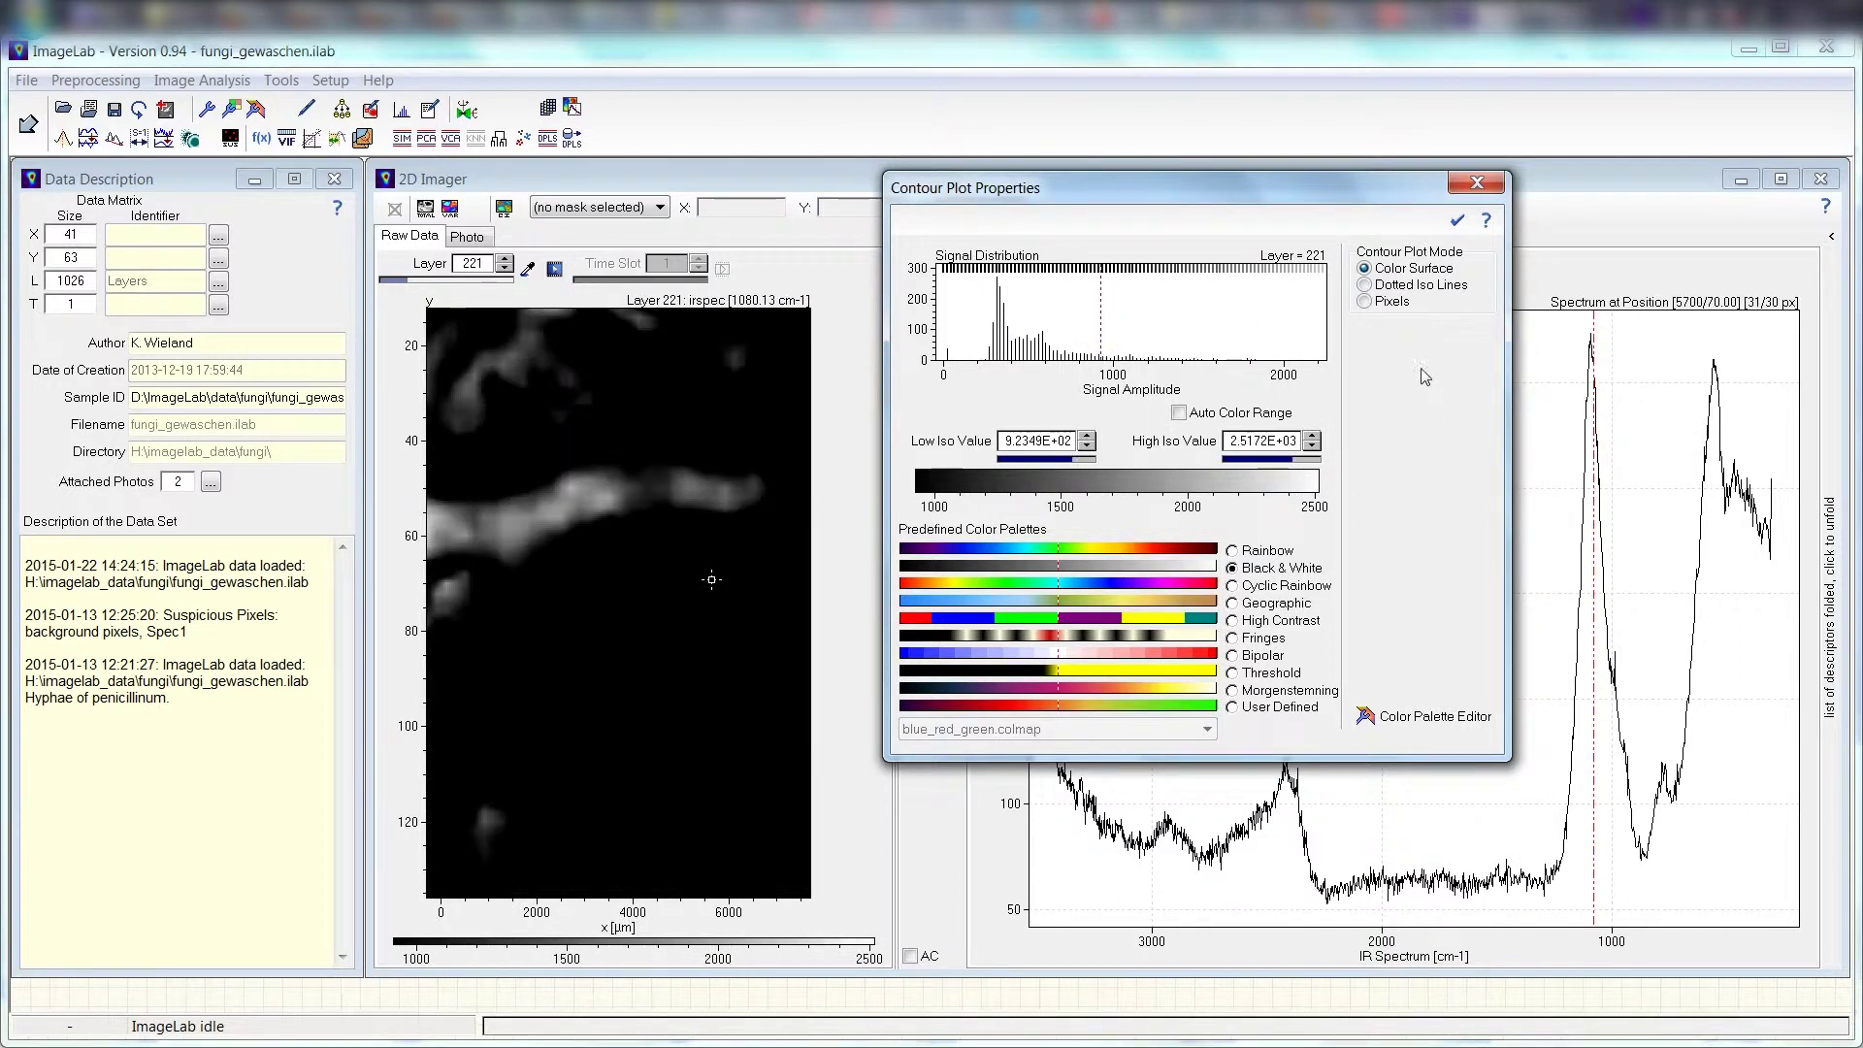
left_click(1179, 413)
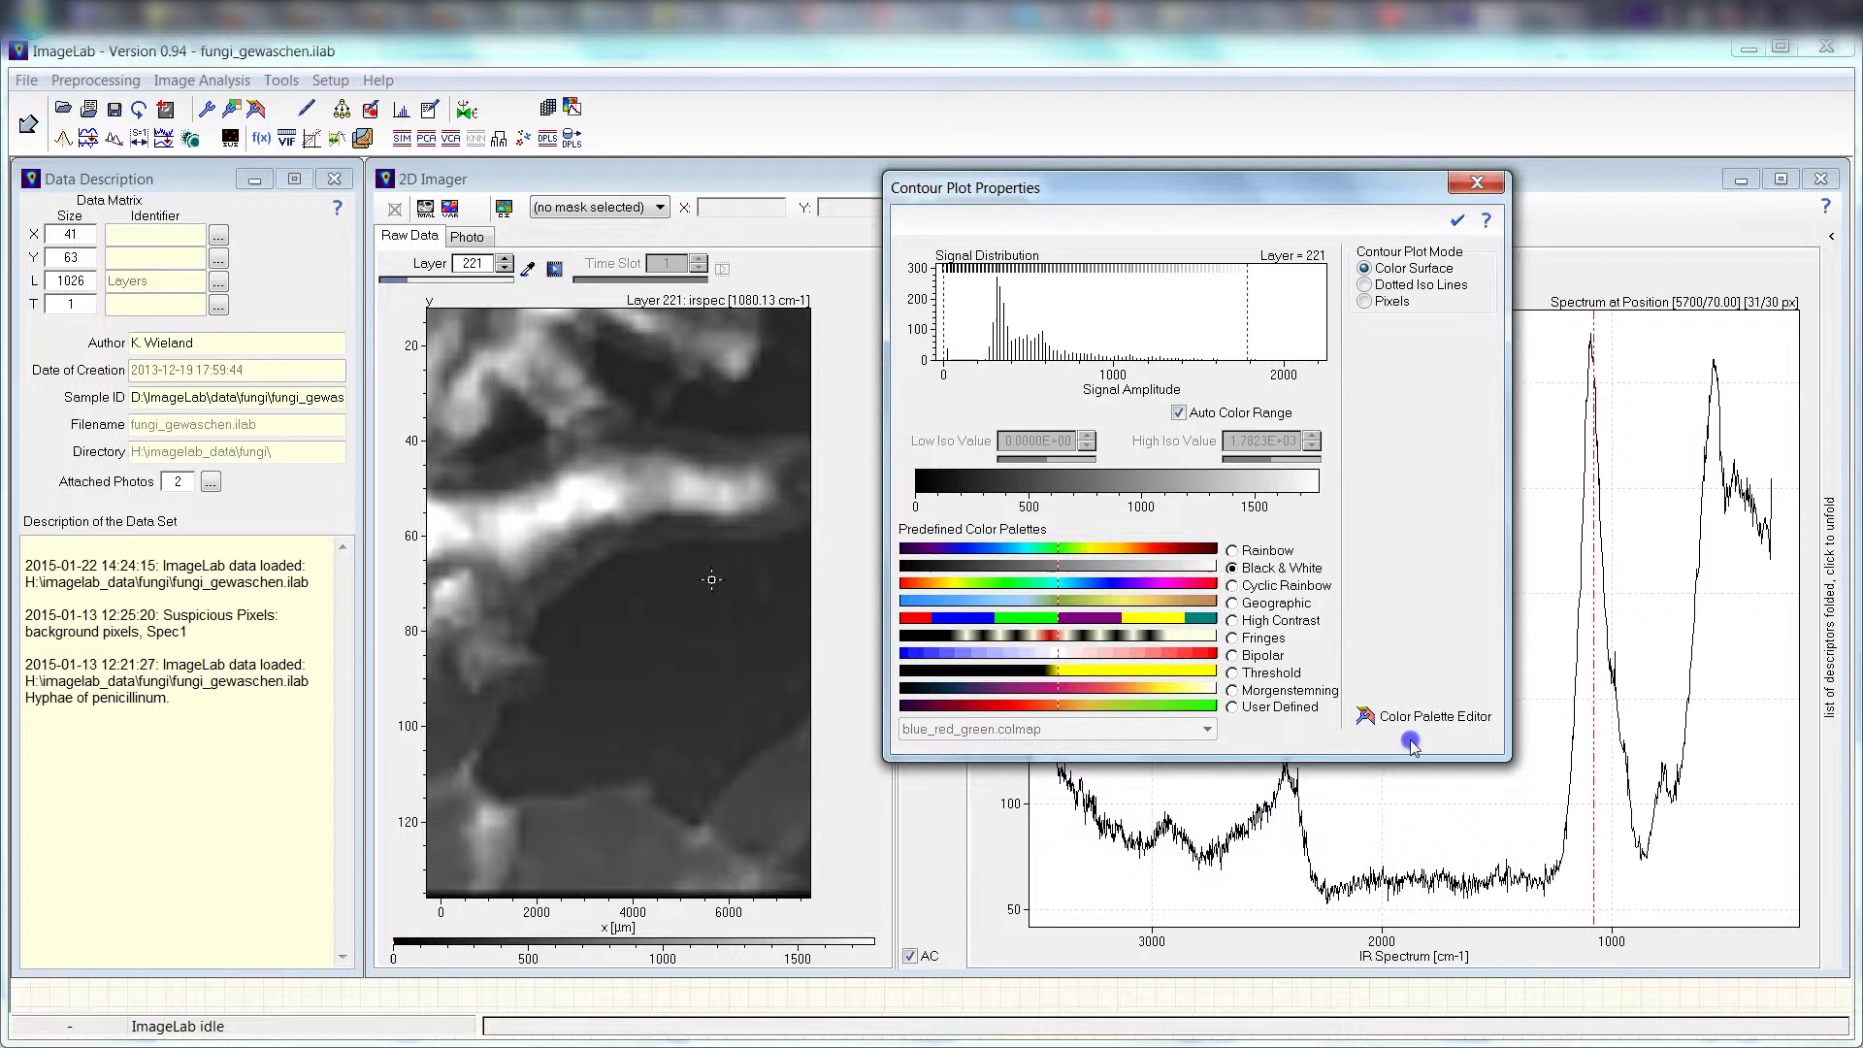
Open the Color Palette Editor and load shades_green.colmap after viewing shades_blue.colmap
left_click(1456, 724)
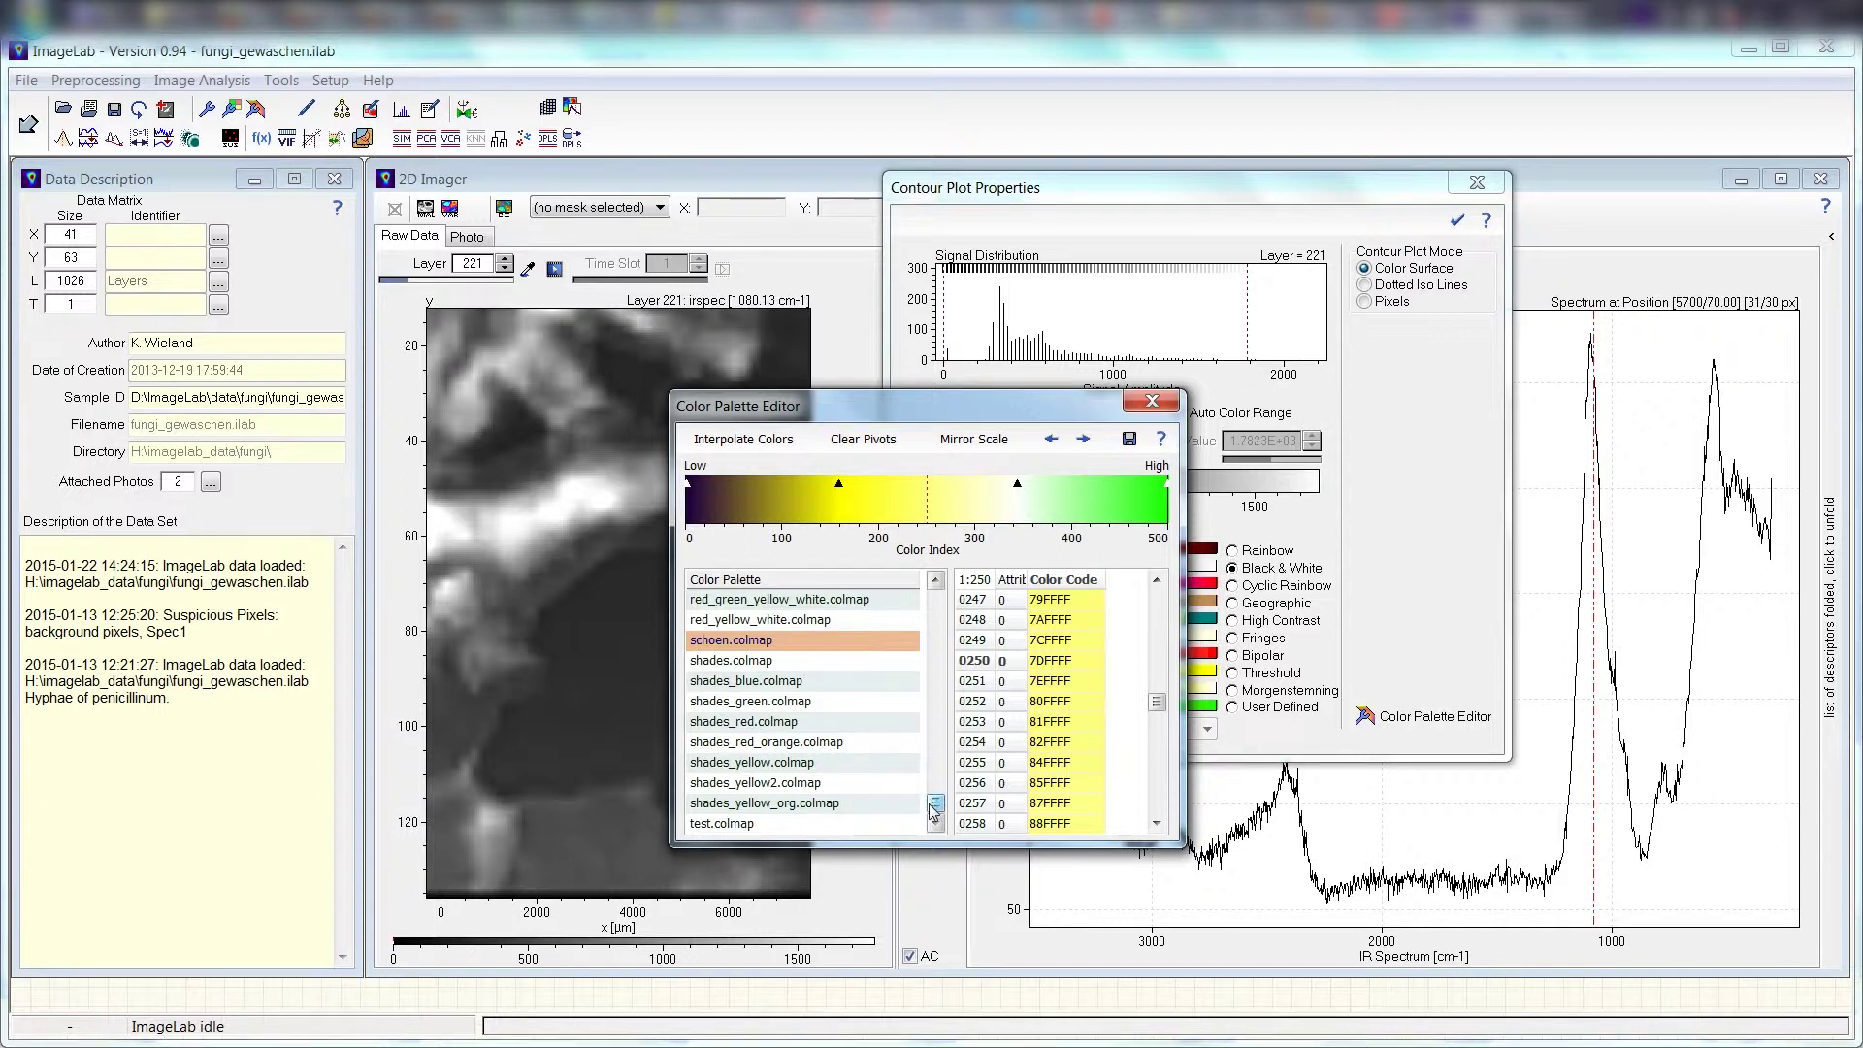
left_click(757, 681)
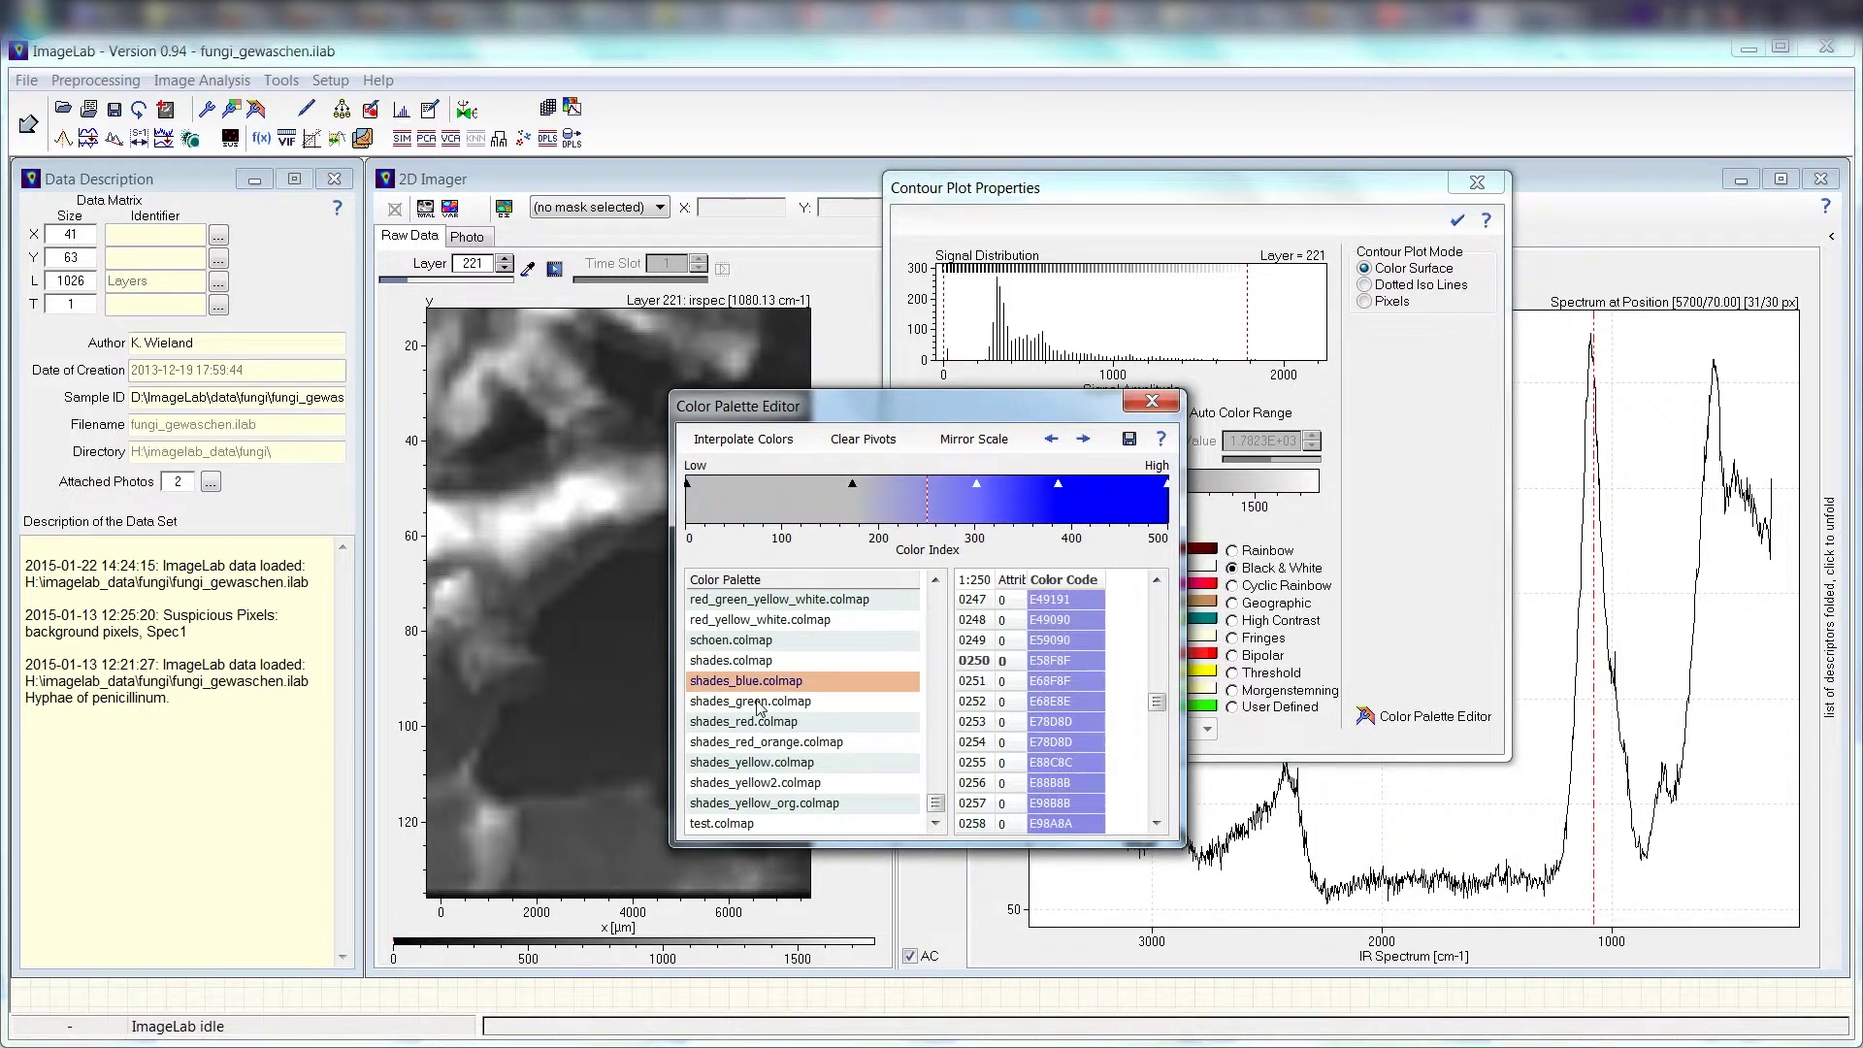
left_click(758, 702)
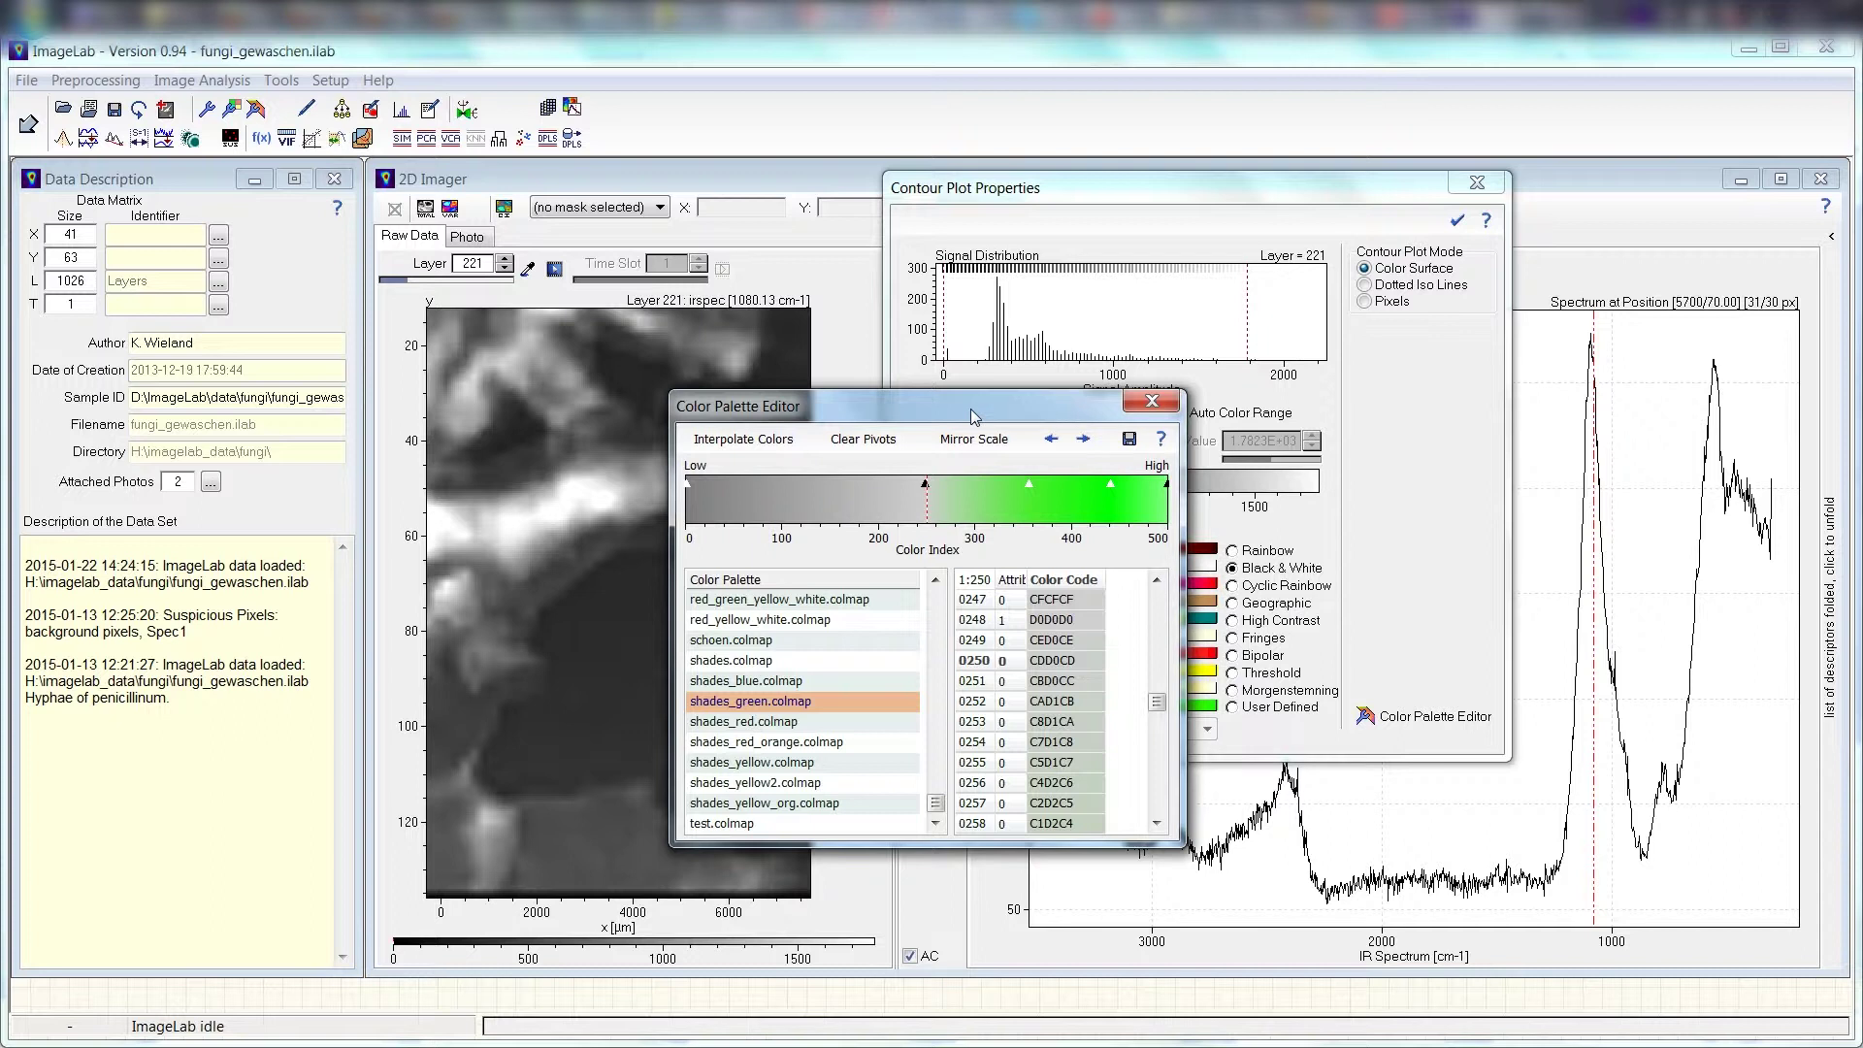
Clear the pivots of the shades_green palette and set a pivot color at color index 102
left_click(878, 443)
mouse_move(792, 494)
left_mouse_down()
mouse_move(912, 510)
mouse_move(784, 506)
left_mouse_up()
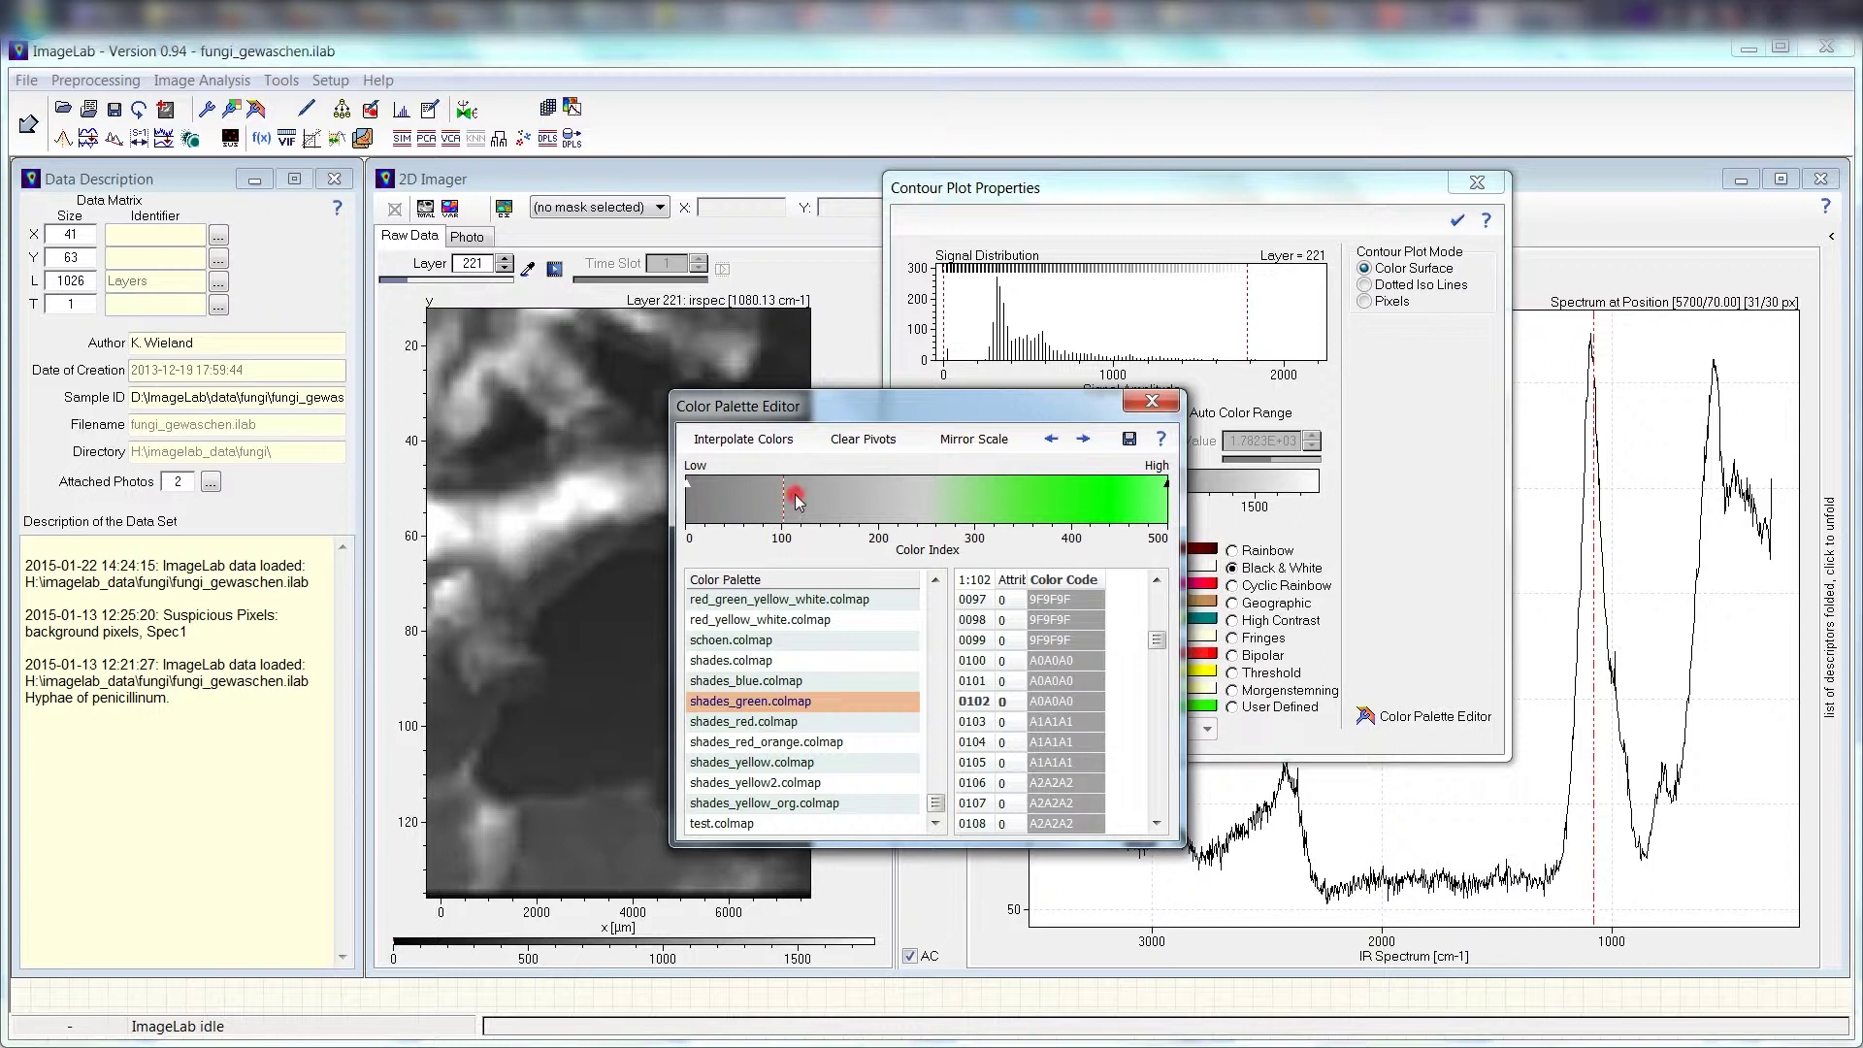
right_click(800, 502)
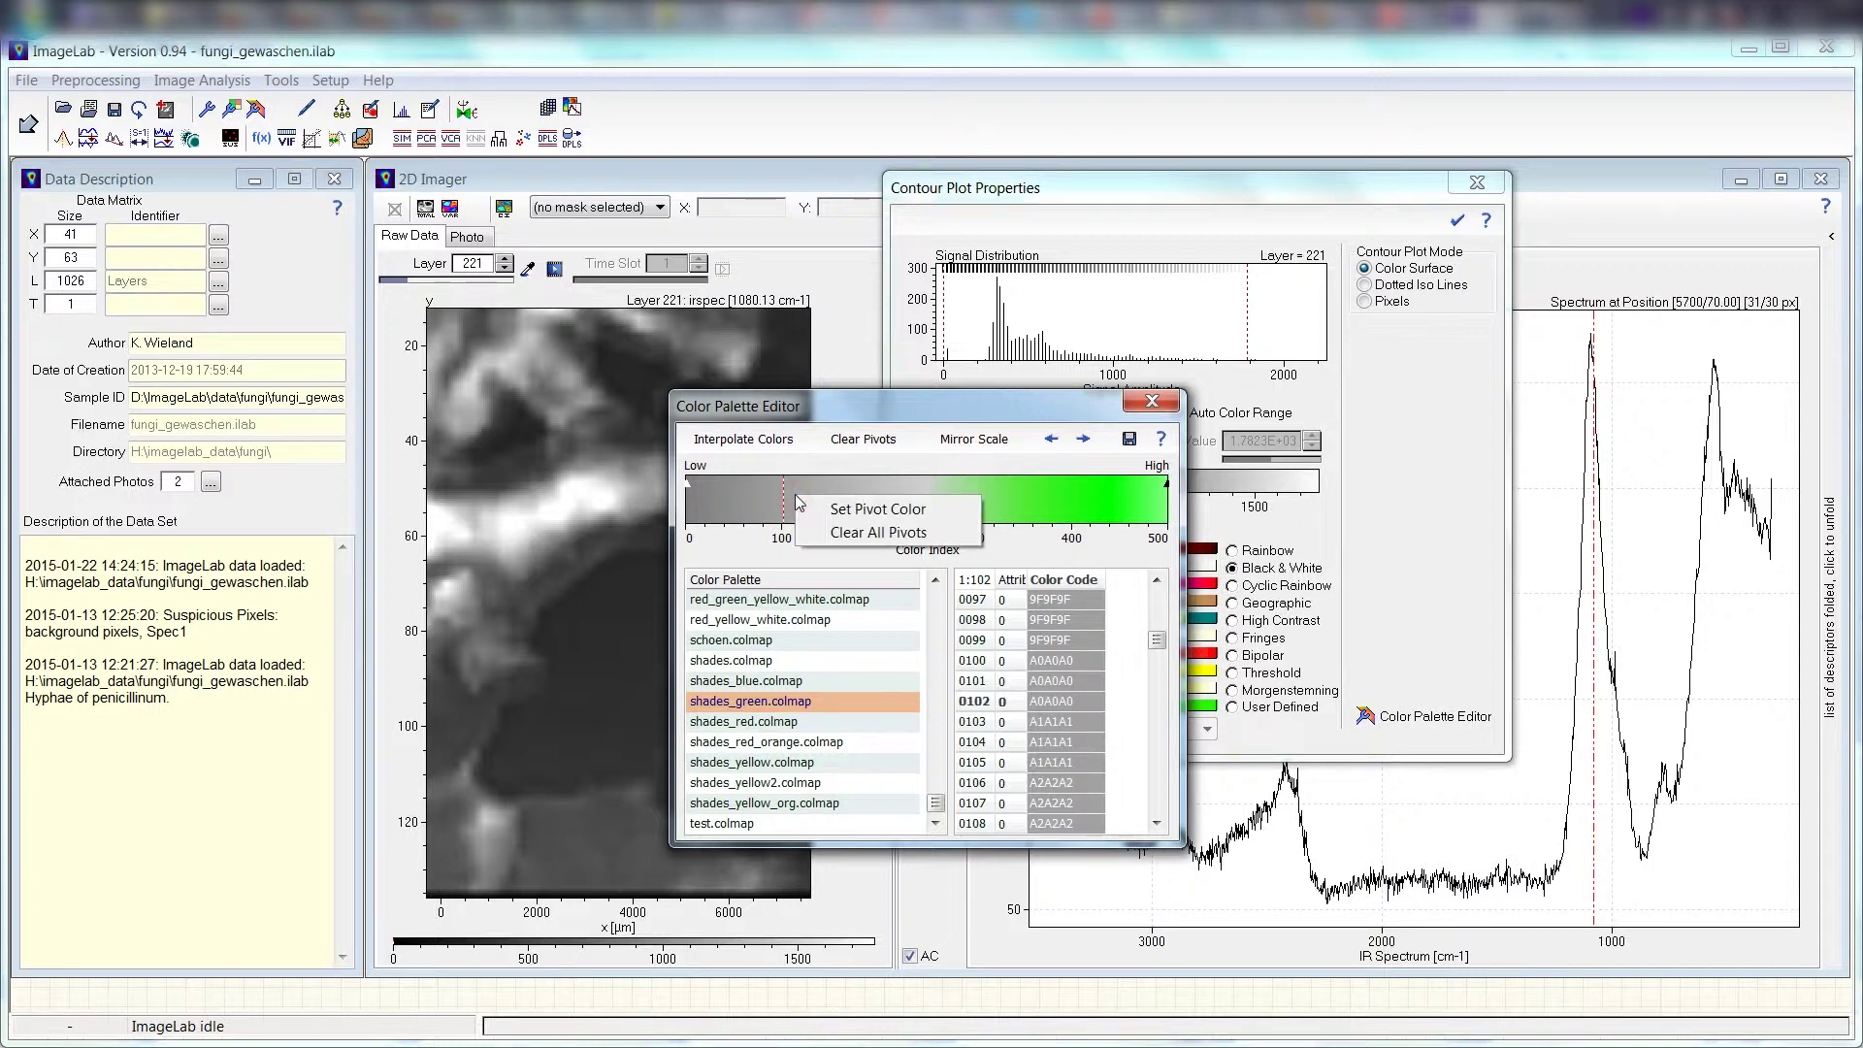
left_click(852, 507)
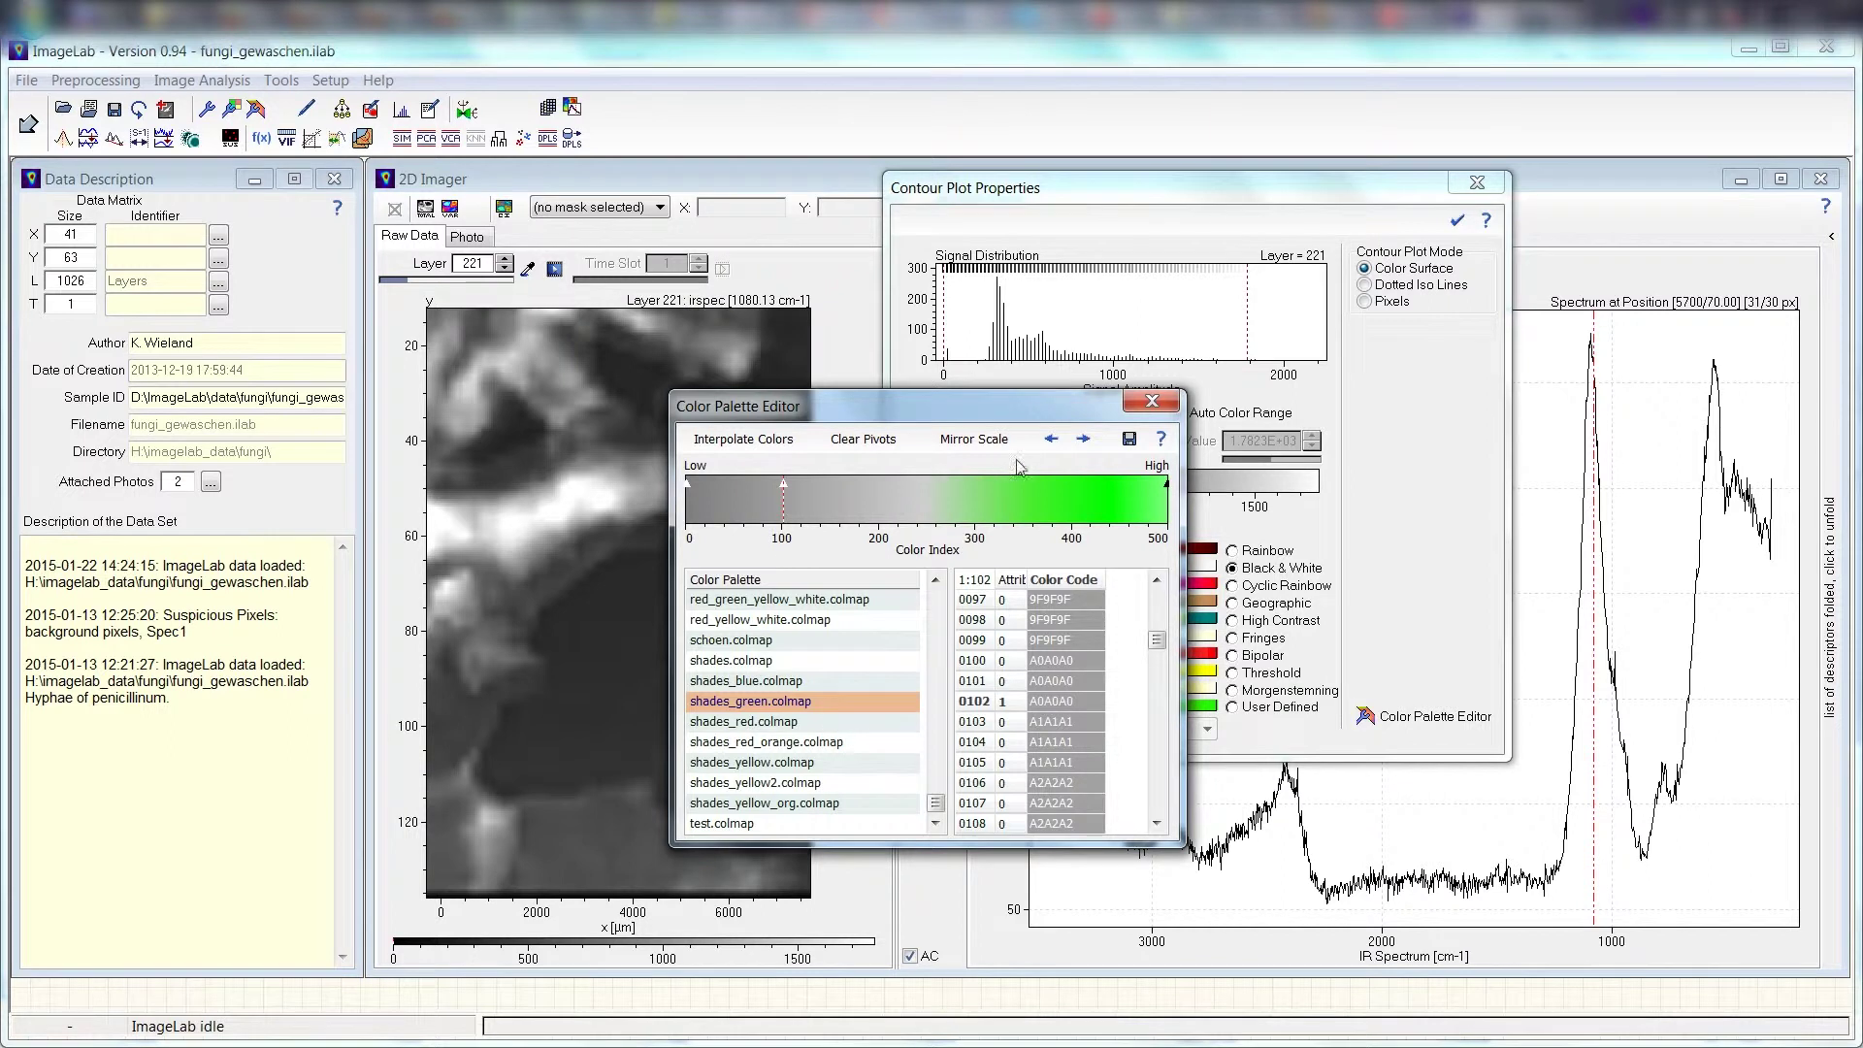
Go back to the palette's first pivot and forward again to the pivot at index 102
left_click(1050, 442)
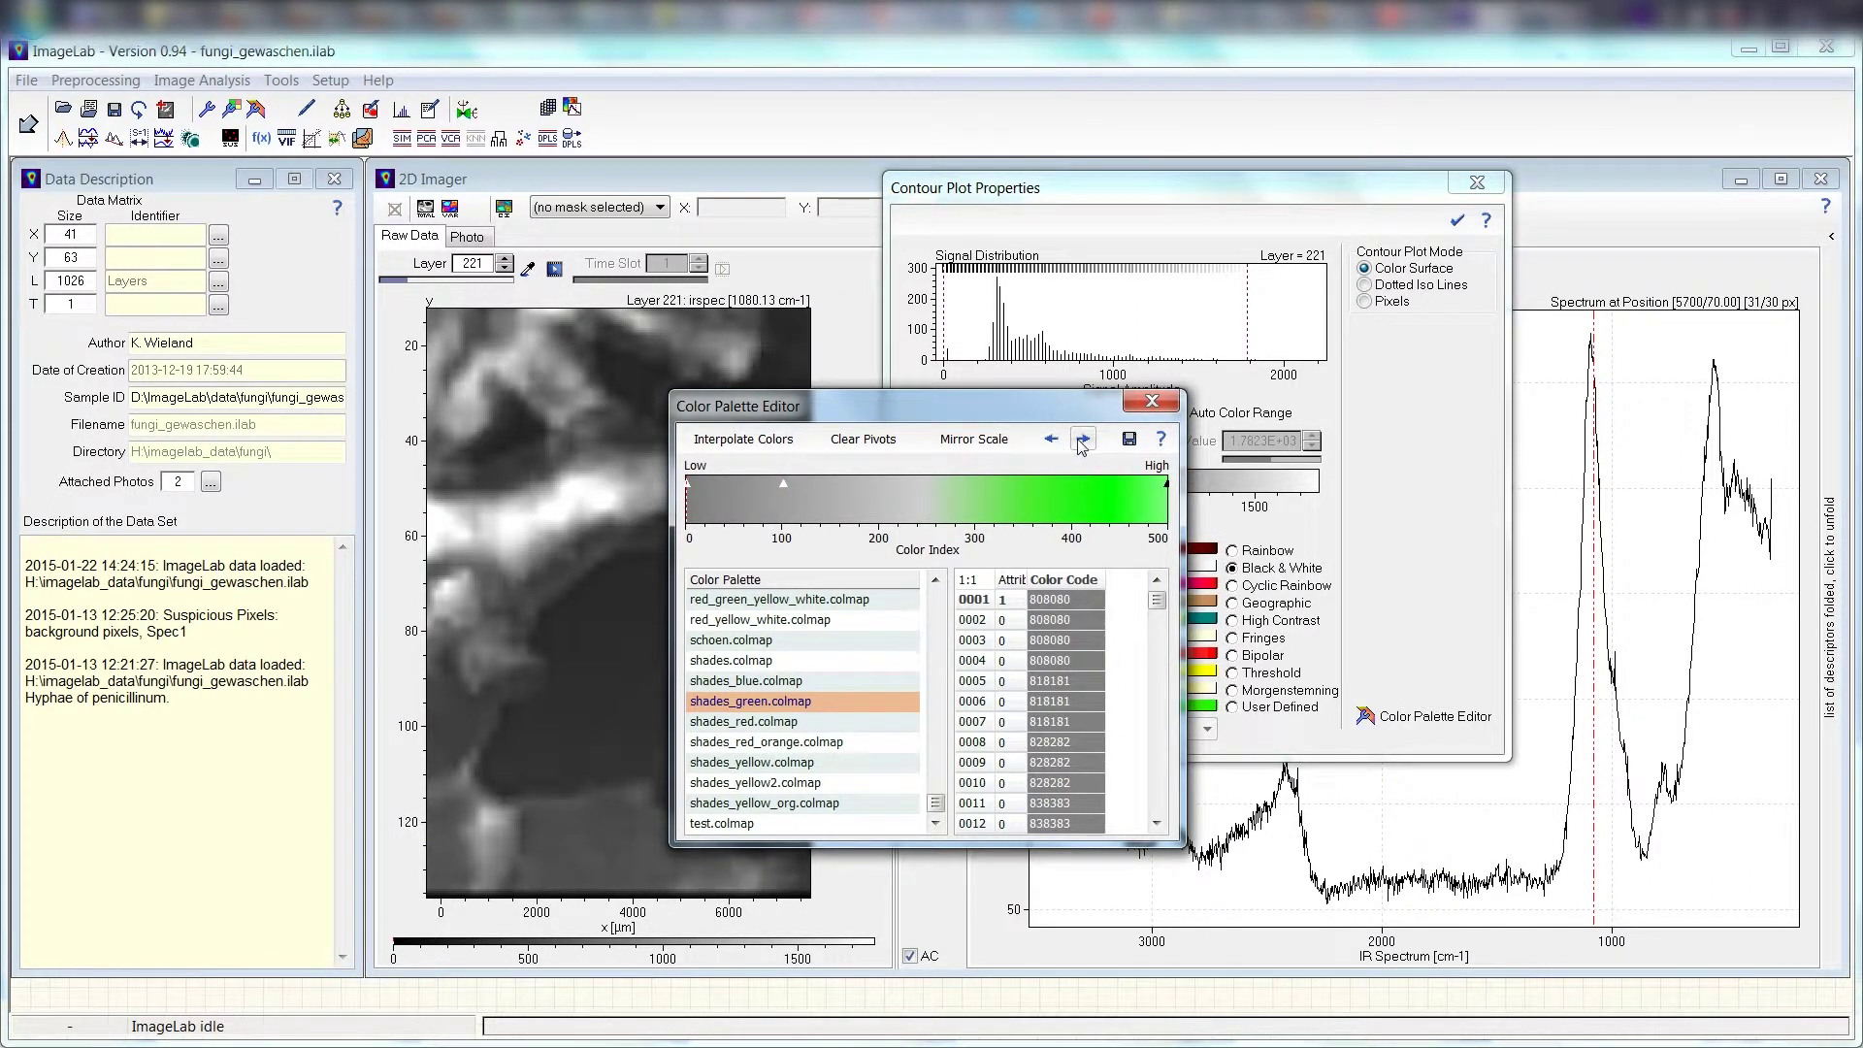
left_click(1082, 442)
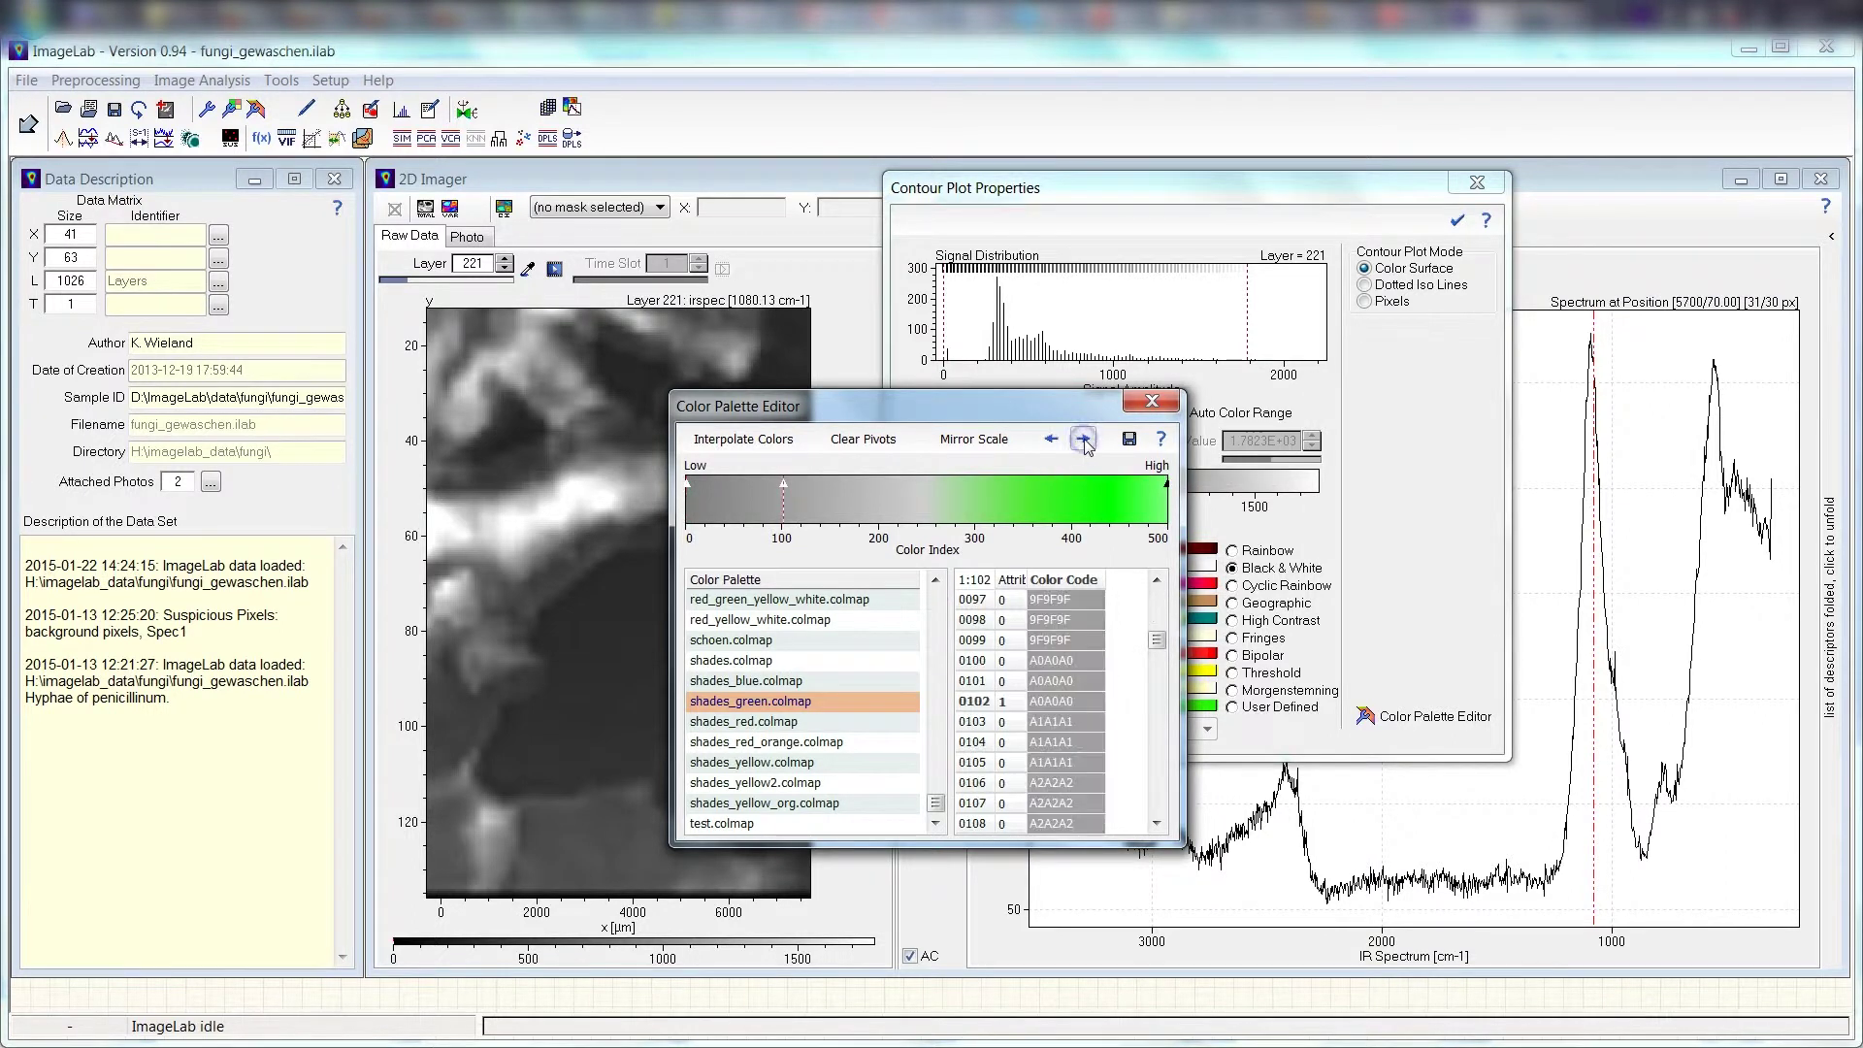
Go to the last pivot and back to the first, and set the color at index 1 to black using the custom color selection
left_click(1083, 441)
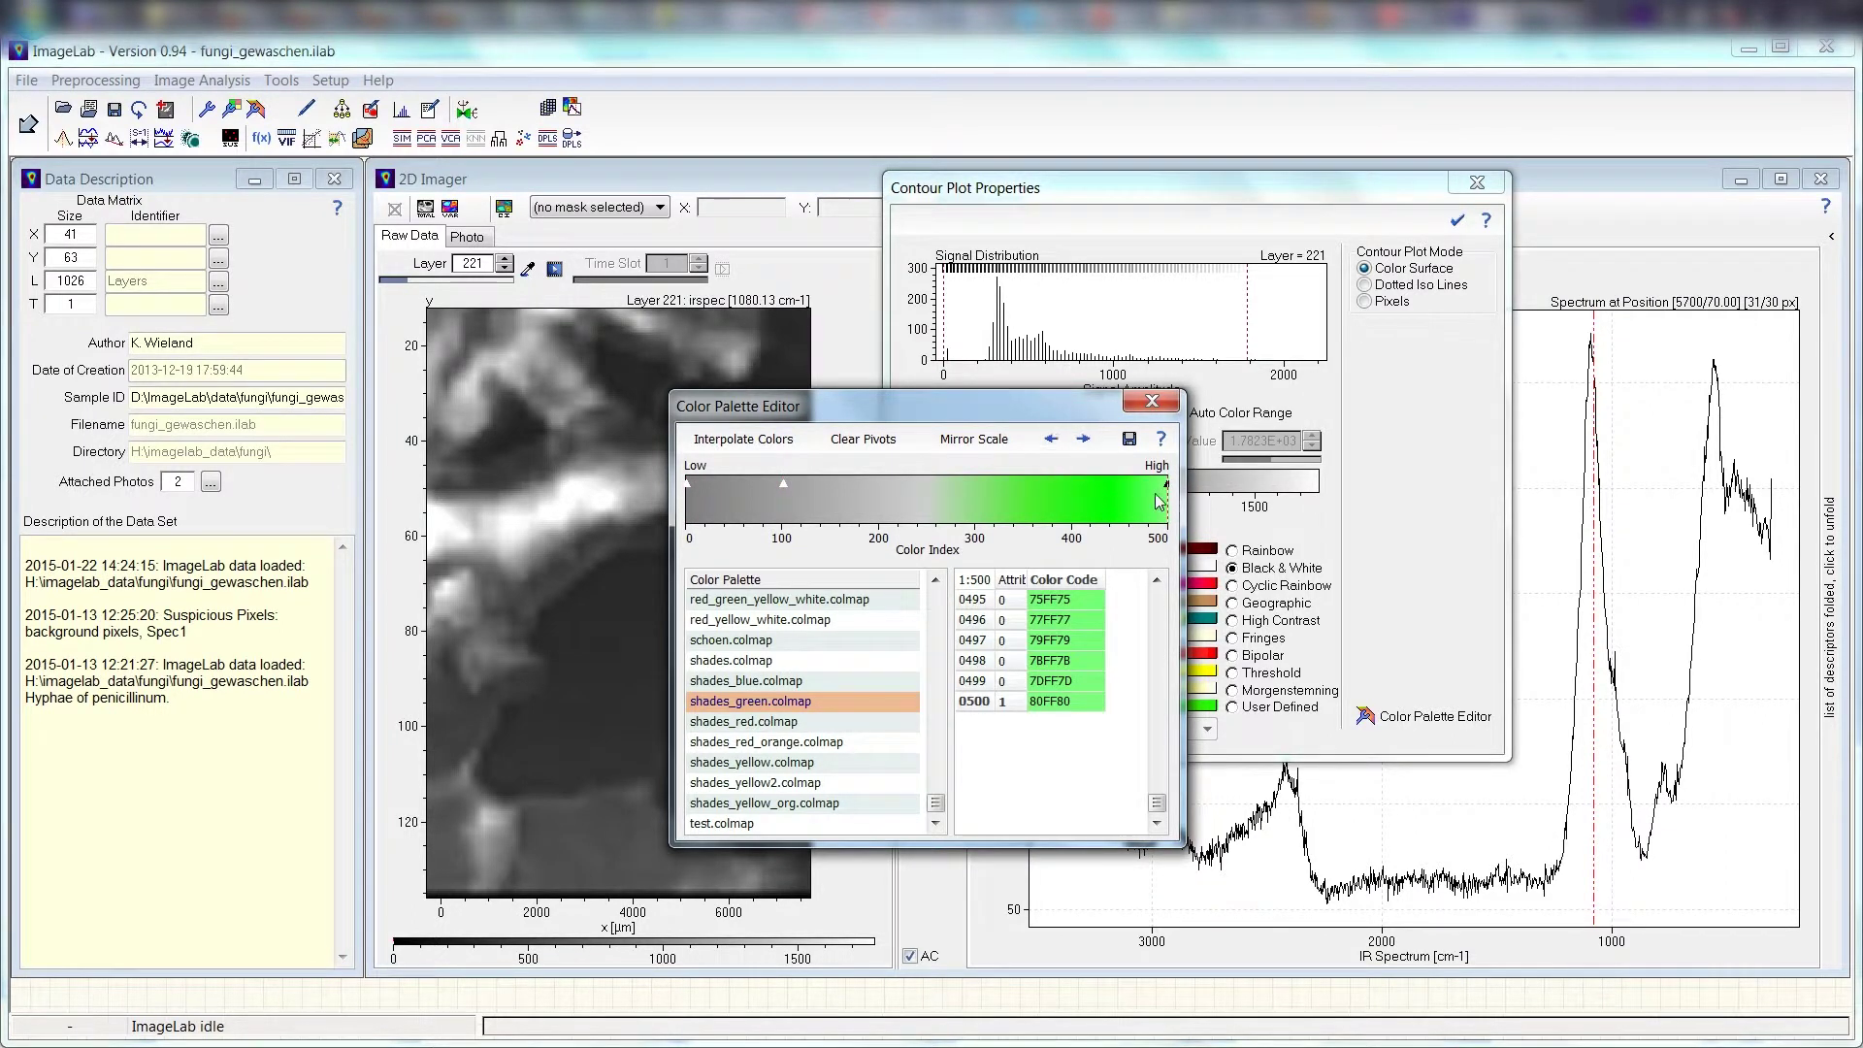
left_click(1053, 440)
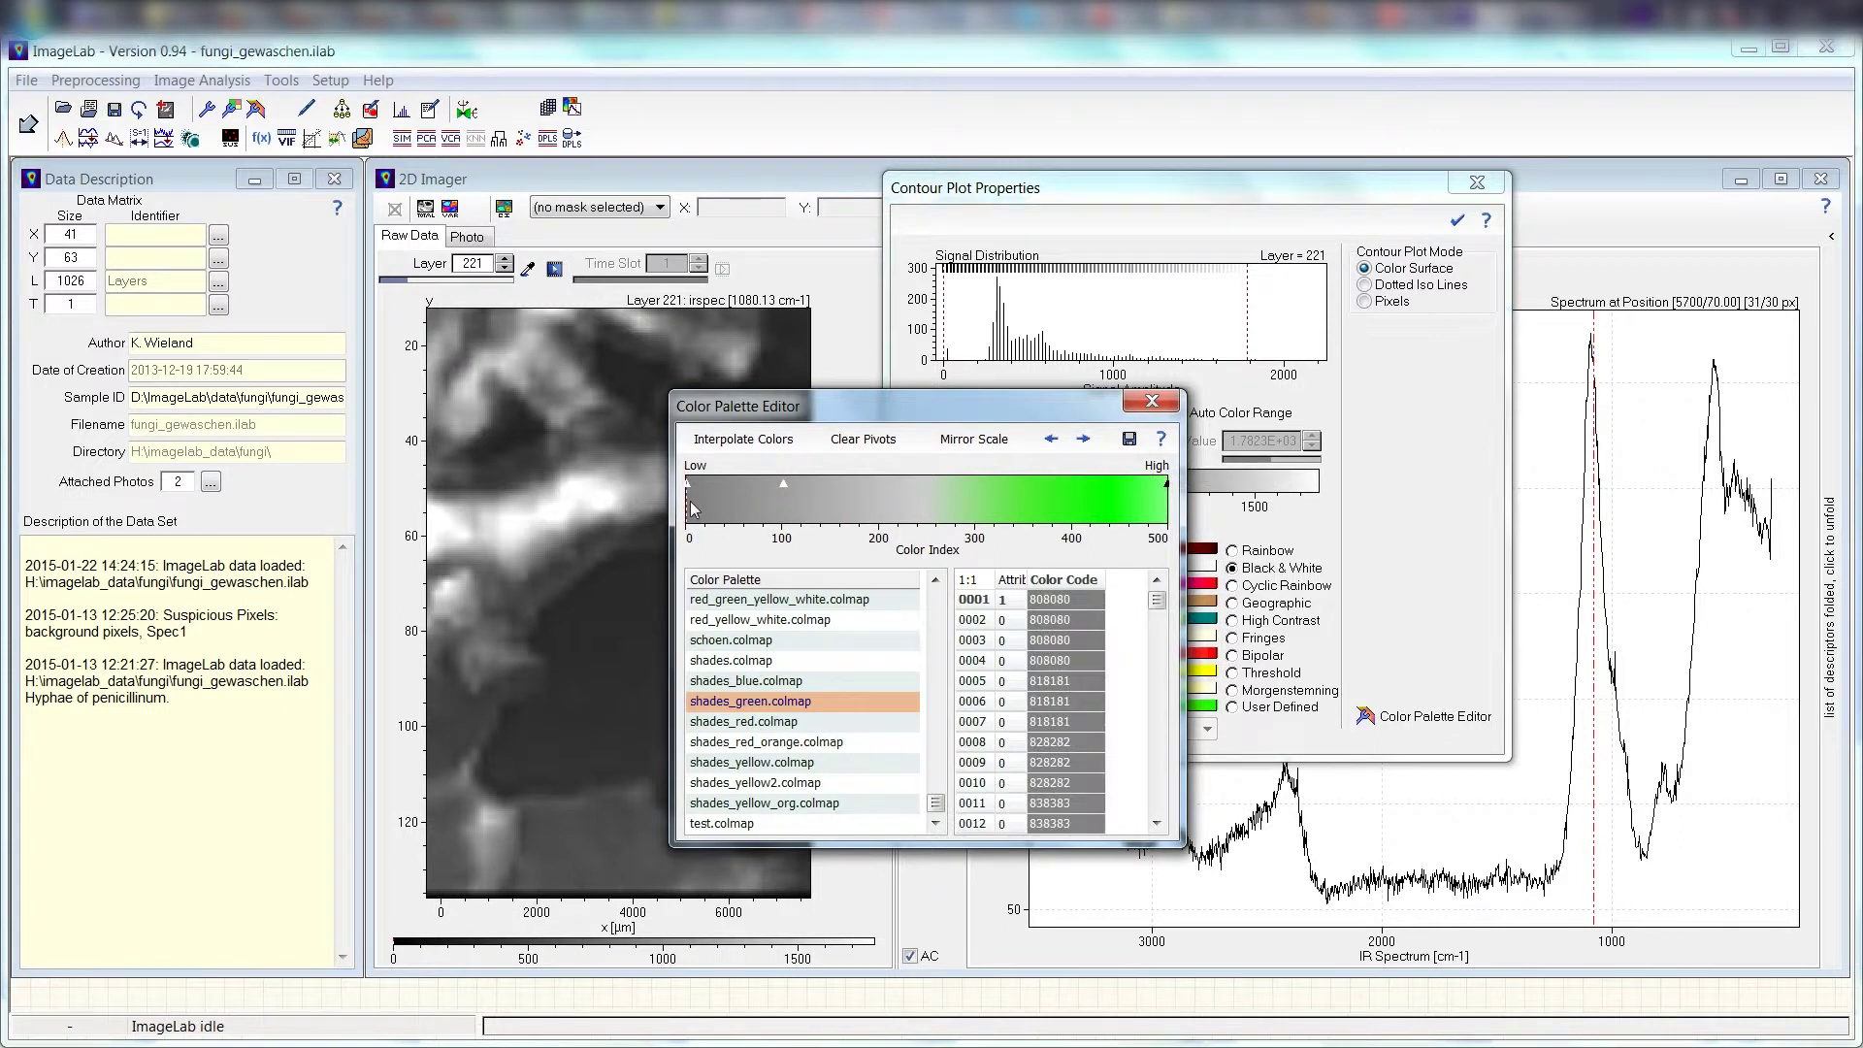
left_click(1068, 599)
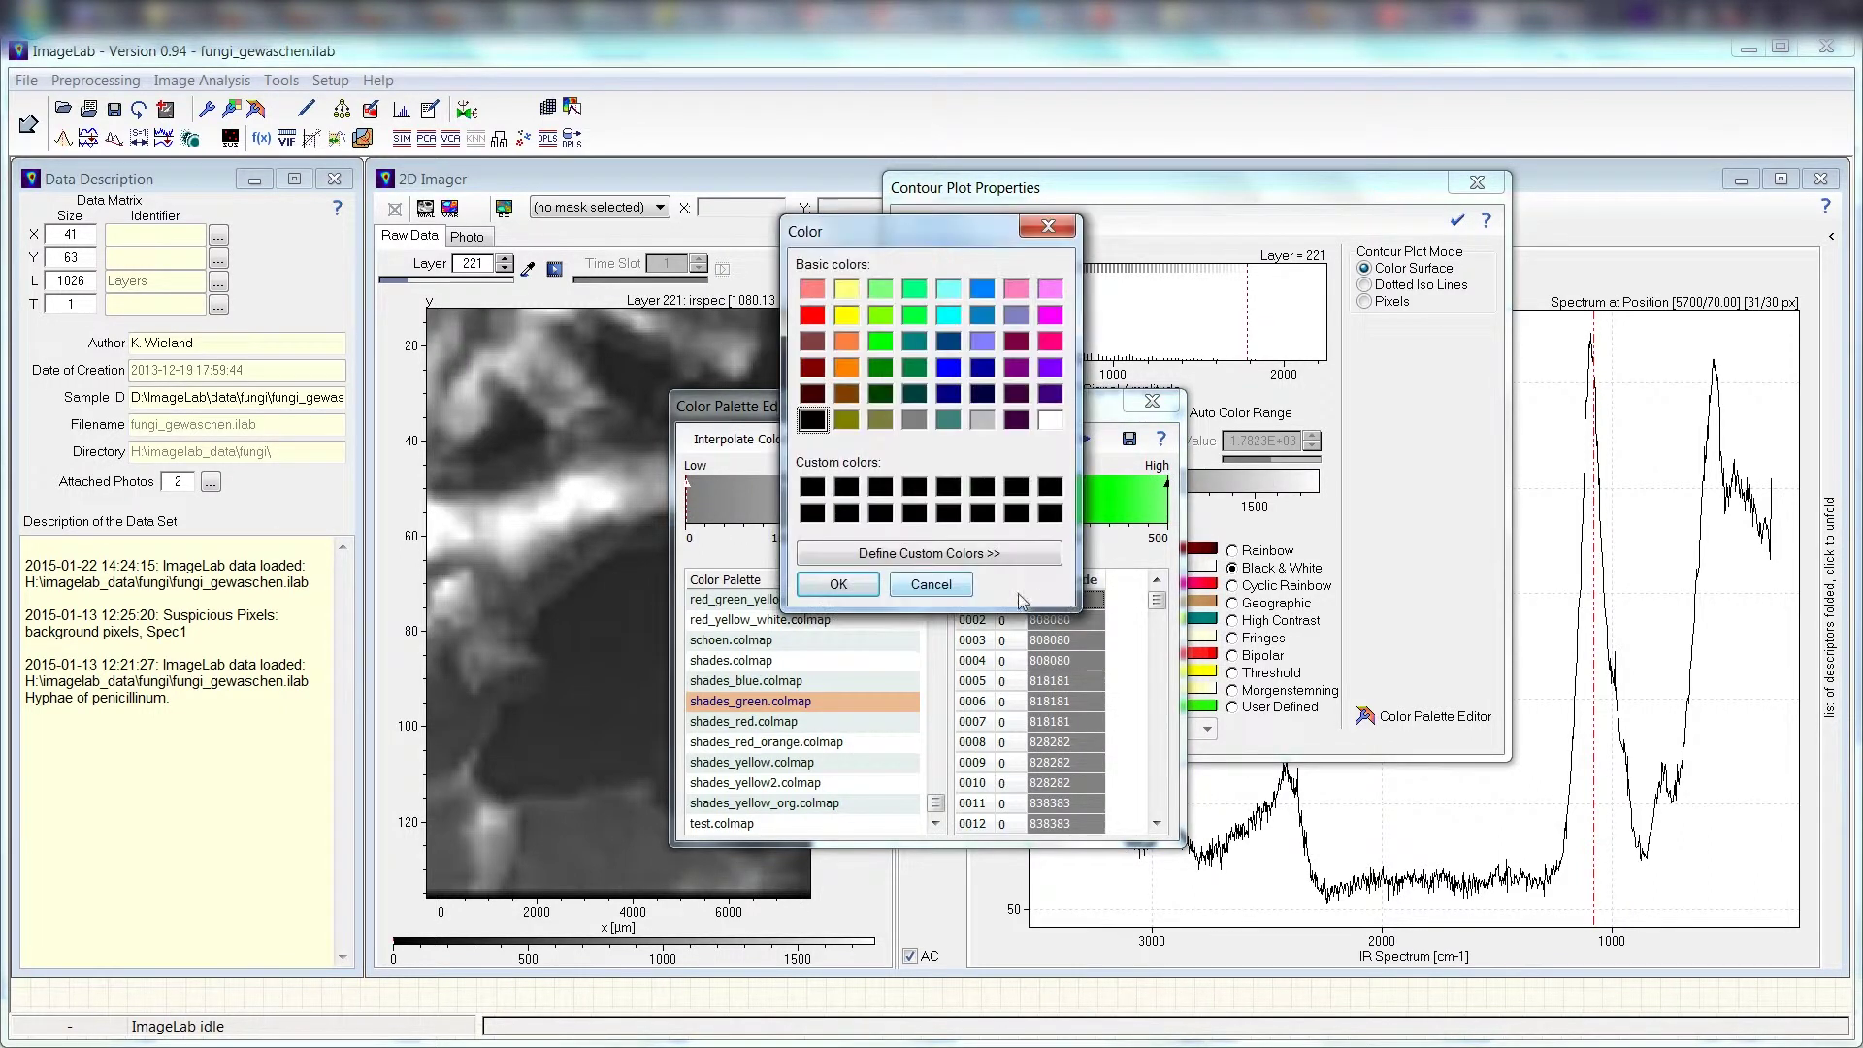
left_click(932, 554)
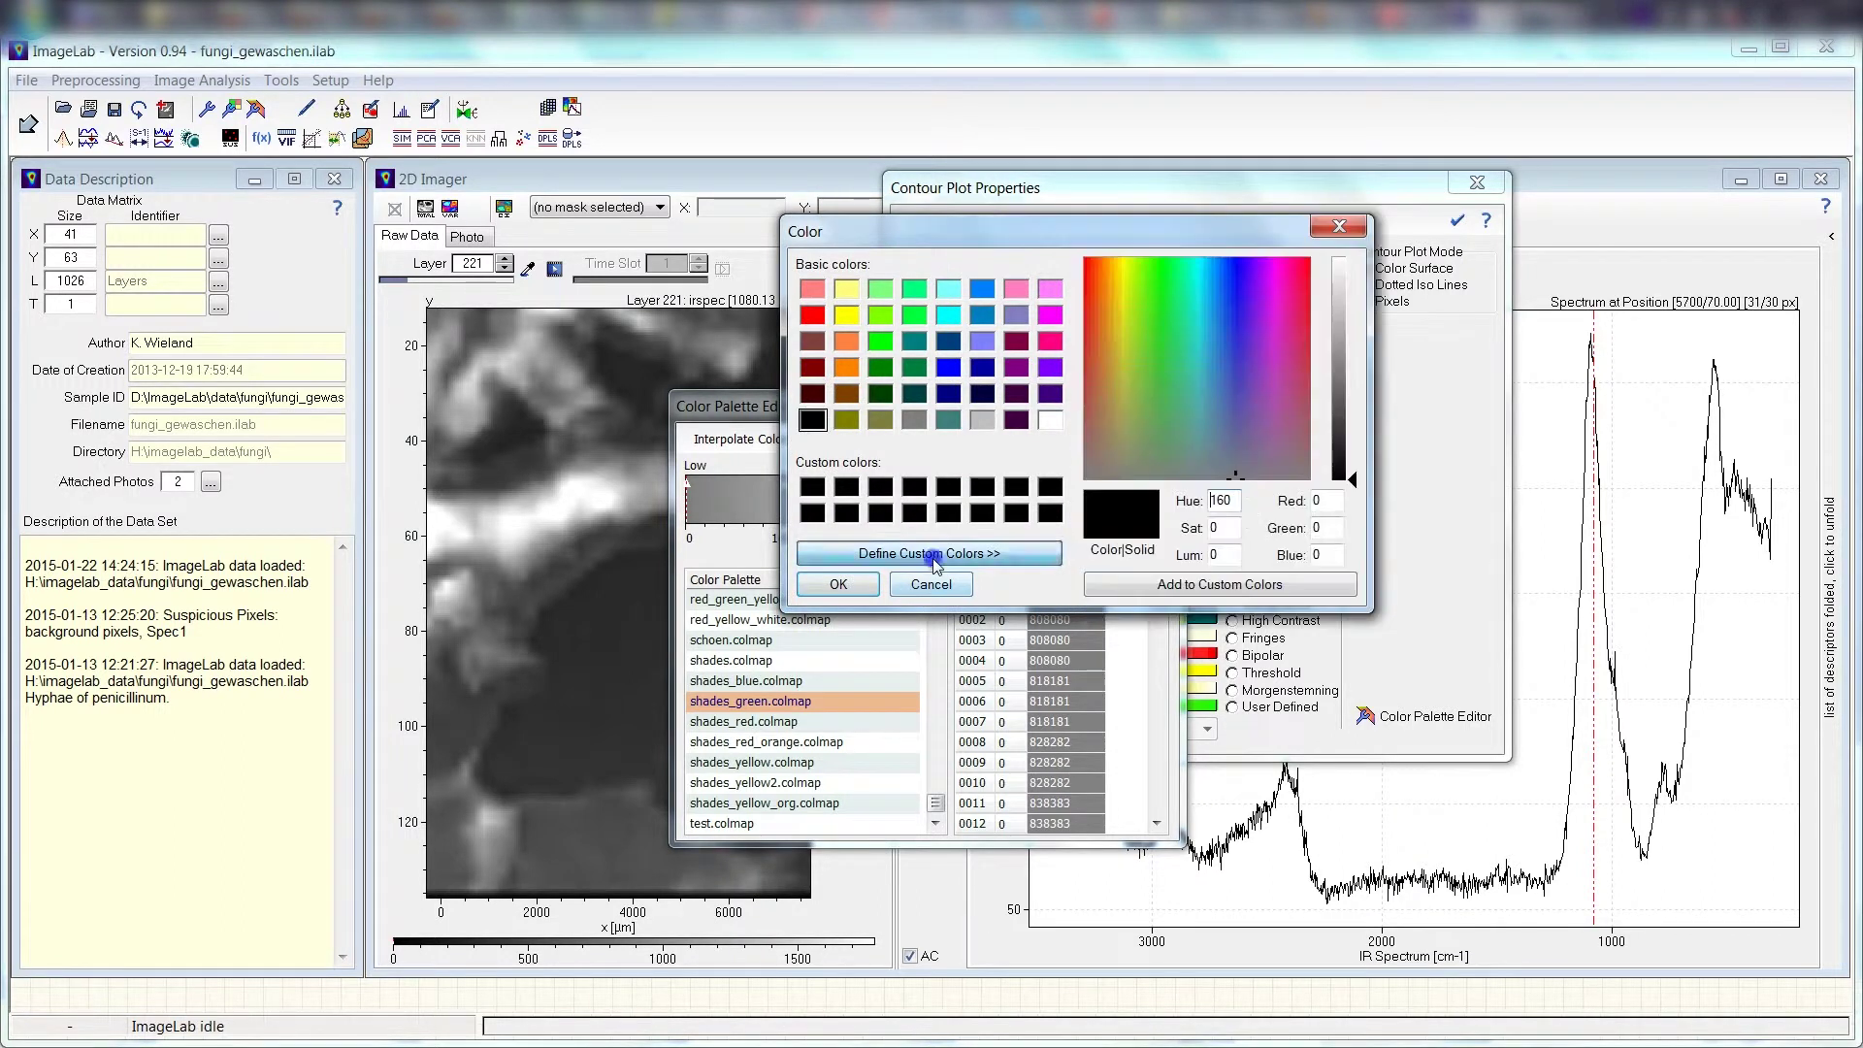
left_click_drag(1207, 351, 1133, 310)
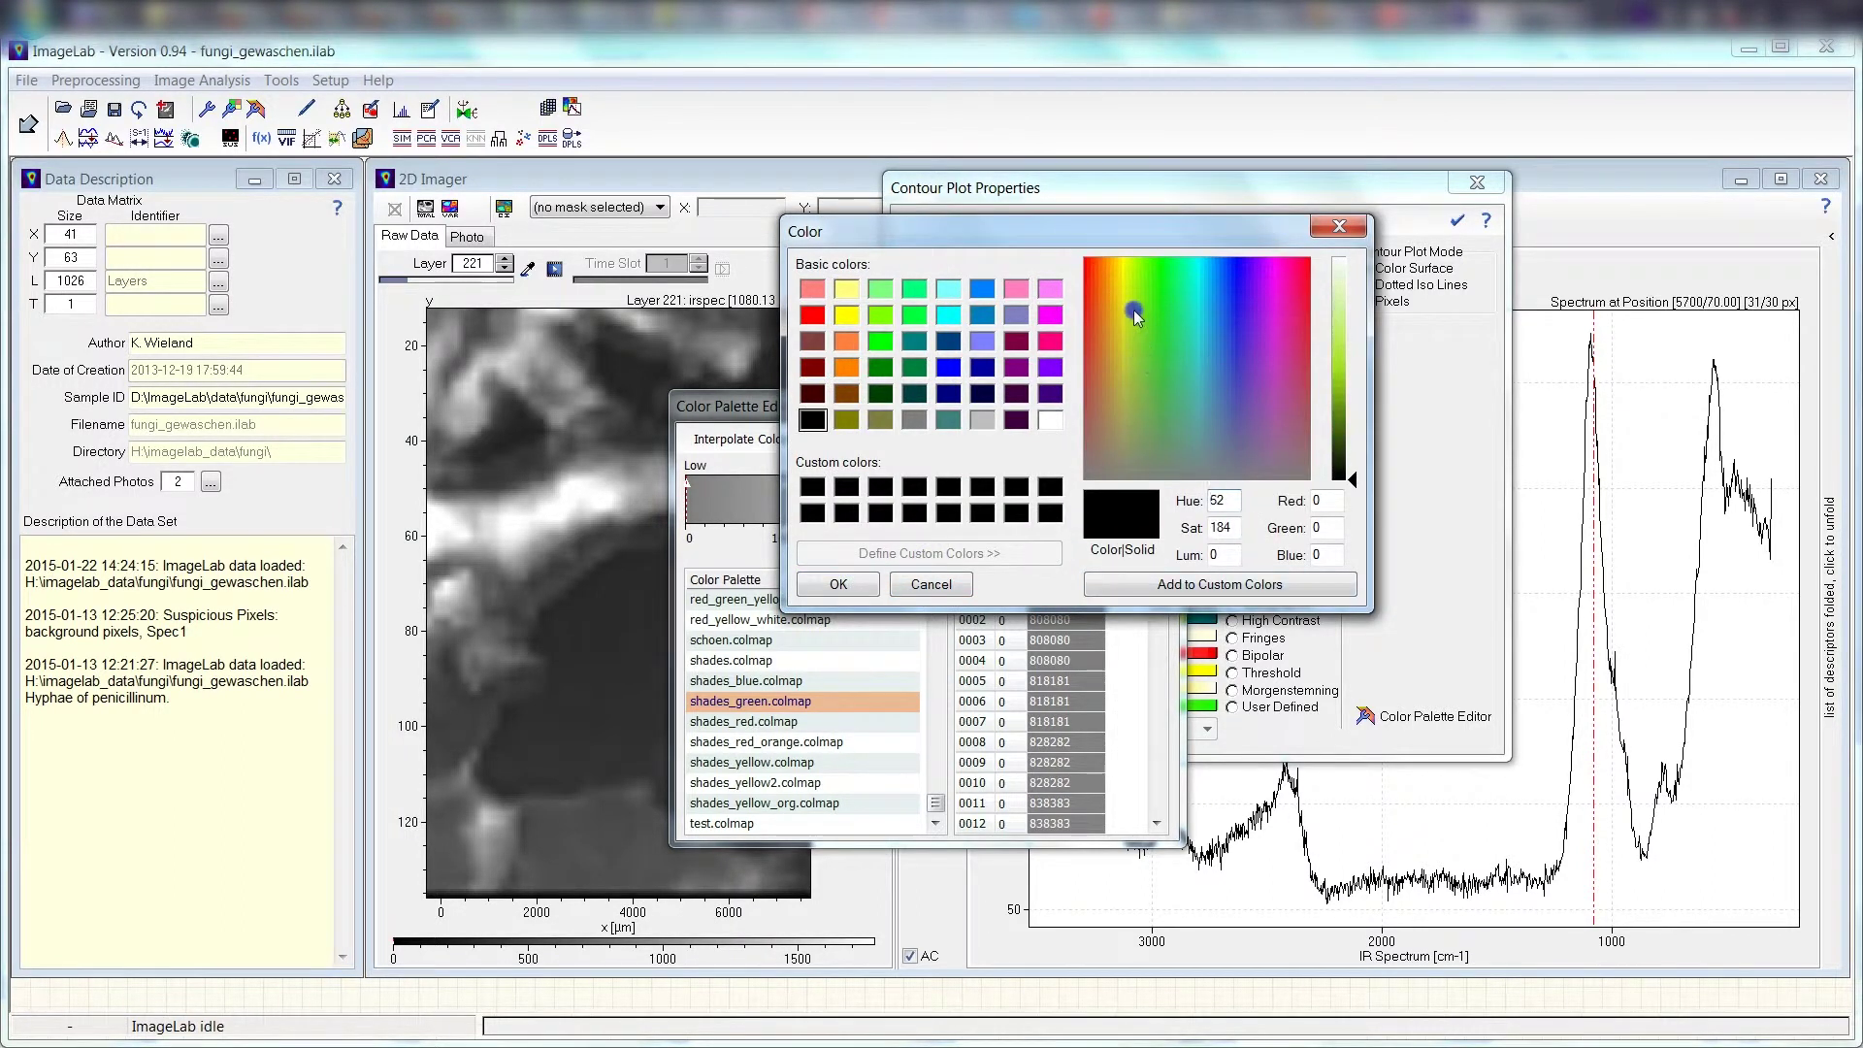
left_click(840, 585)
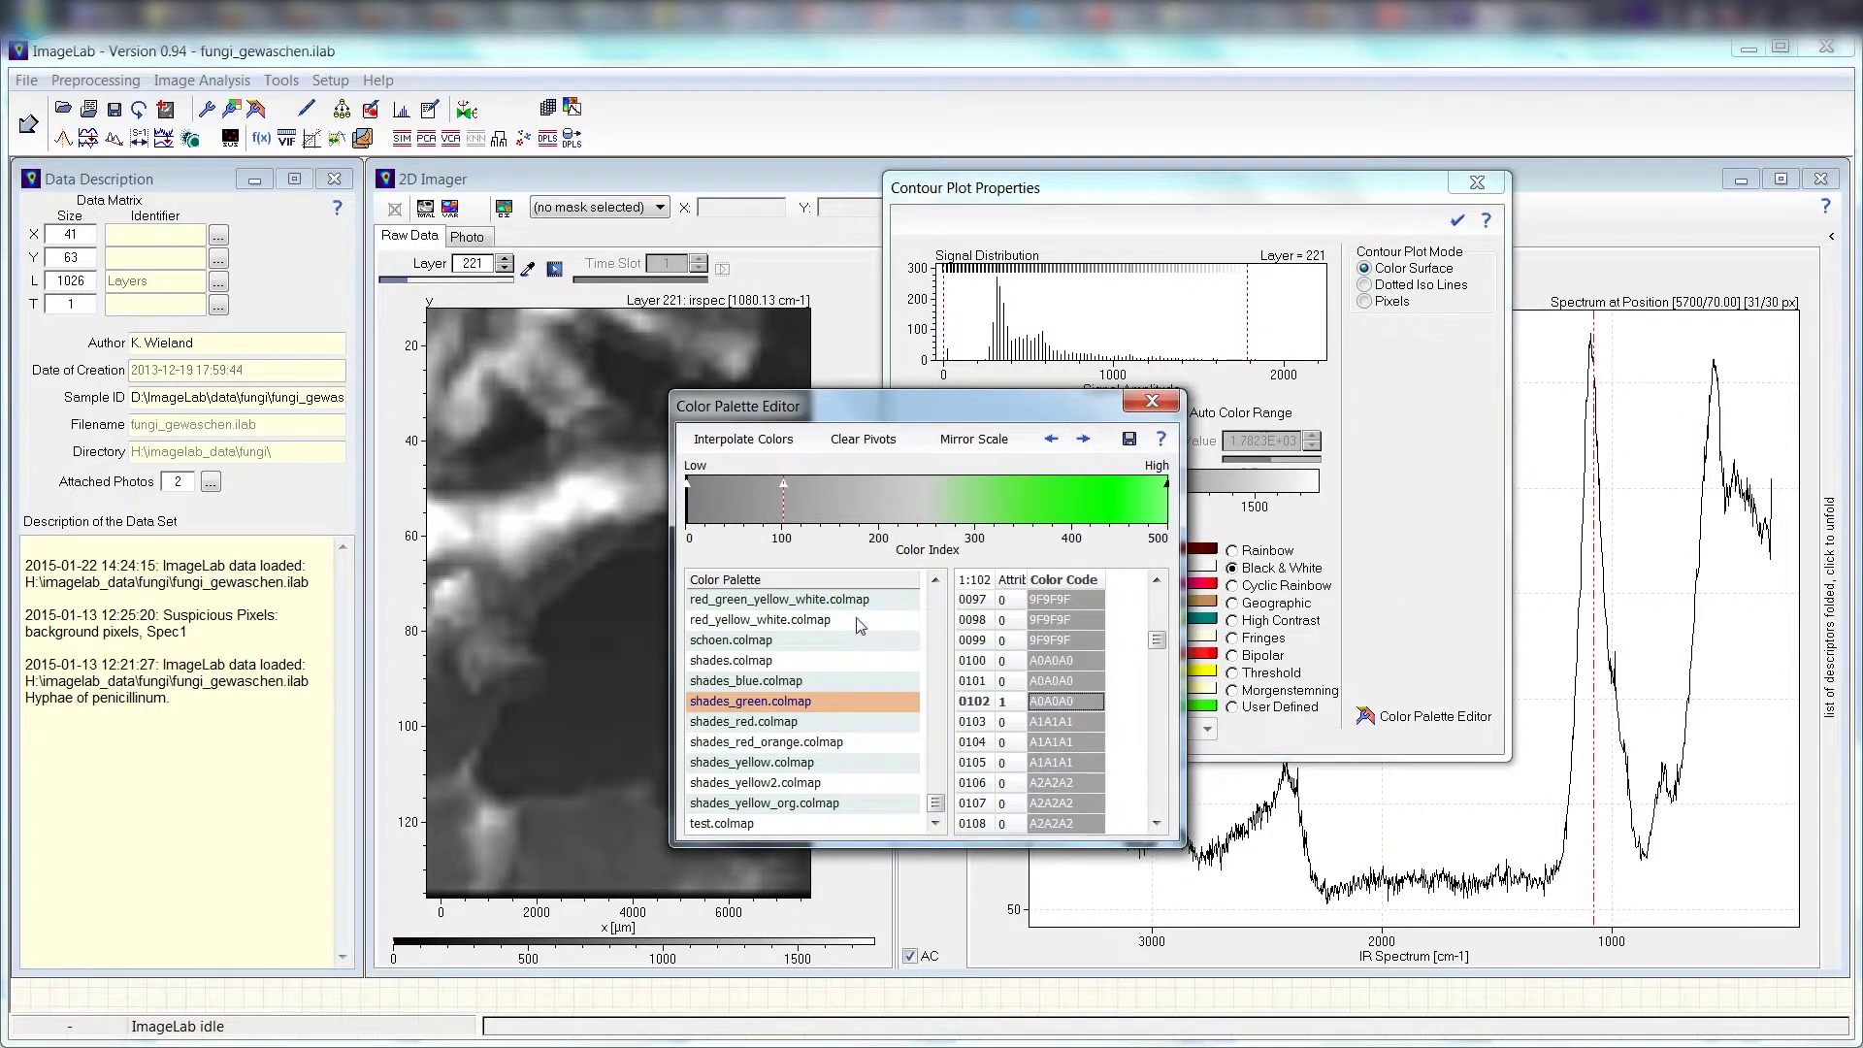
Set the color of the pivot at color index 102 to the basic orange (4080FF)
double_click(1082, 640)
left_click(846, 341)
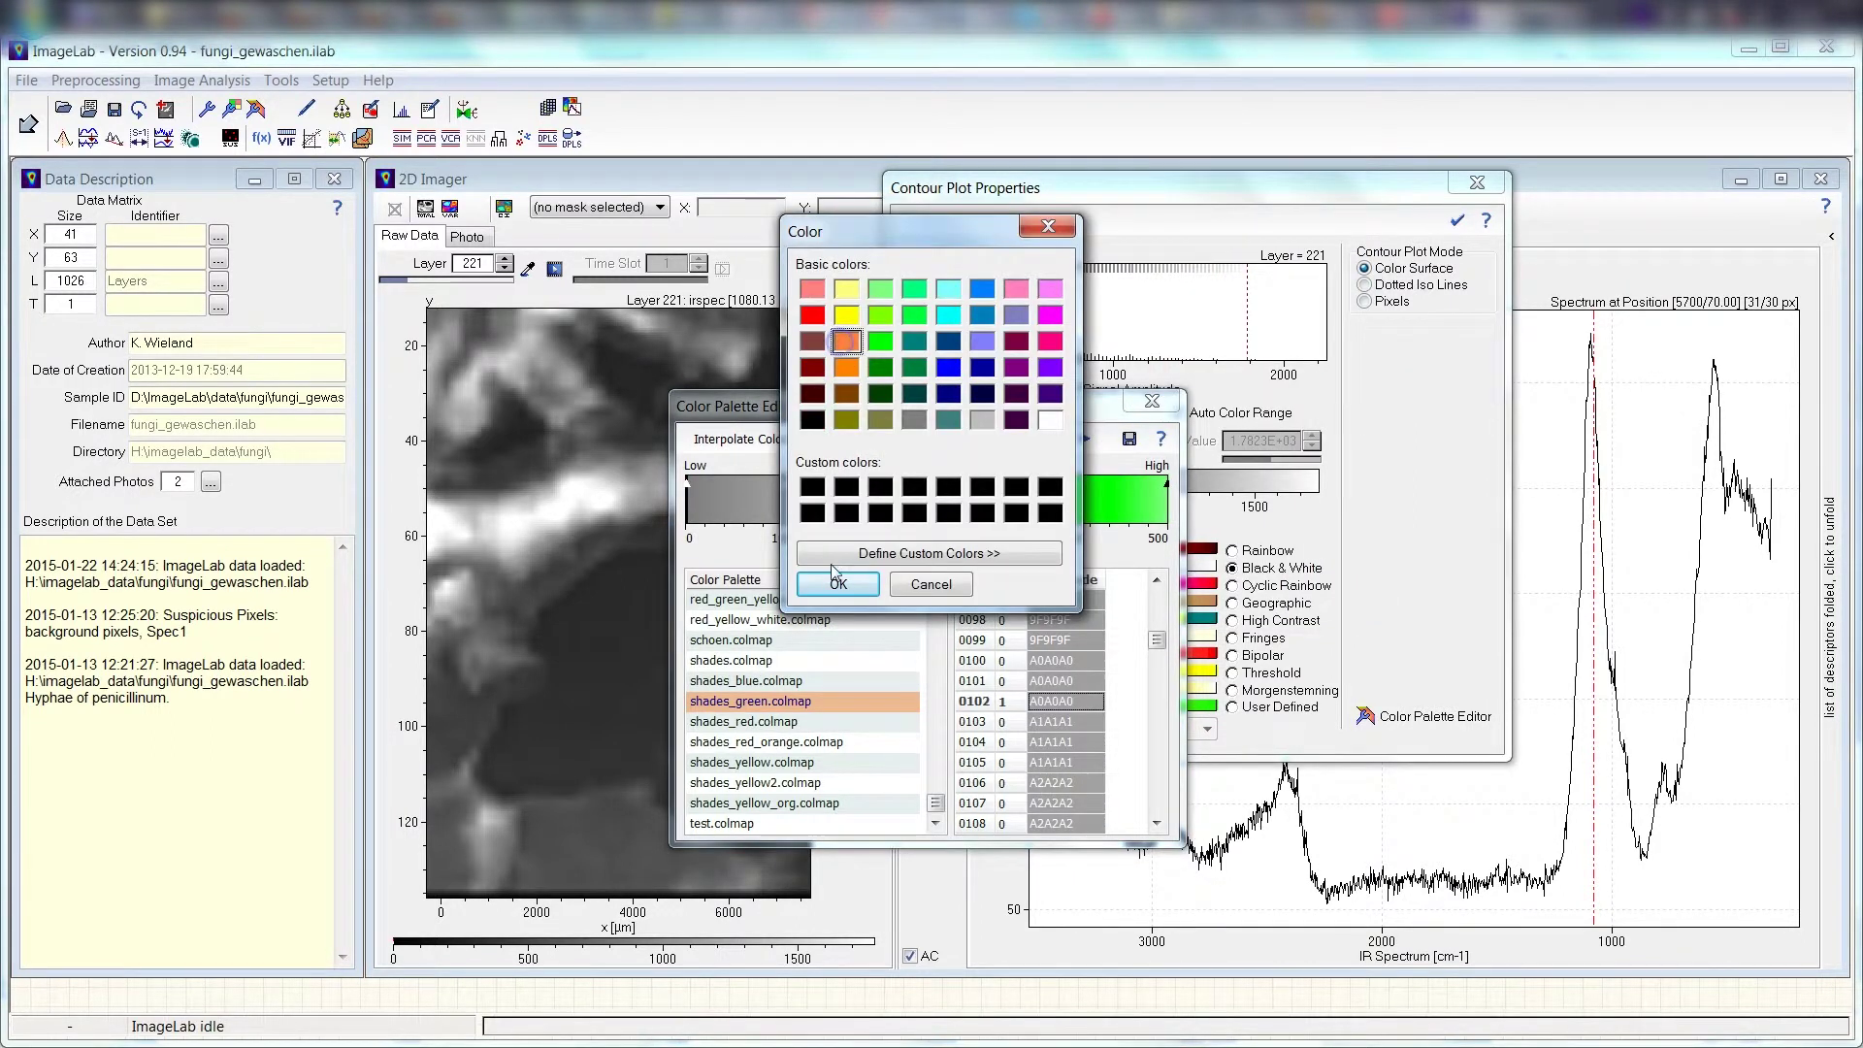
left_click(834, 578)
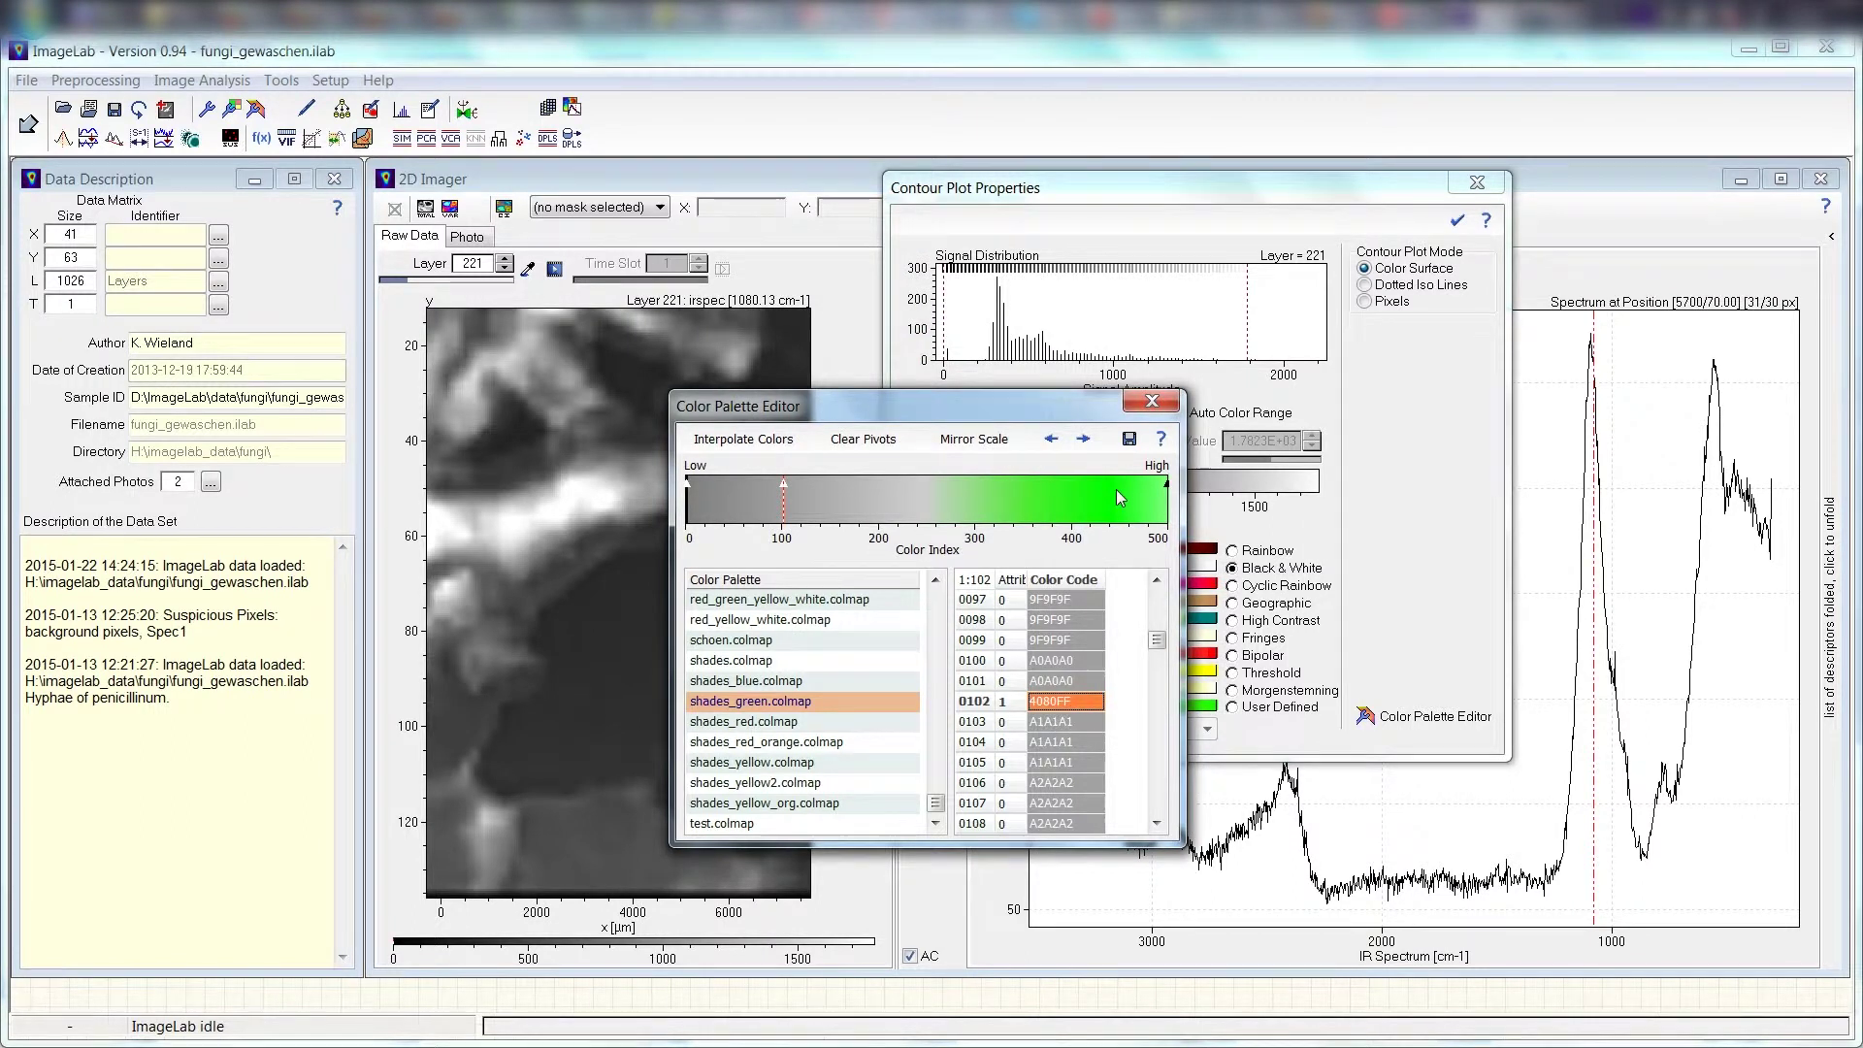
Go to the last pivot at color index 500 and set its color to white (FFFFFF)
left_click(1083, 439)
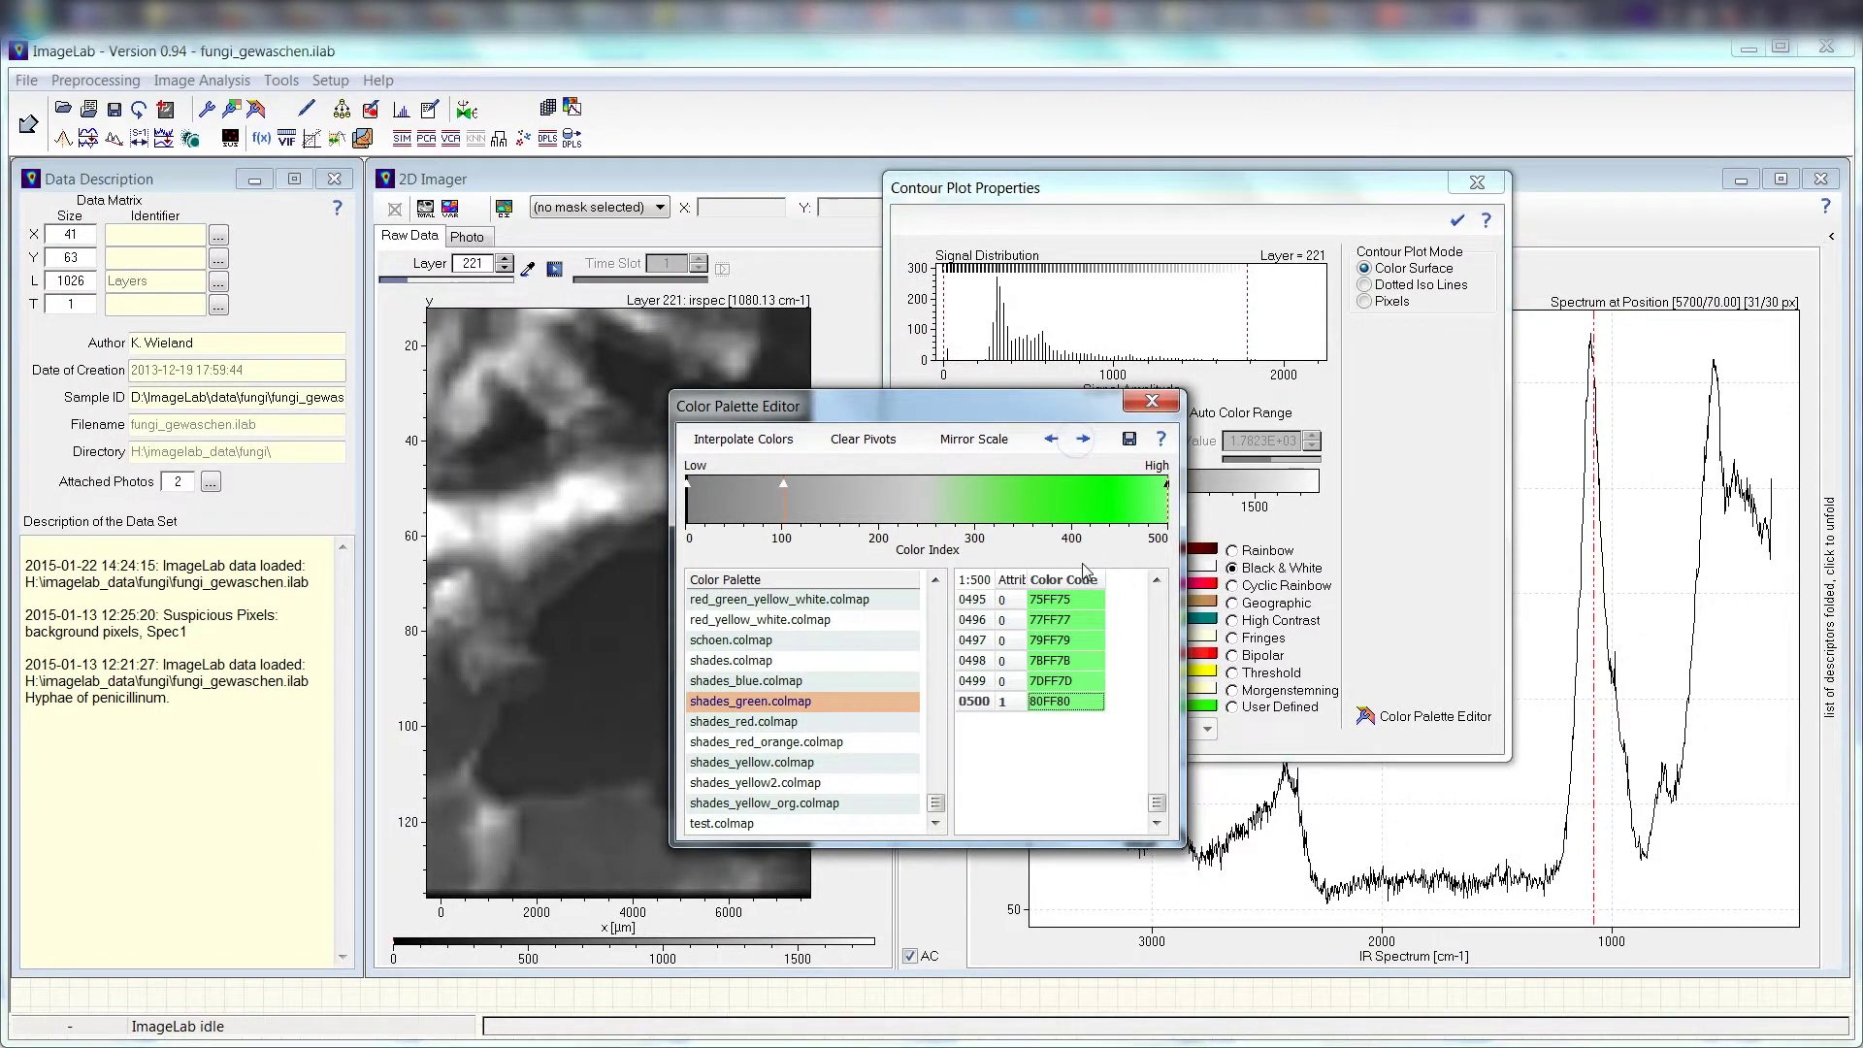
double_click(1064, 700)
left_click(1044, 420)
left_click(840, 583)
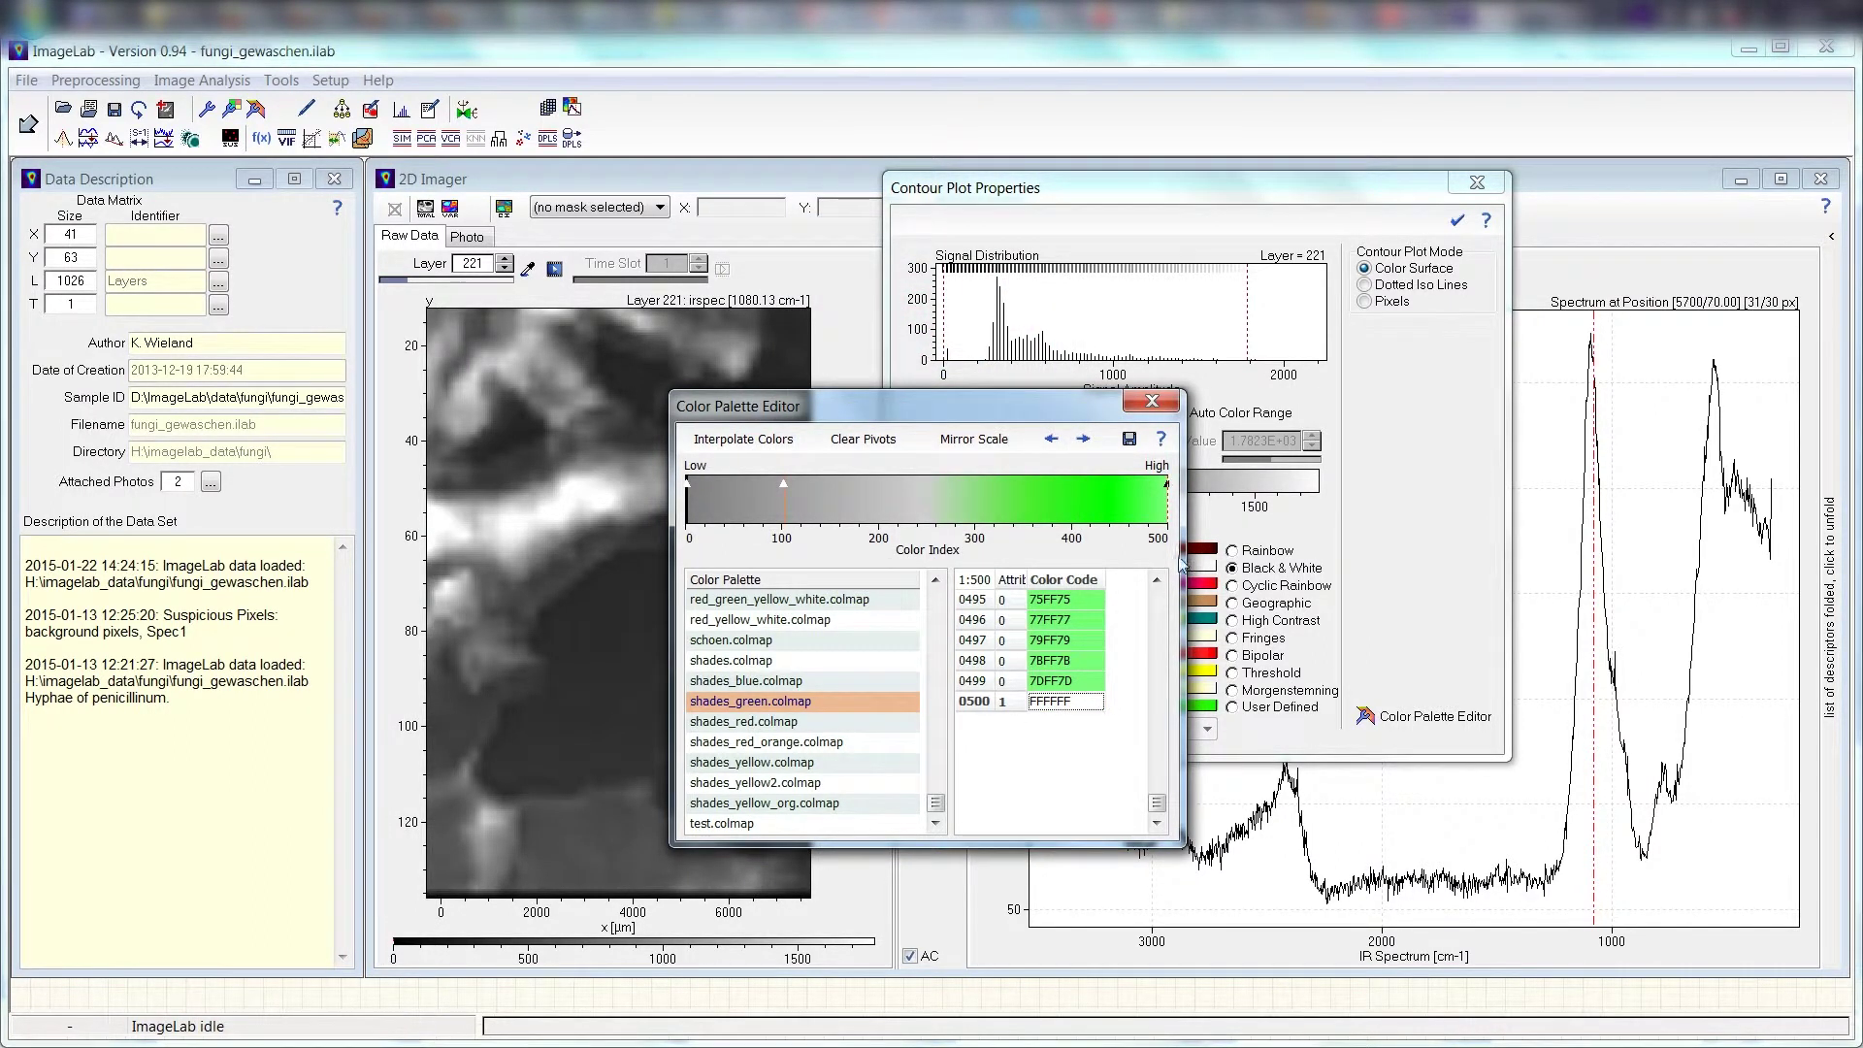
Step back through the pivots to color index 1 and interpolate the palette colors between the pivots
left_click(1053, 439)
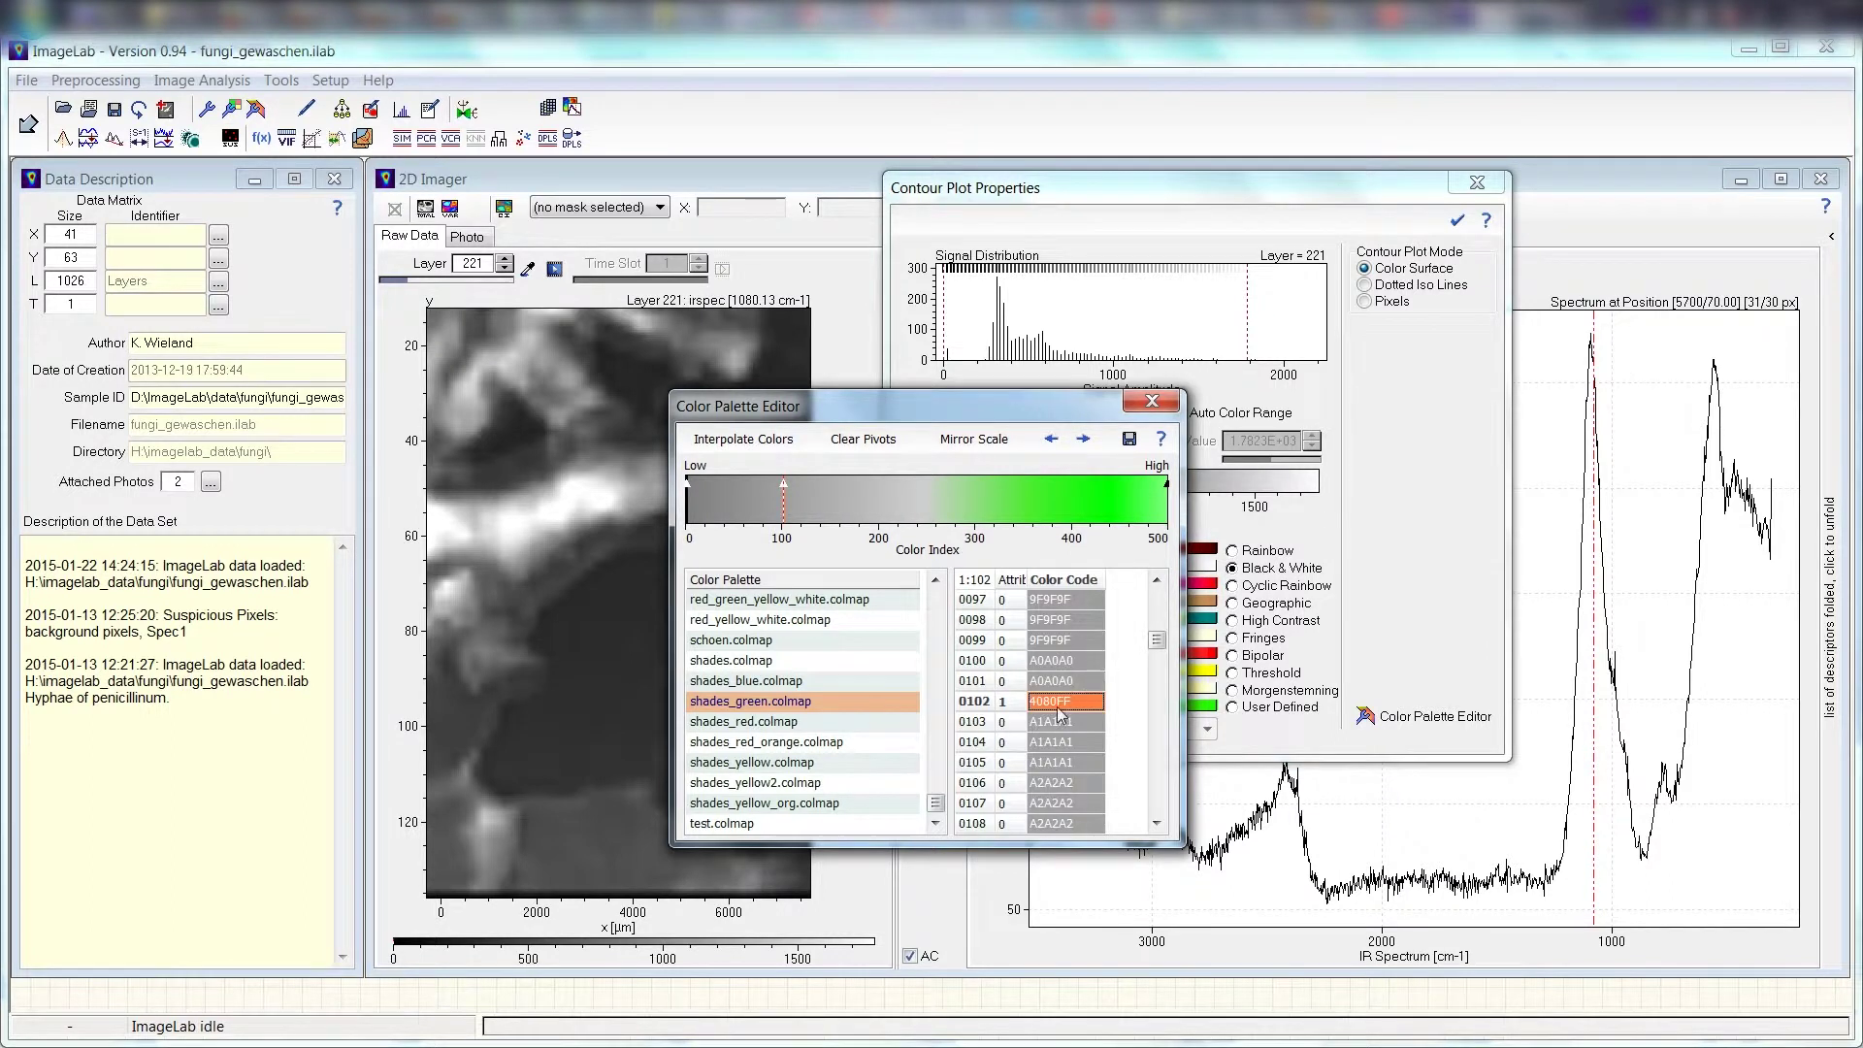
left_click(1051, 439)
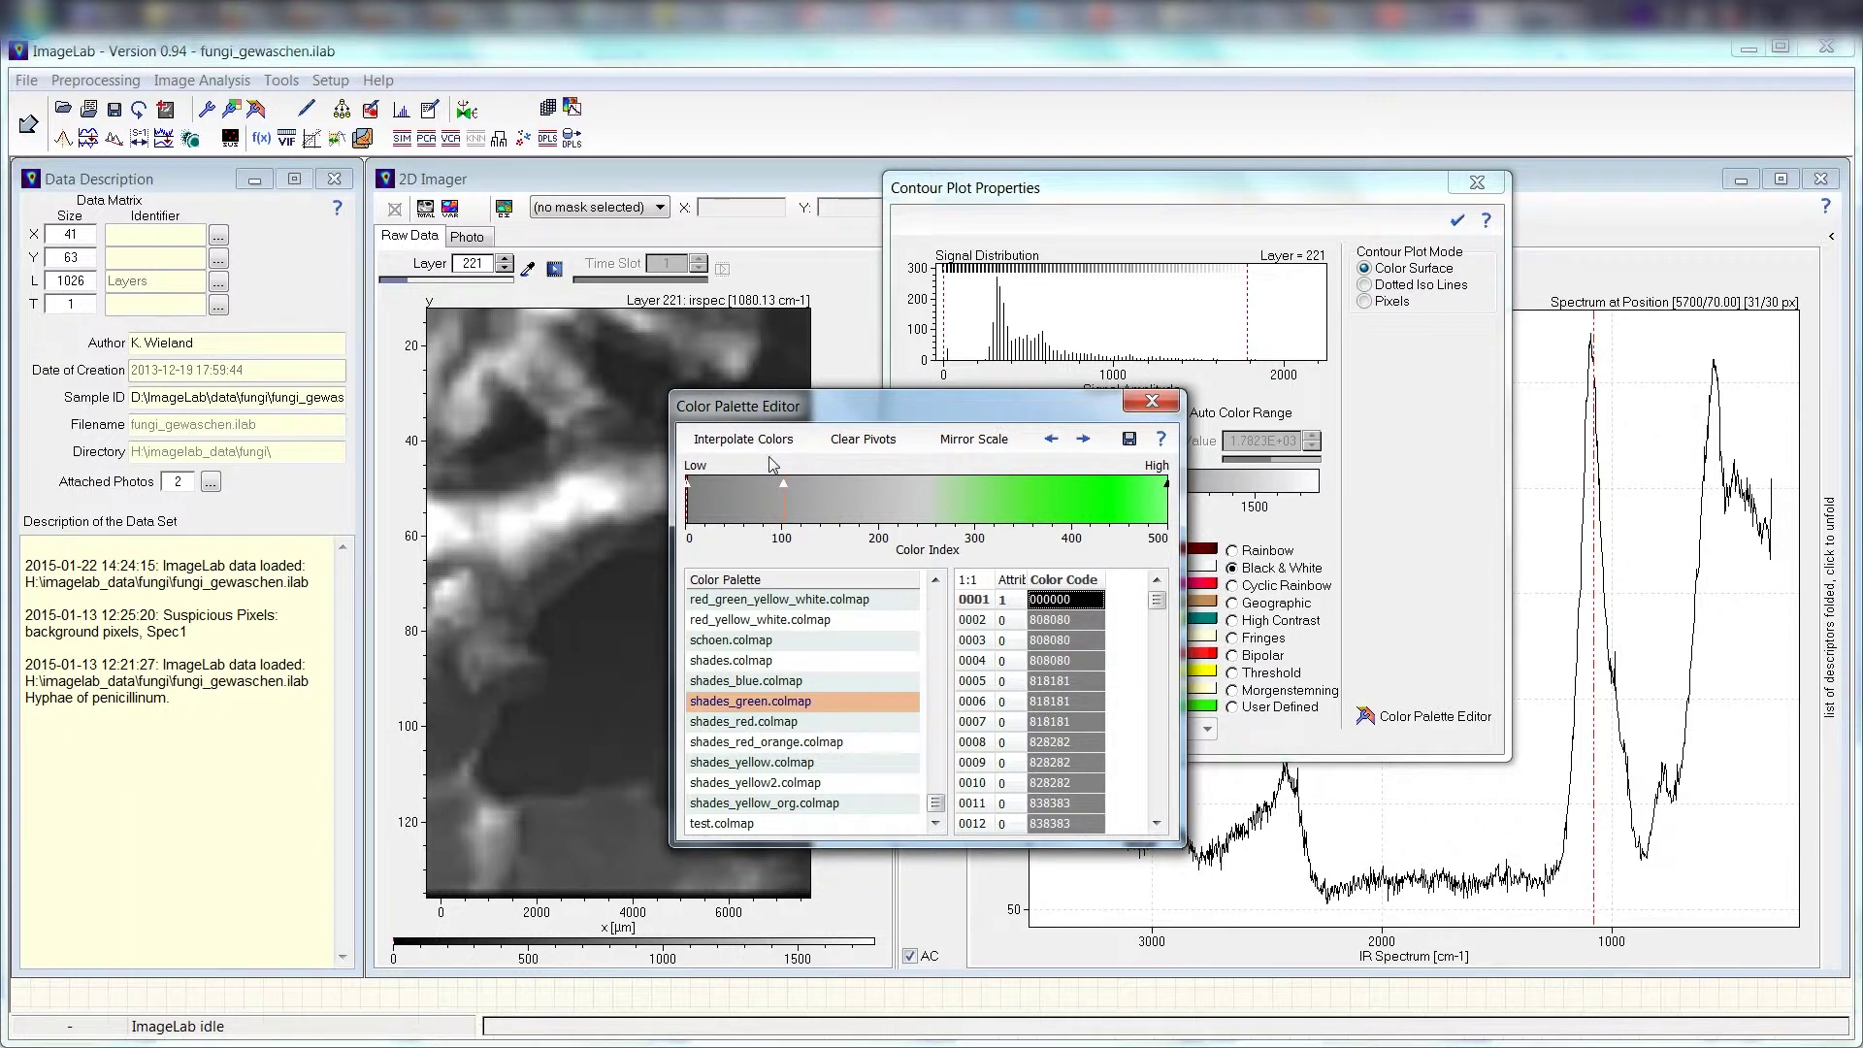
left_click(743, 439)
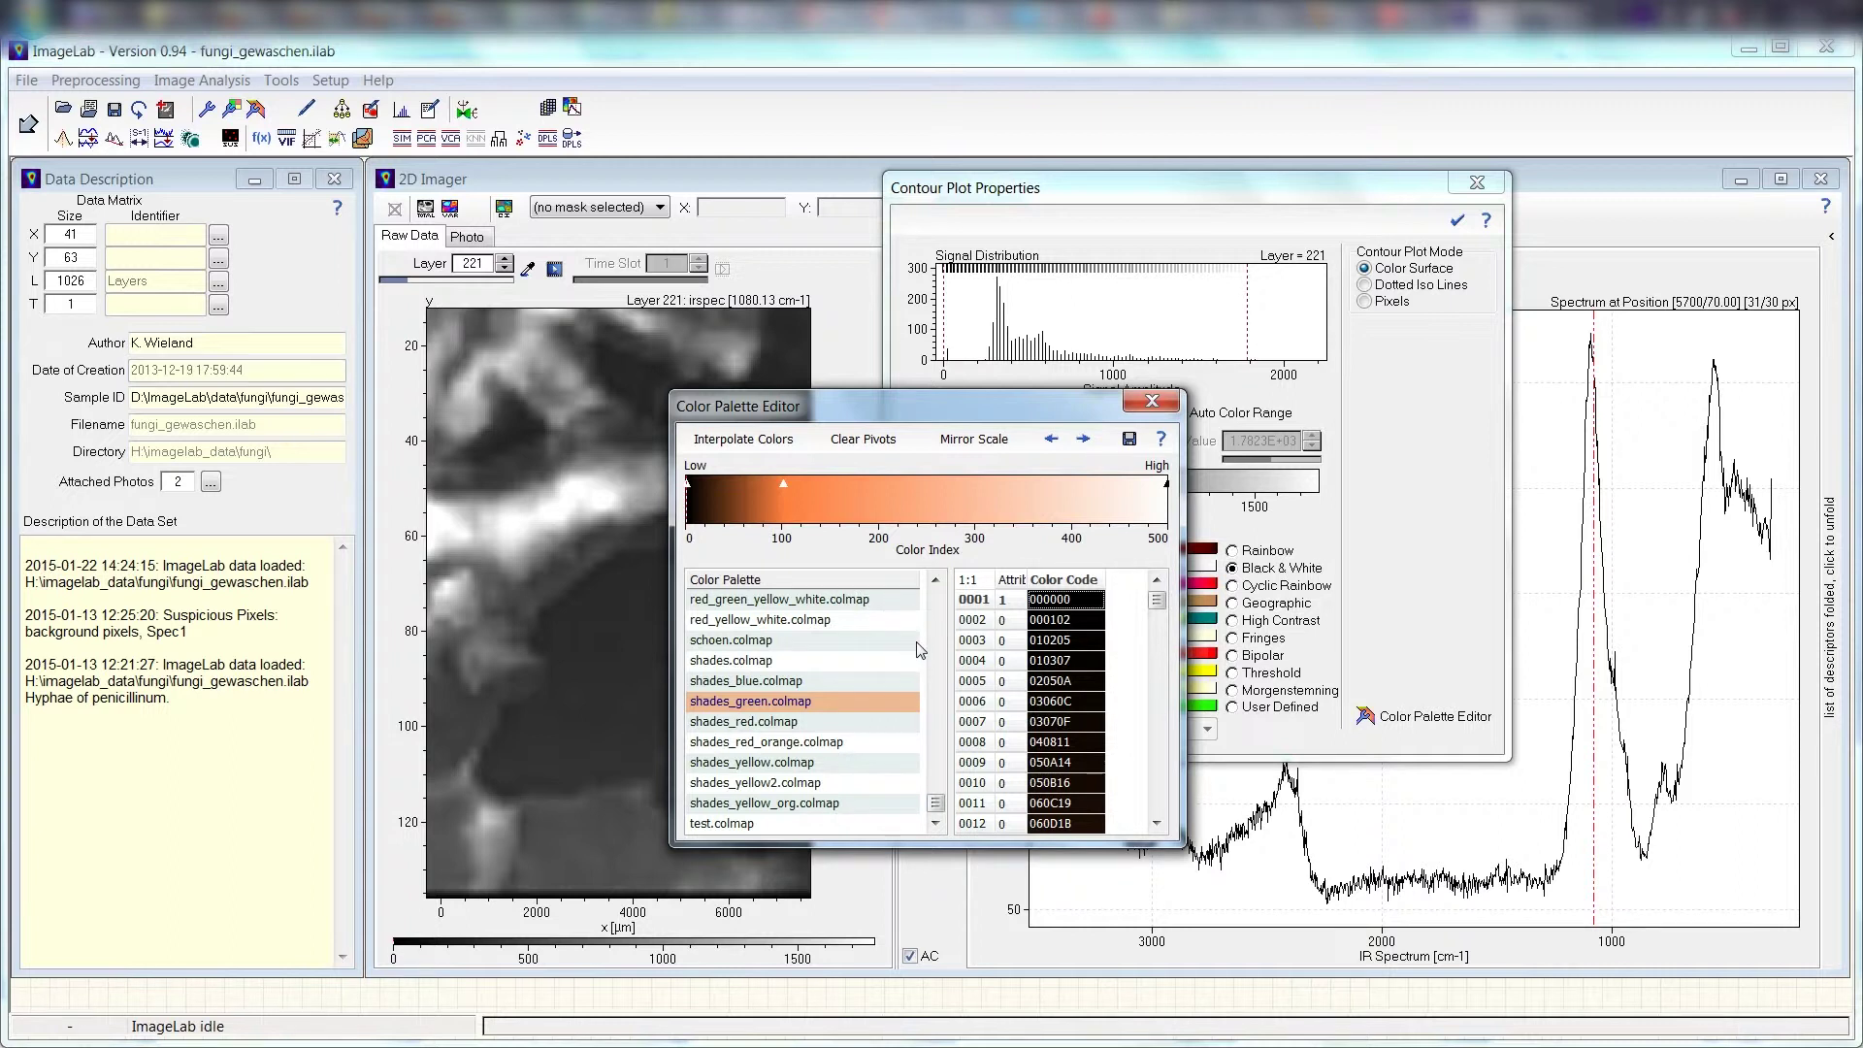
Save the edited palette as a color map named orange in the colormaps folder and close the Color Palette Editor
left_click_drag(838, 408, 841, 381)
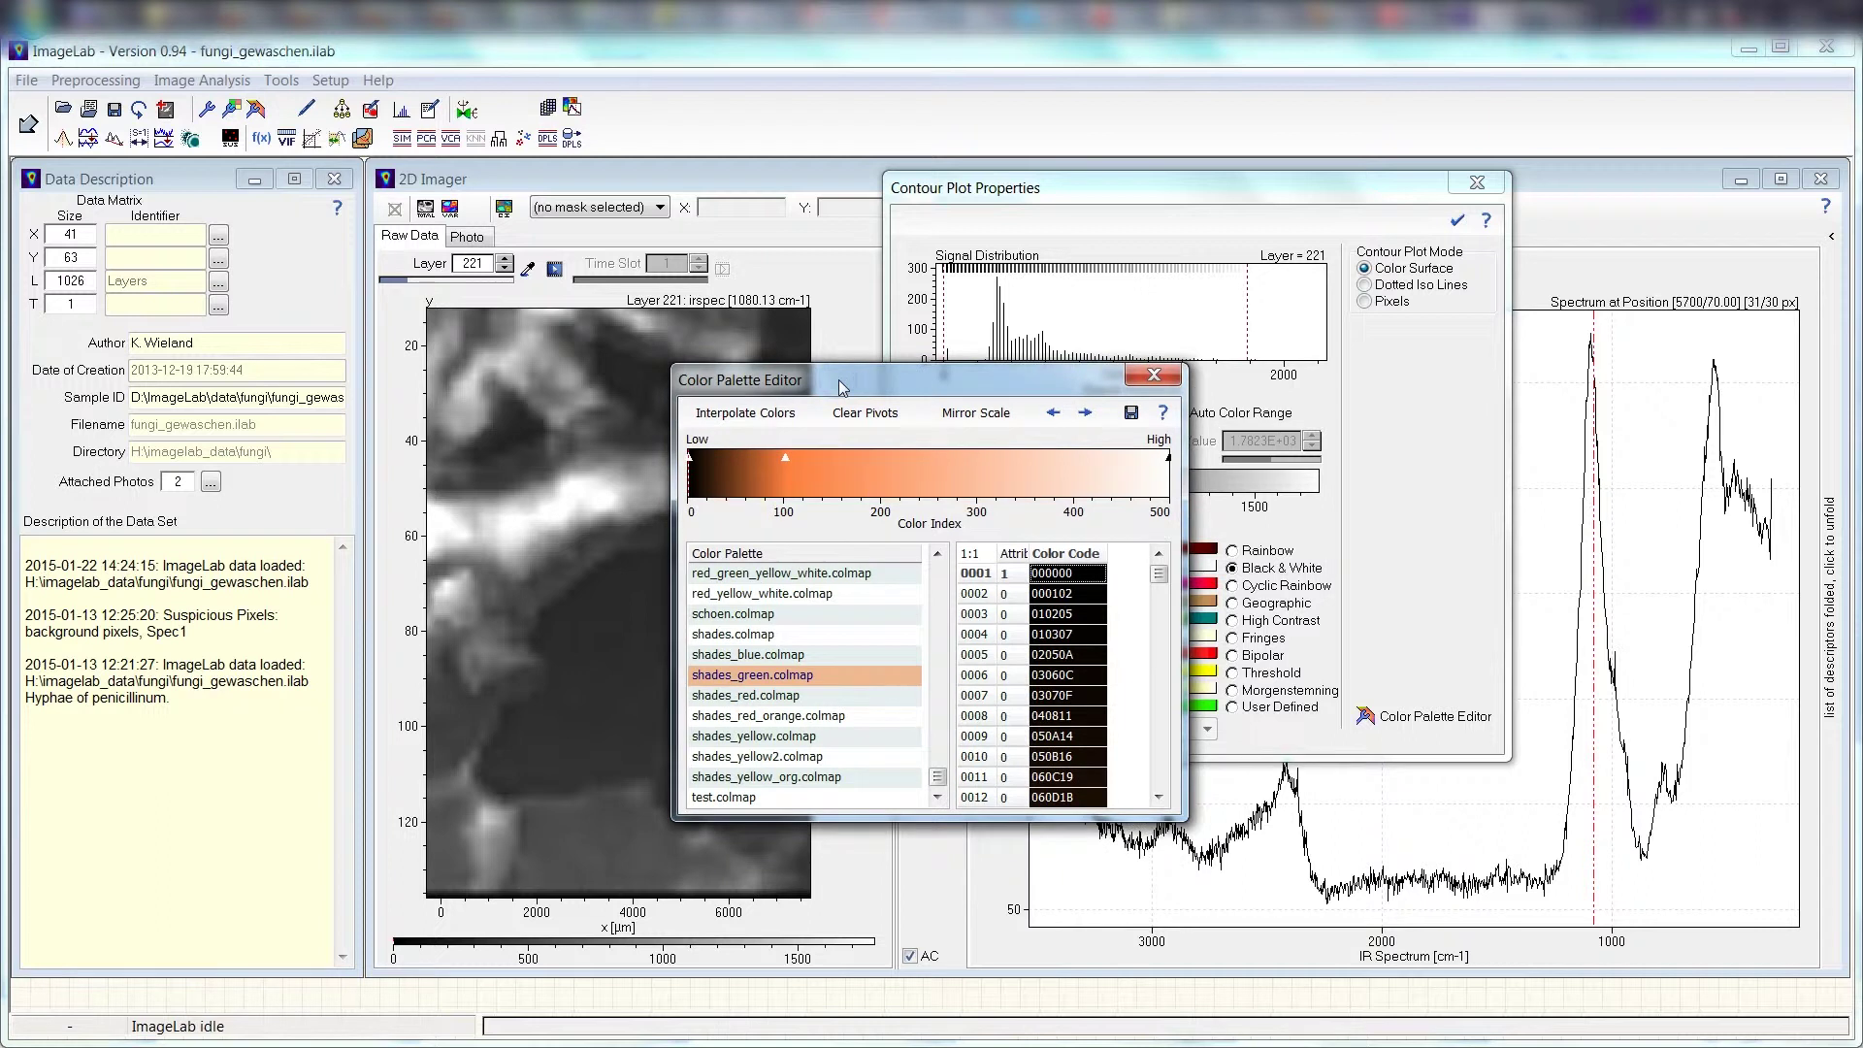
left_click(1131, 413)
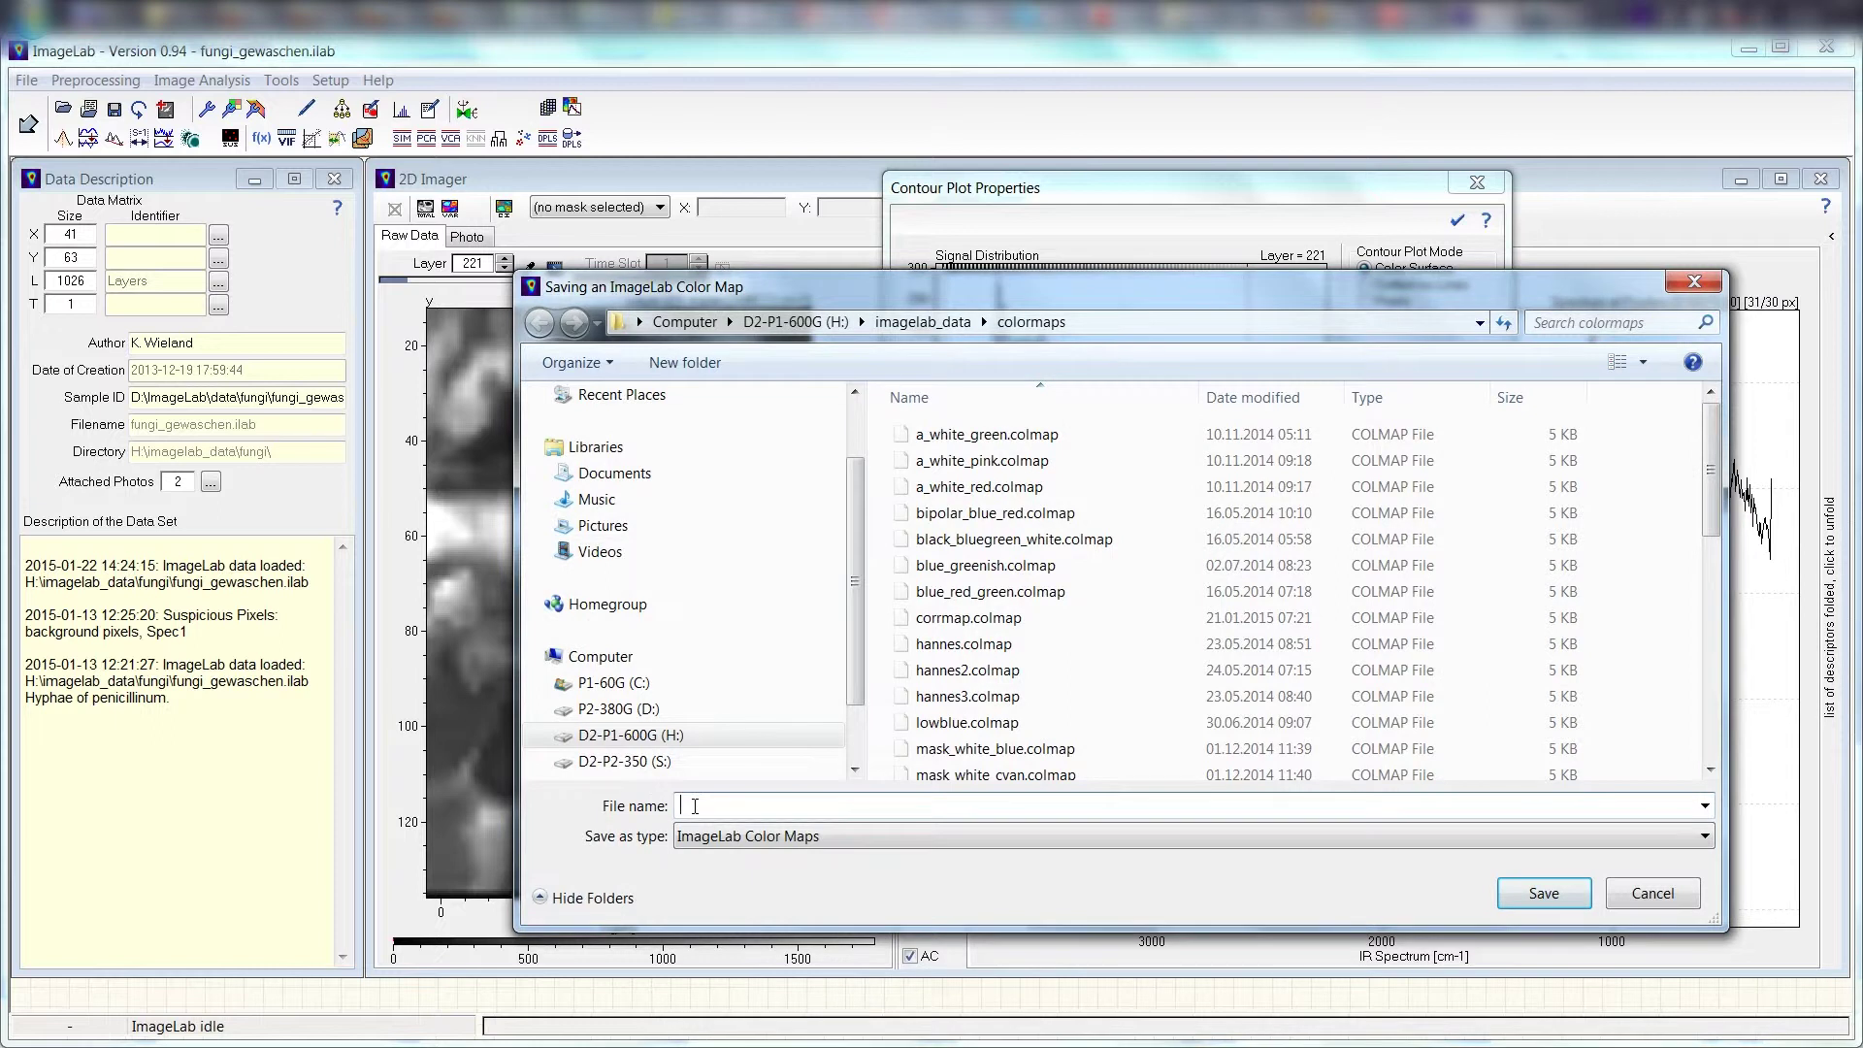
type("orange")
left_click(1525, 895)
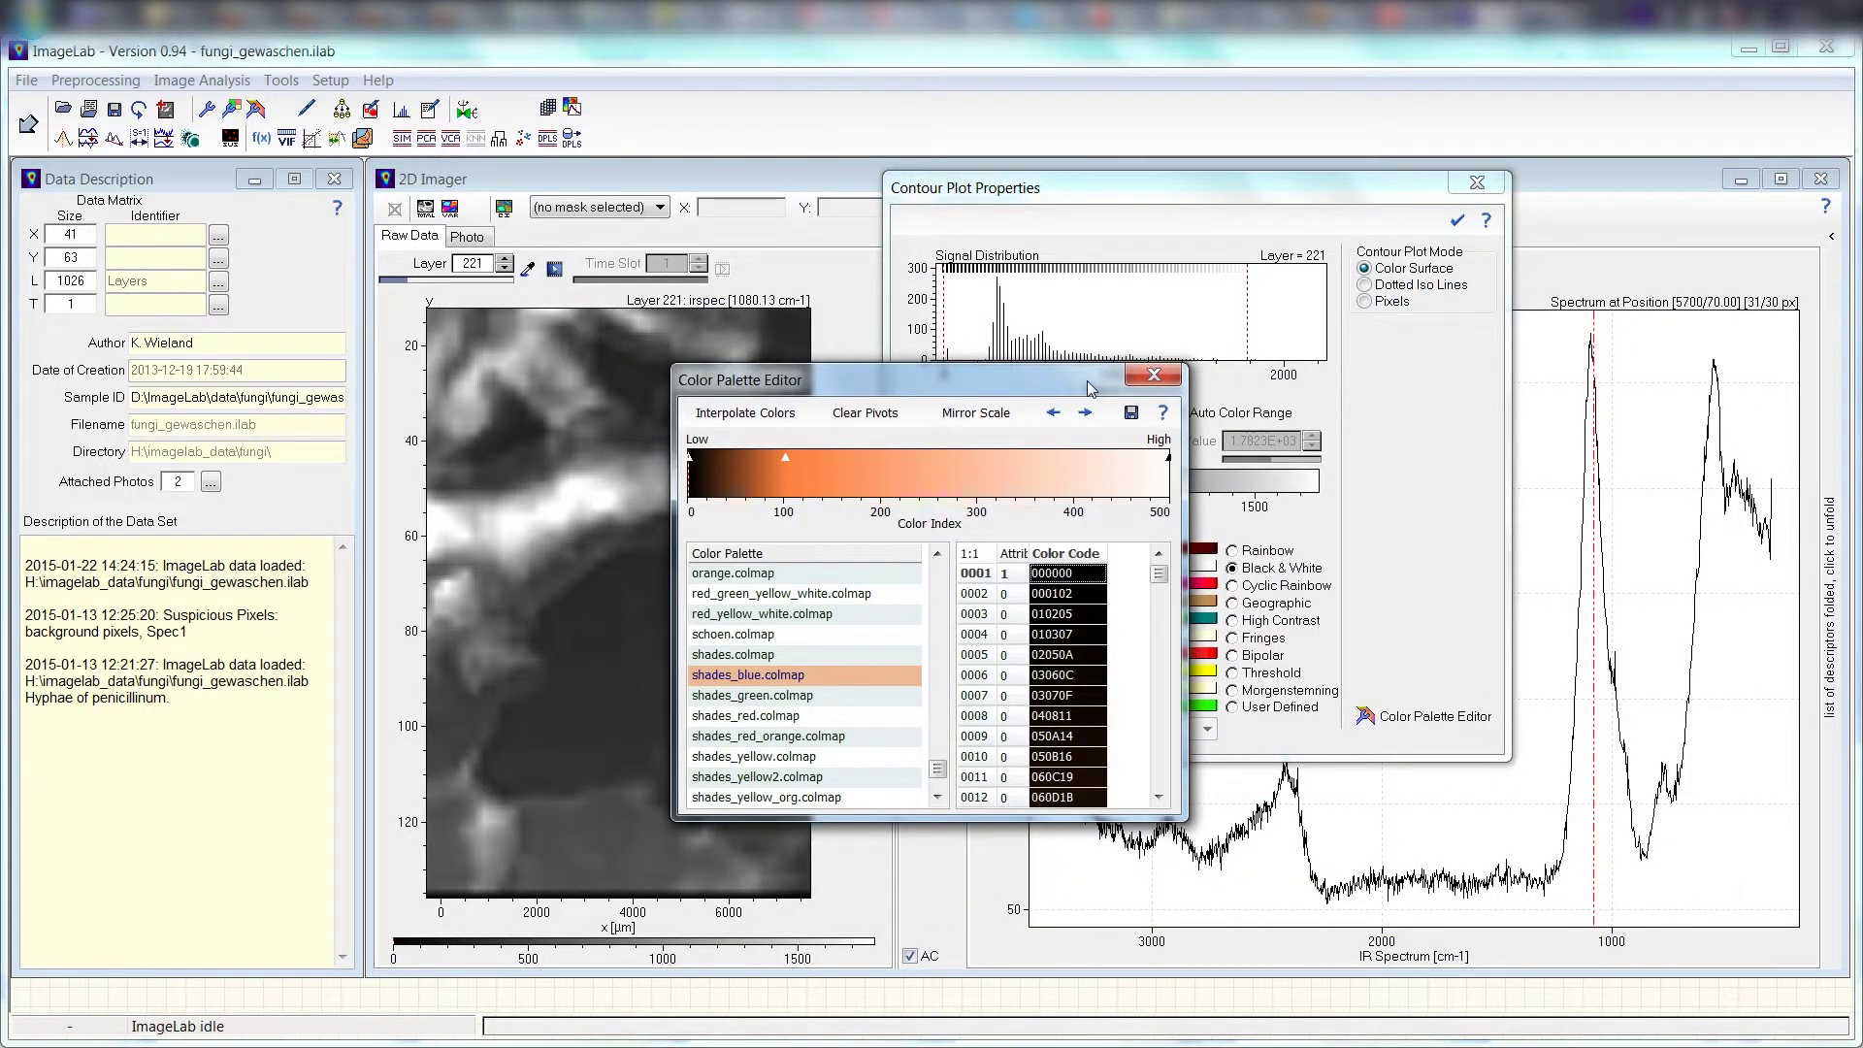
left_click(1149, 379)
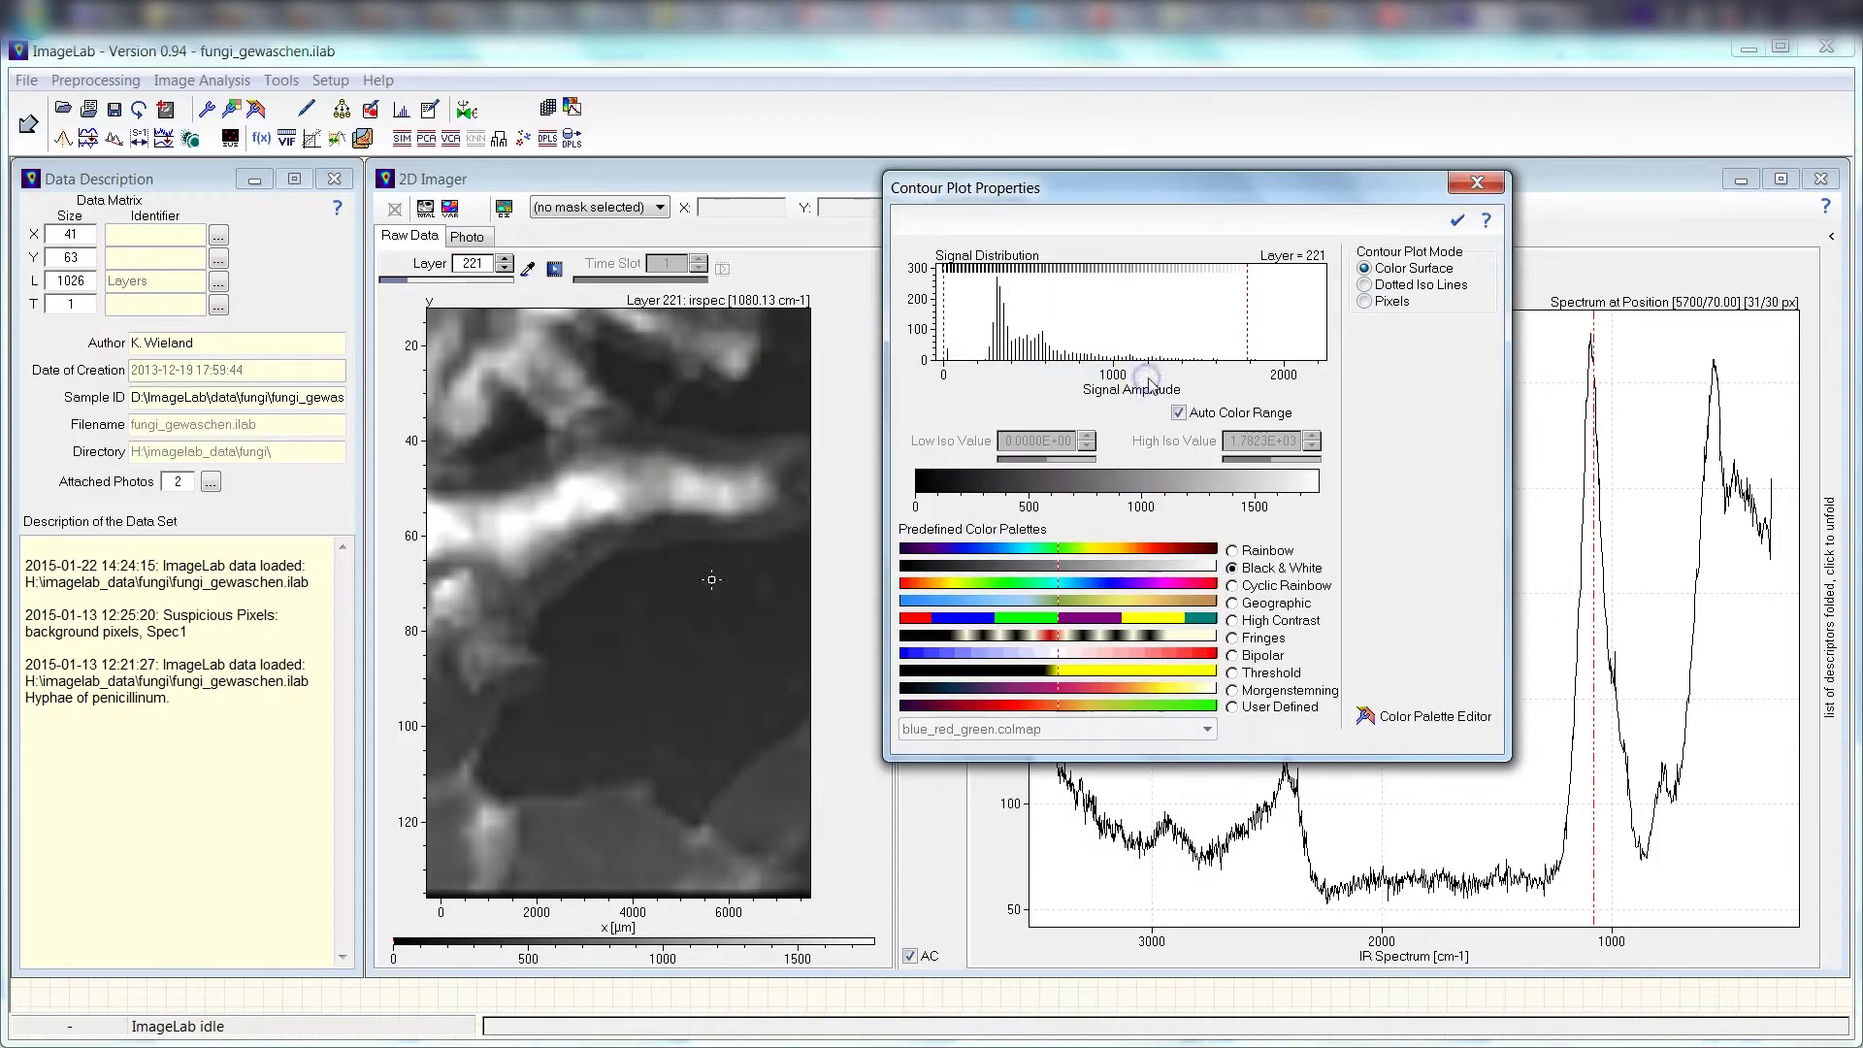